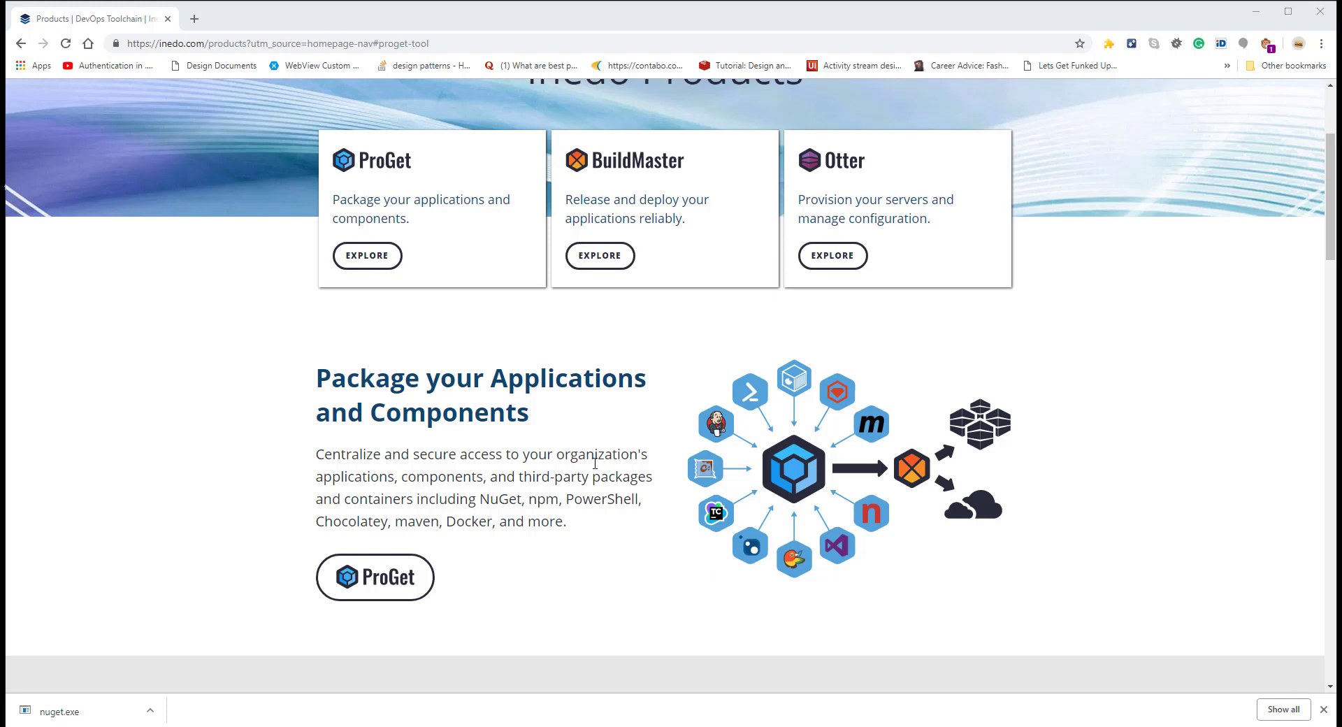
Download the Inedo Hub installer from the Windows section of the ProGet download page.
left_click(346, 593)
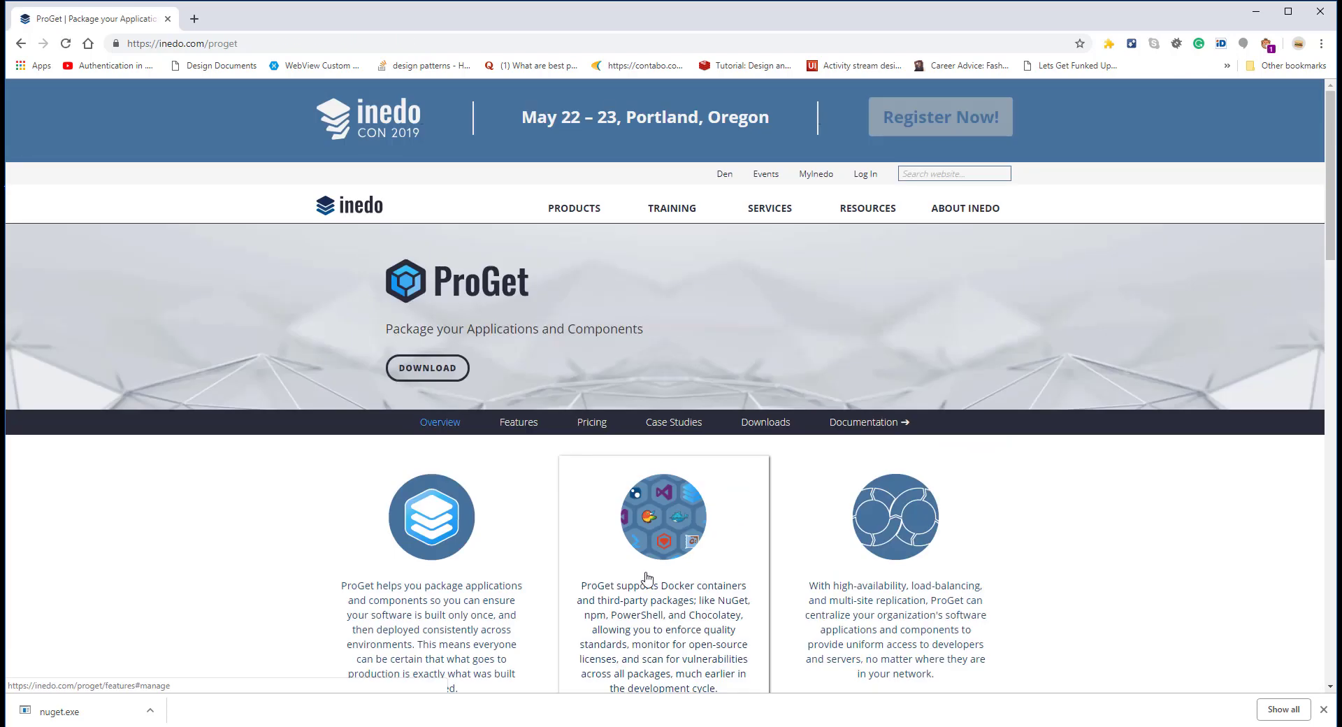
left_click(437, 367)
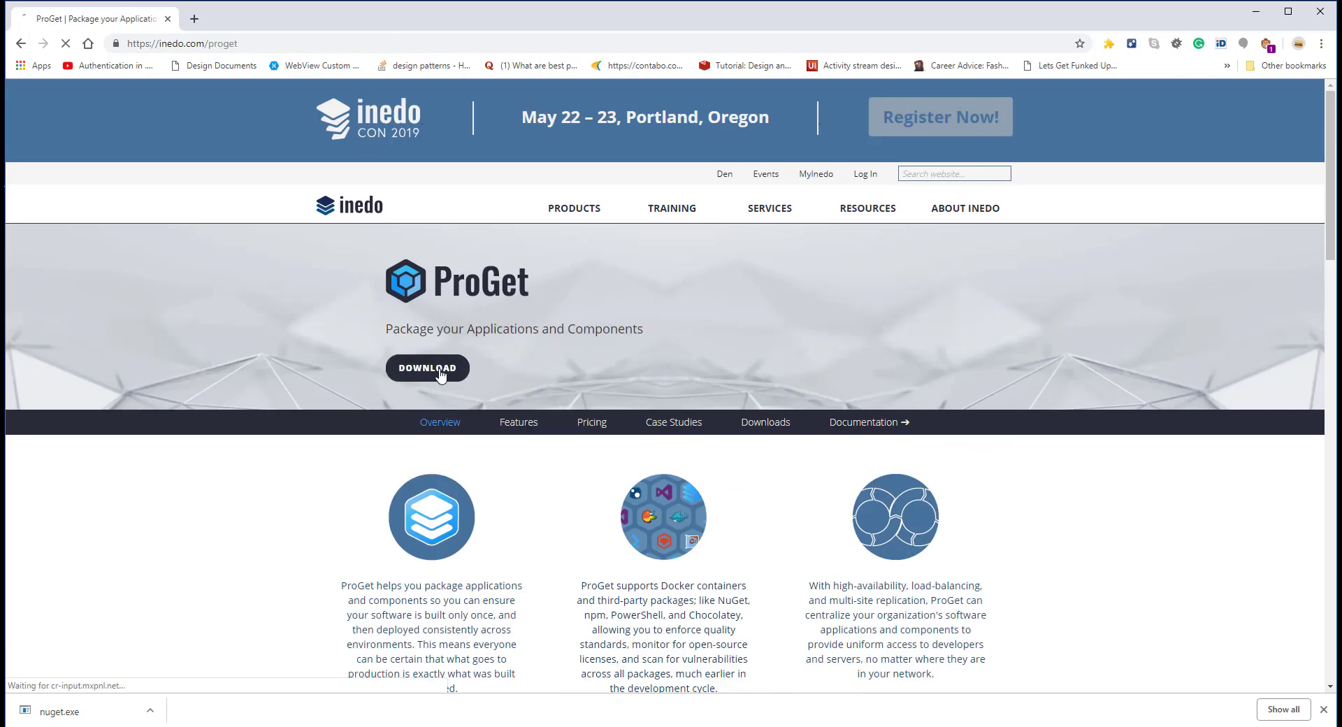
scroll(566, 463, "down", 2)
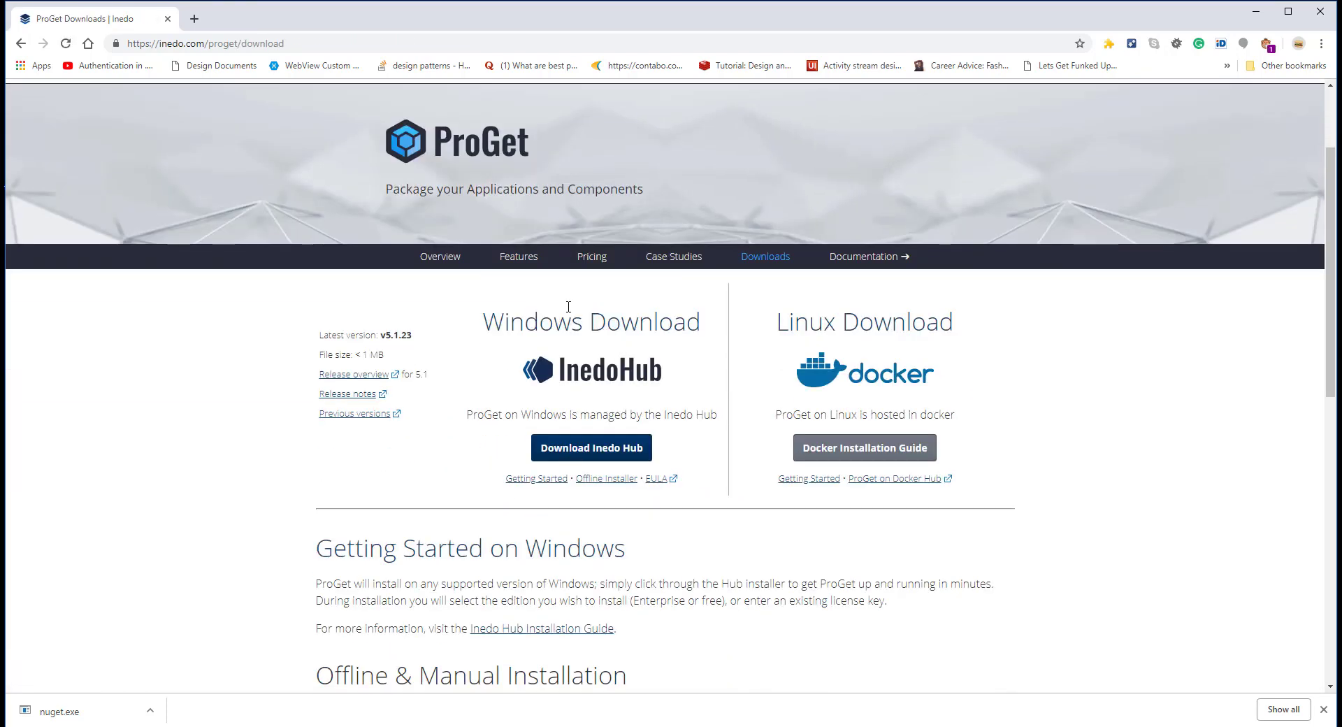
left_click(596, 456)
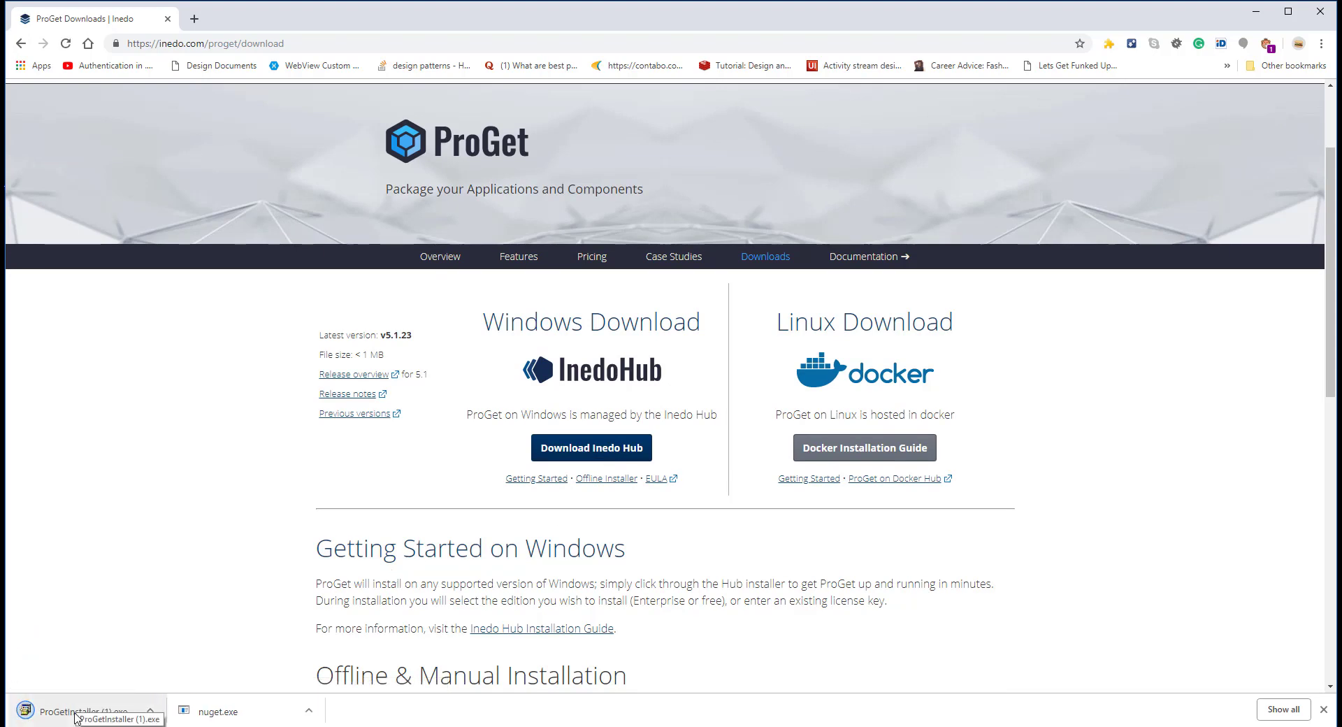
Run ProGetInstaller and install ProGet Free on localhost\SQLEXPRESS with database ProGet.
left_click(76, 713)
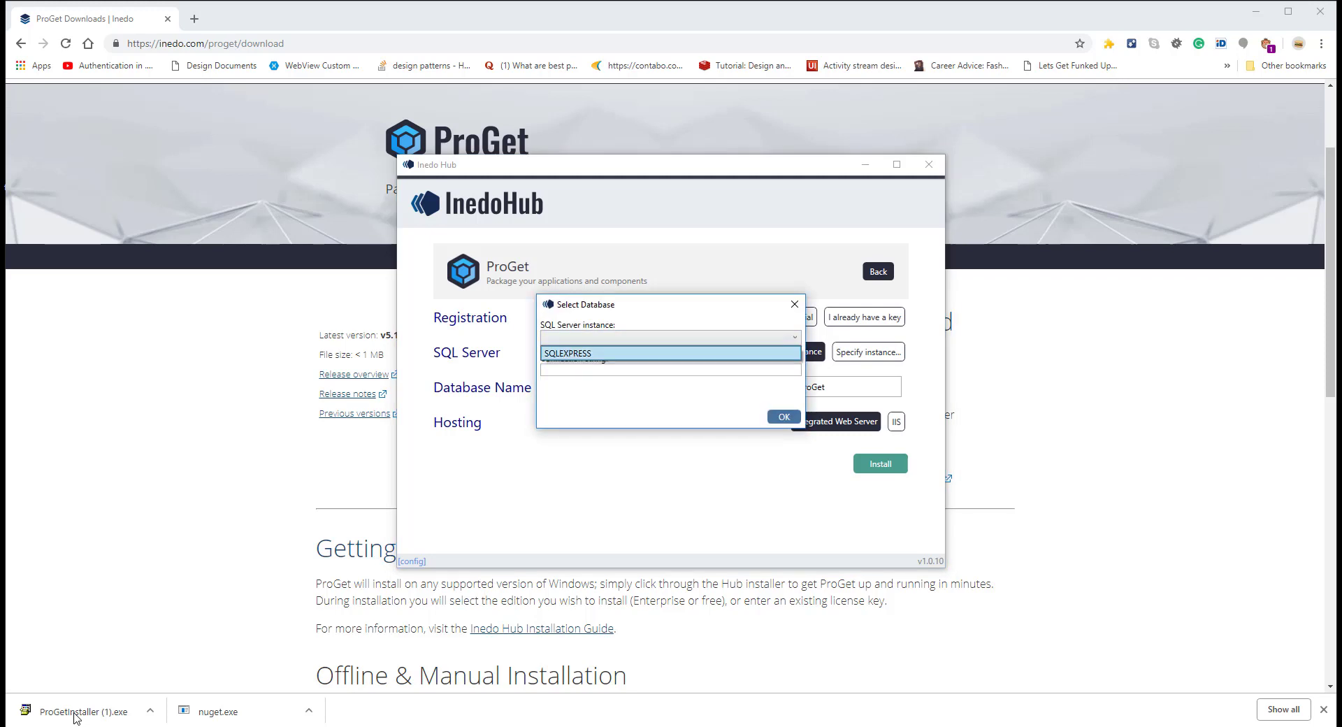
key("Return")
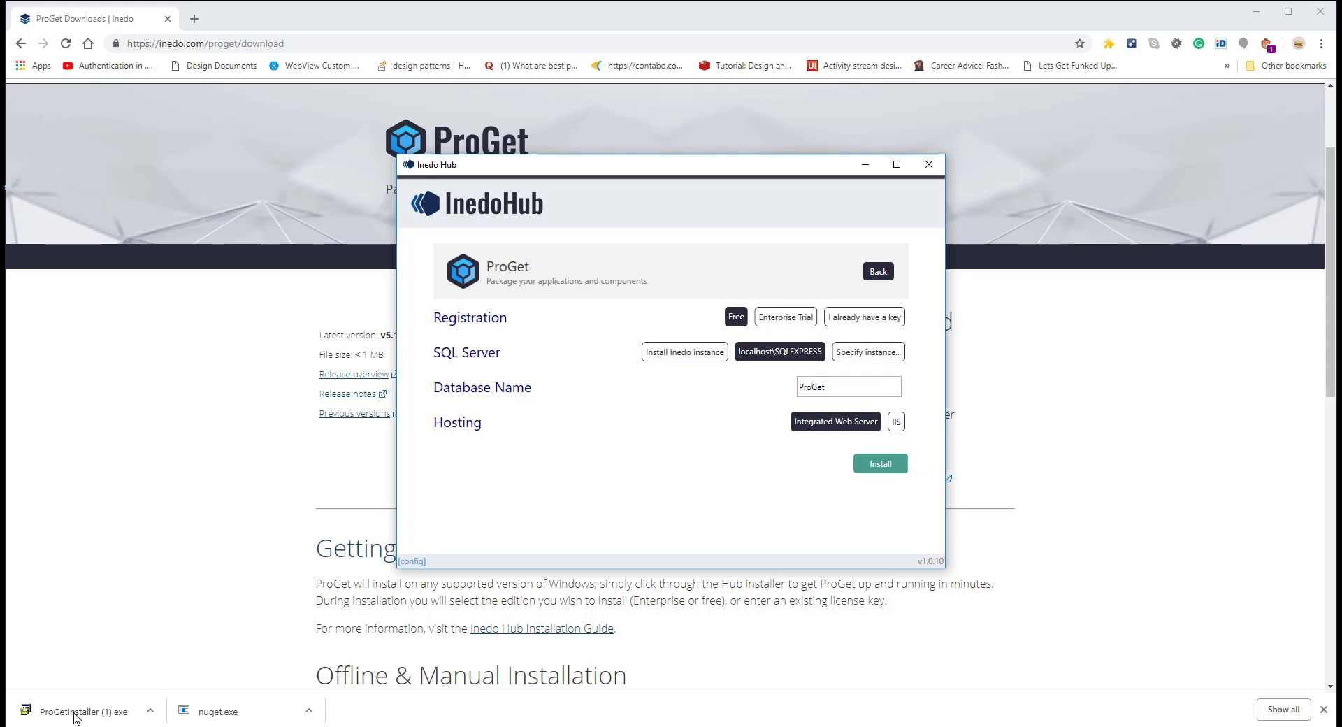
key("Return")
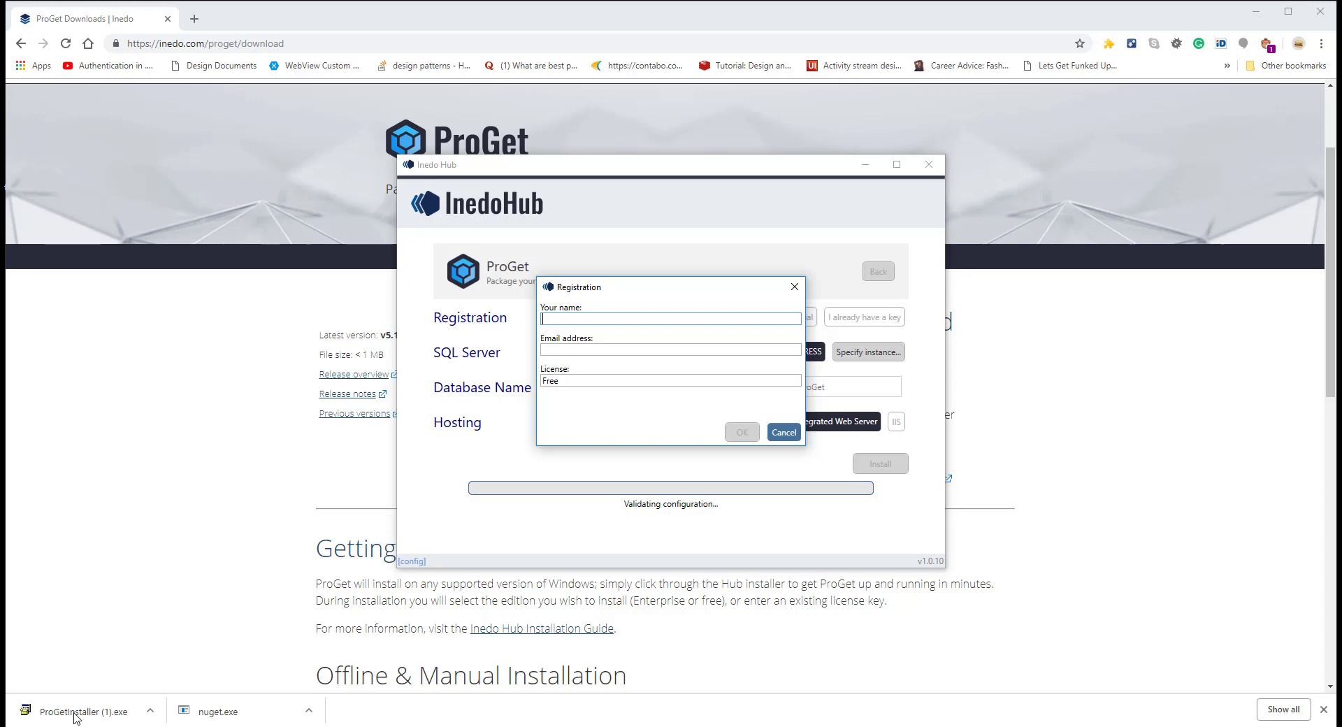
Register the free license with your full name and e-mail address so ProGet 5.1.23 installs.
type("Jose Manuel O")
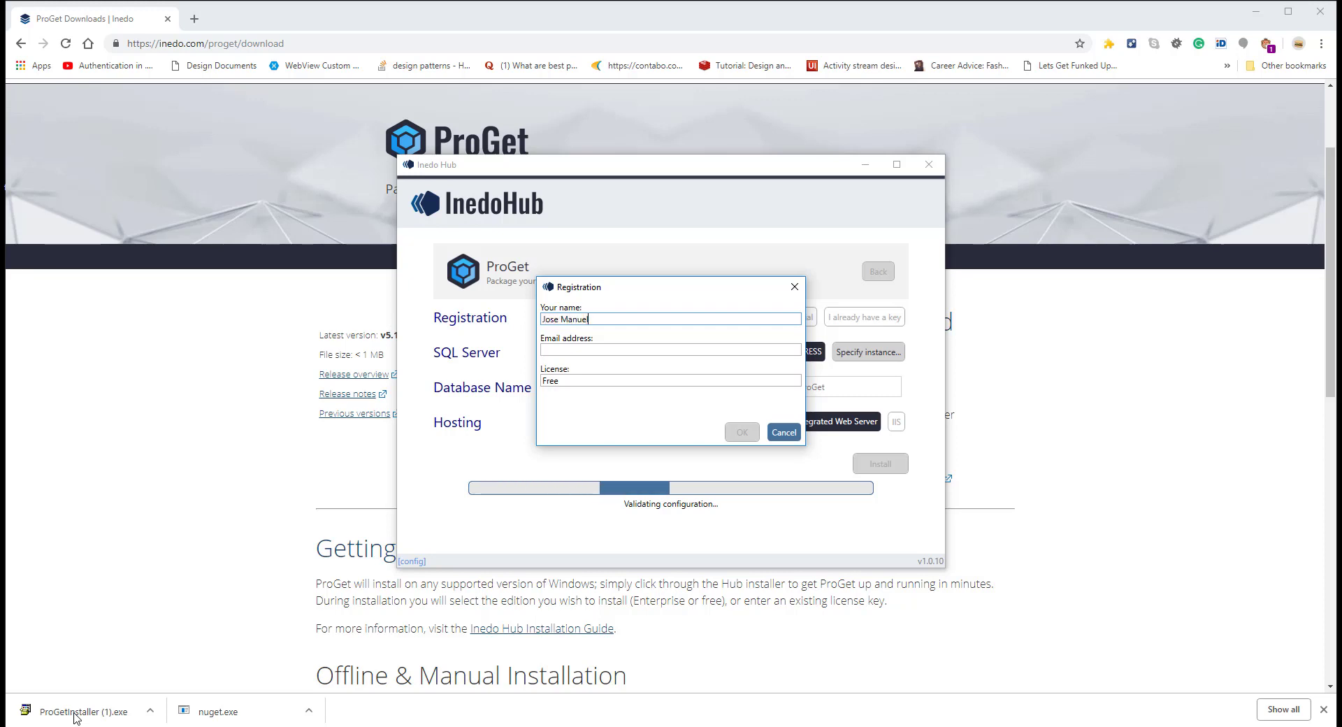
type("jeda Melgar")
key("Tab")
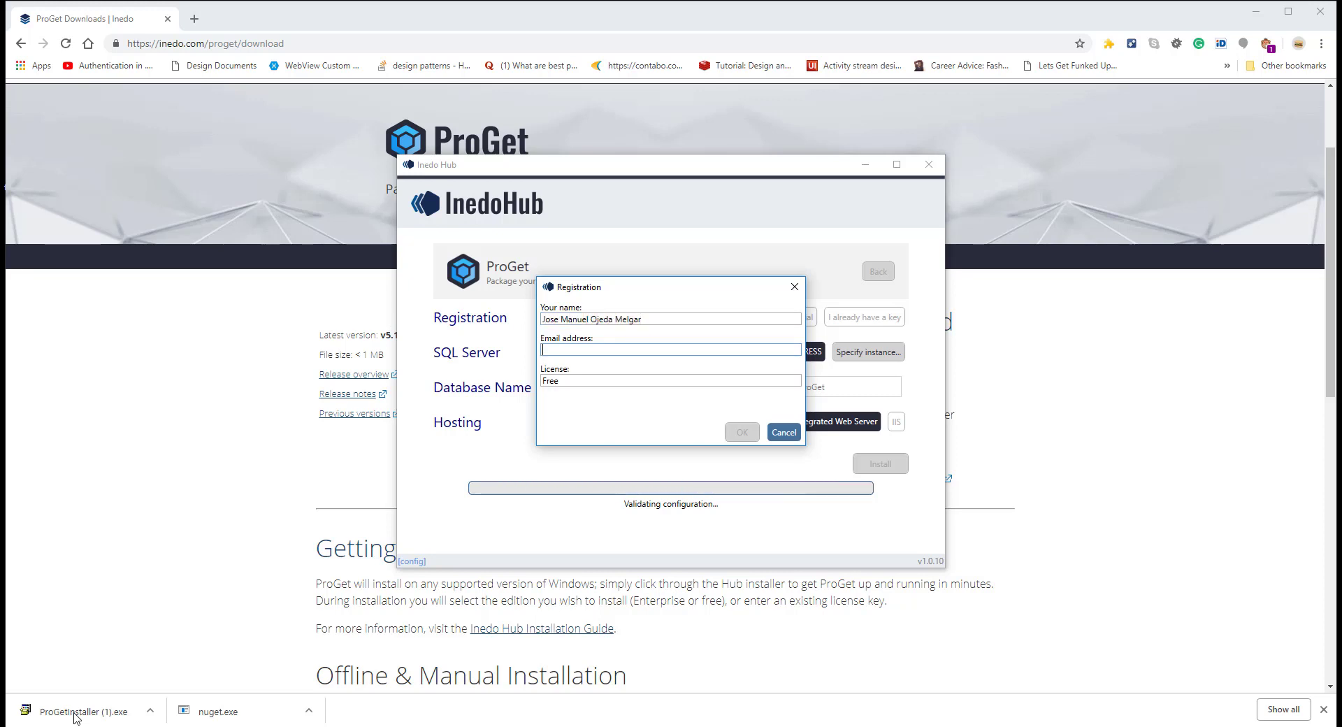
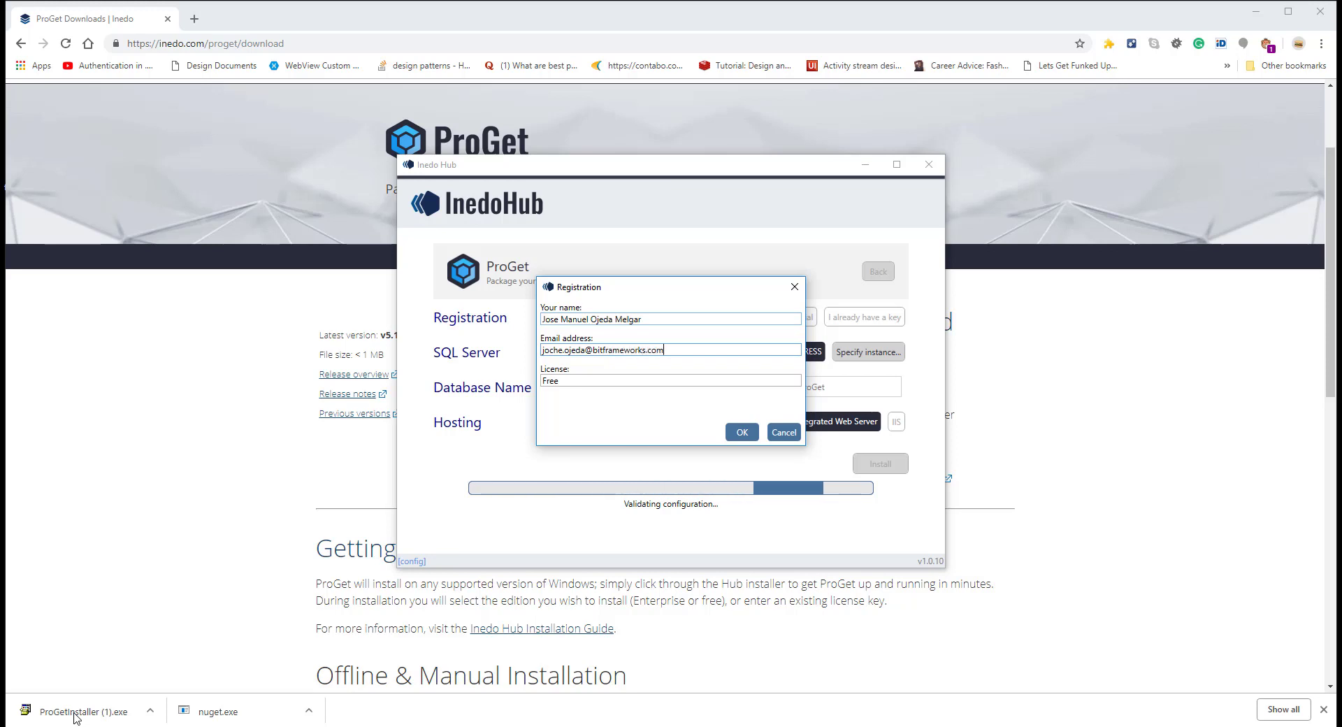
key("Return")
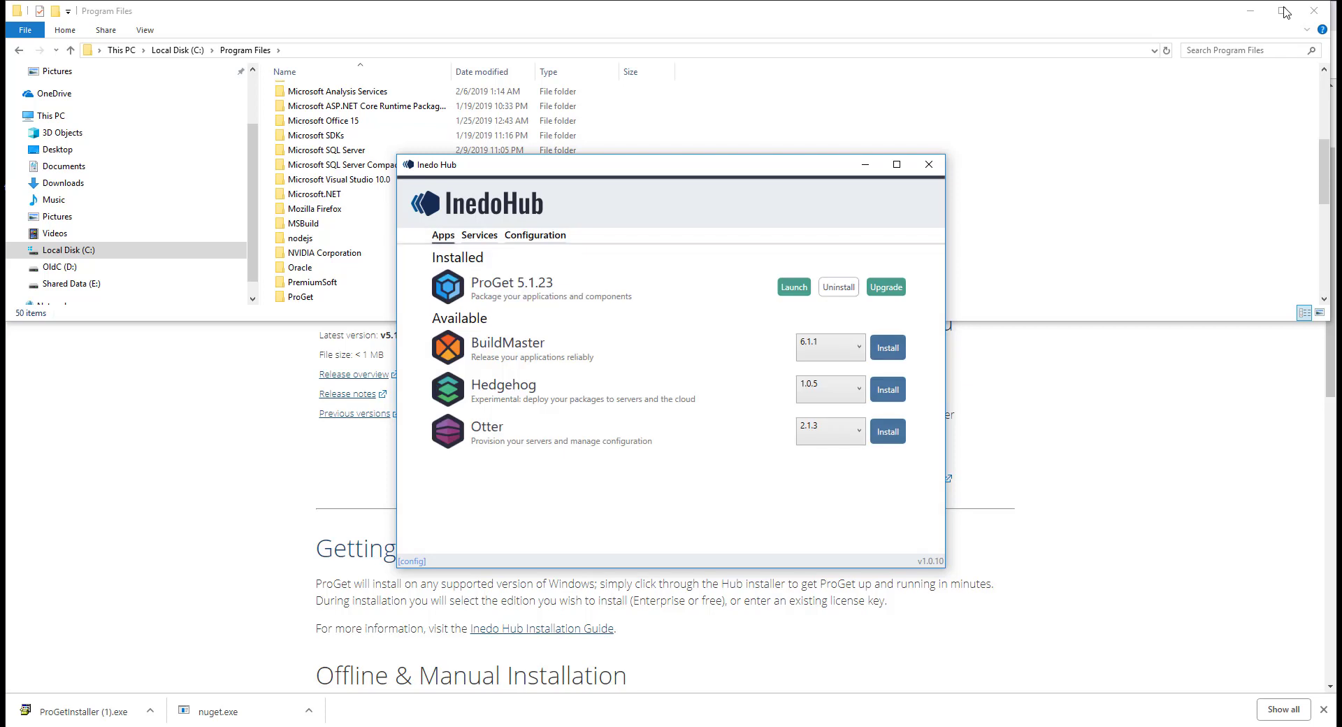
Maximize and then close the Program Files File Explorer window.
left_click(1285, 11)
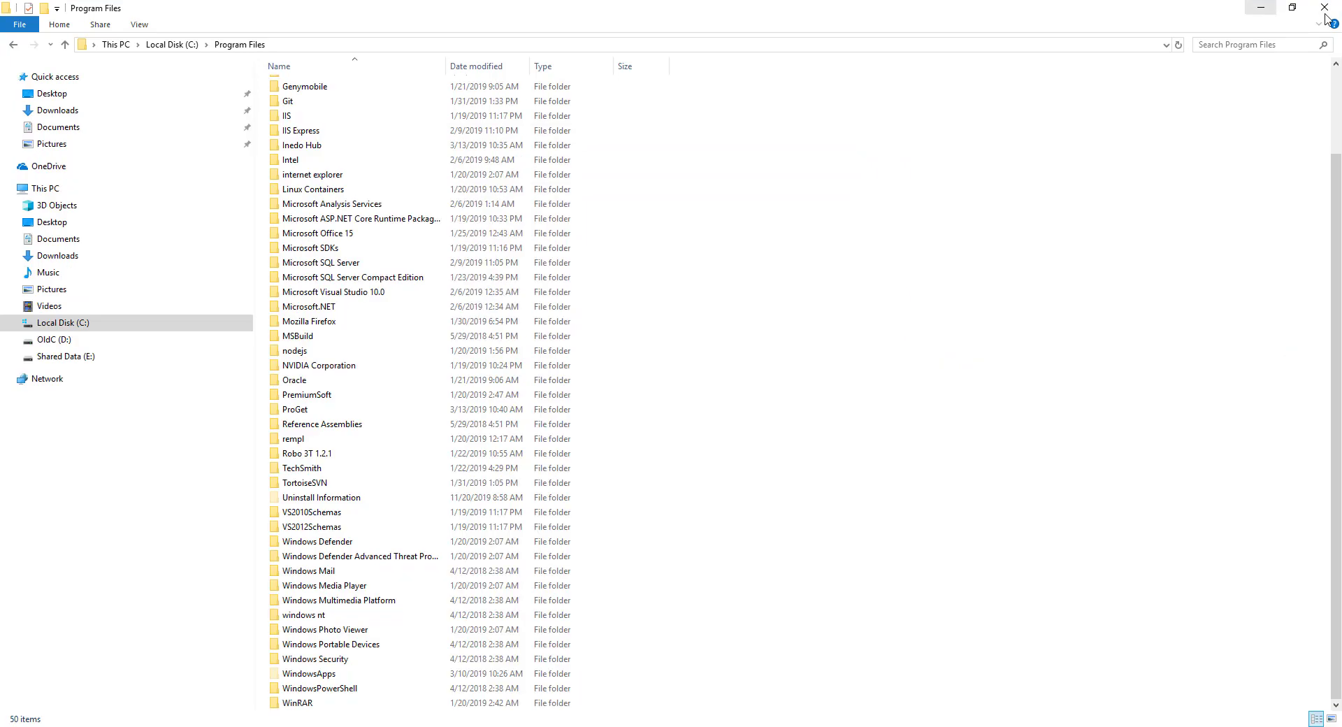
left_click(1325, 11)
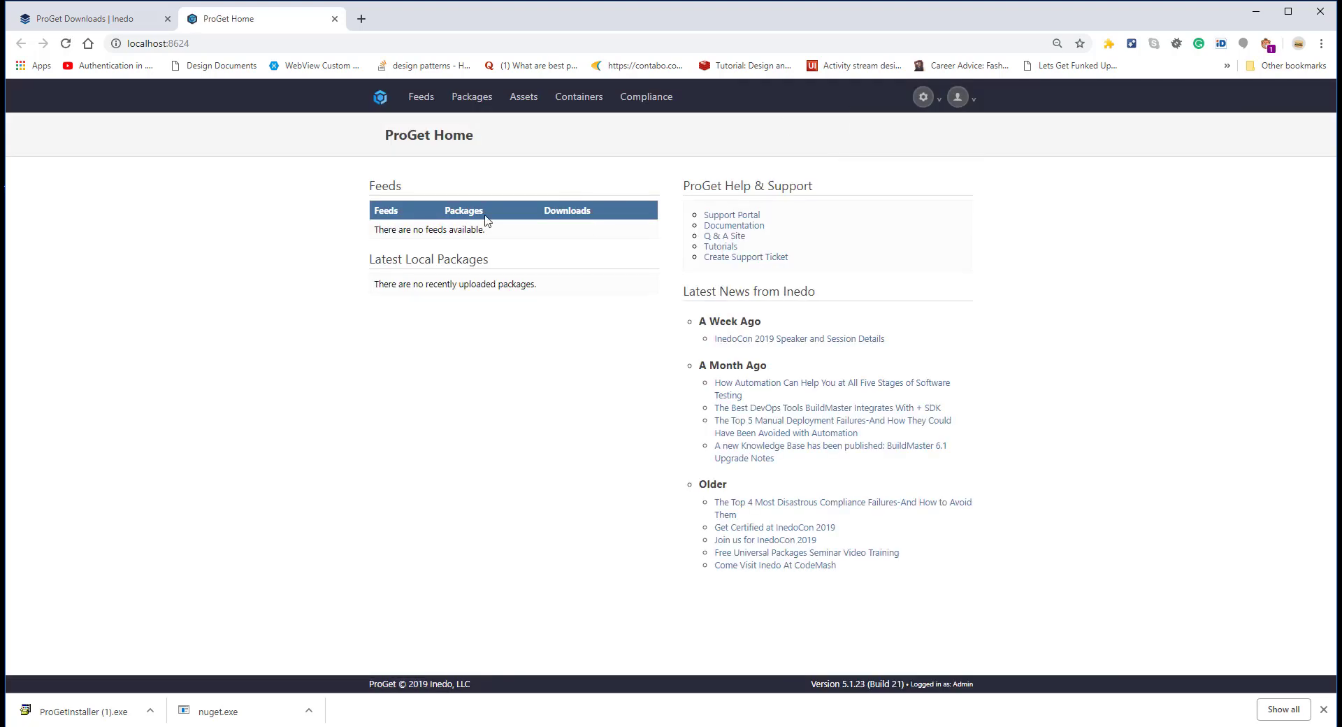
Browse the Feeds, Packages, Containers and Compliance pages, then open Administration Overview.
mouse_move(972, 102)
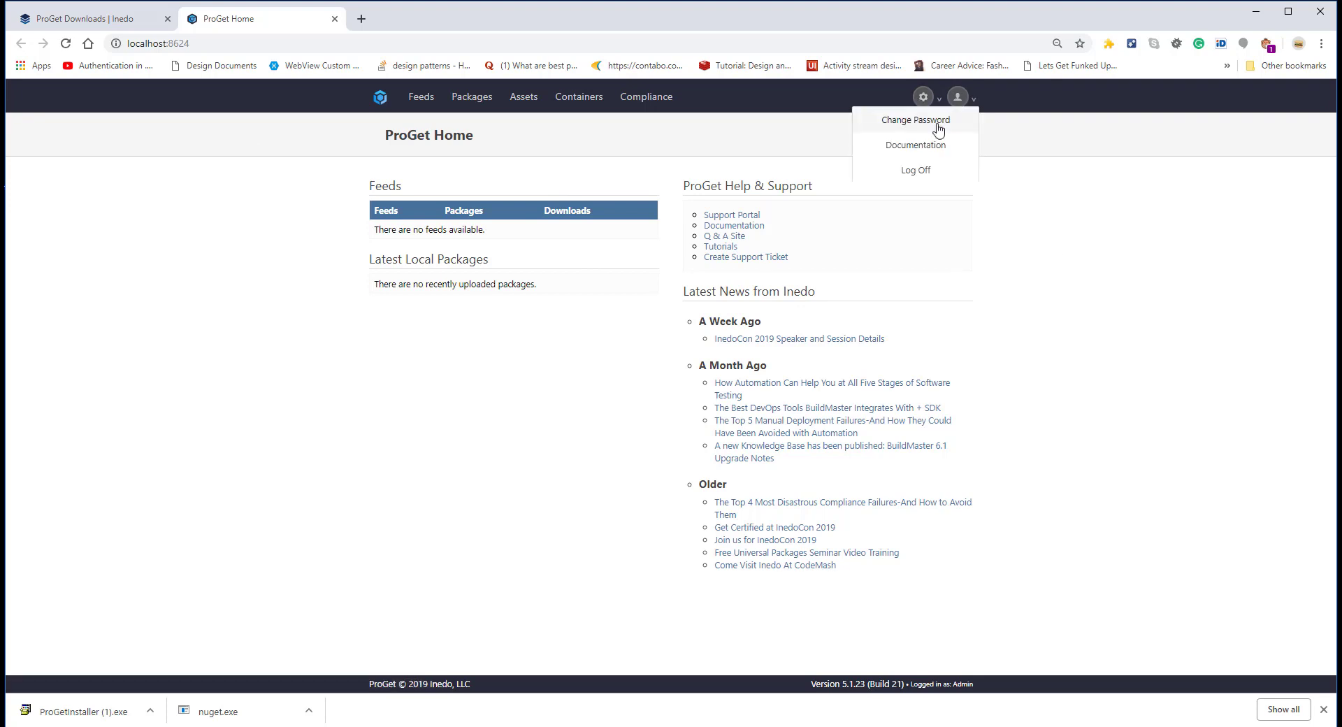
left_click(413, 102)
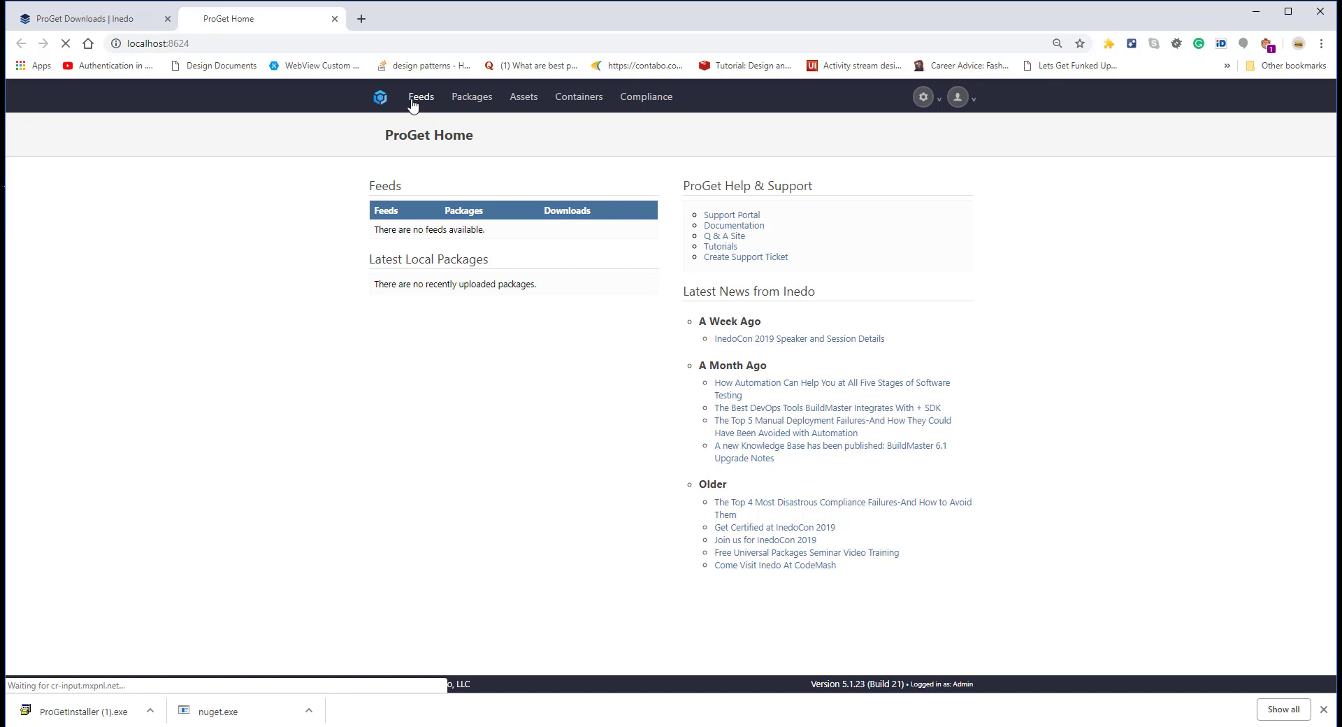
left_click(460, 101)
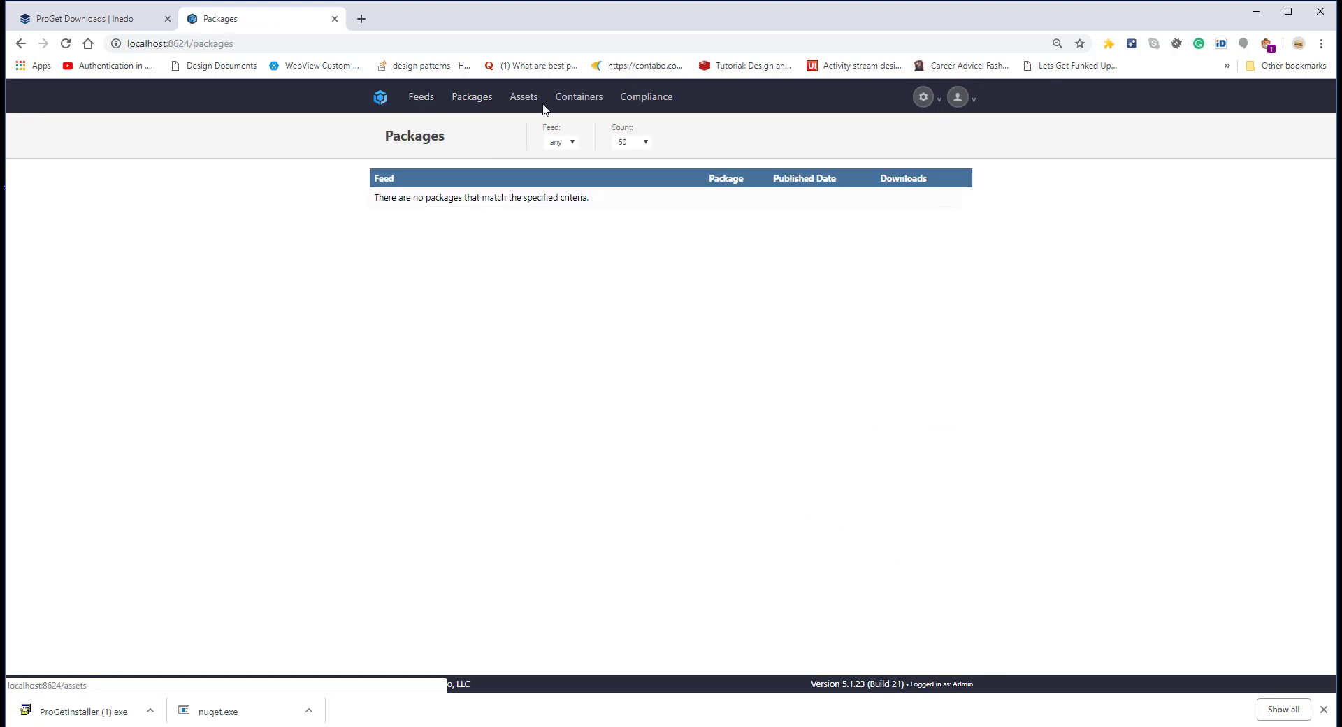
left_click(568, 102)
left_click(626, 105)
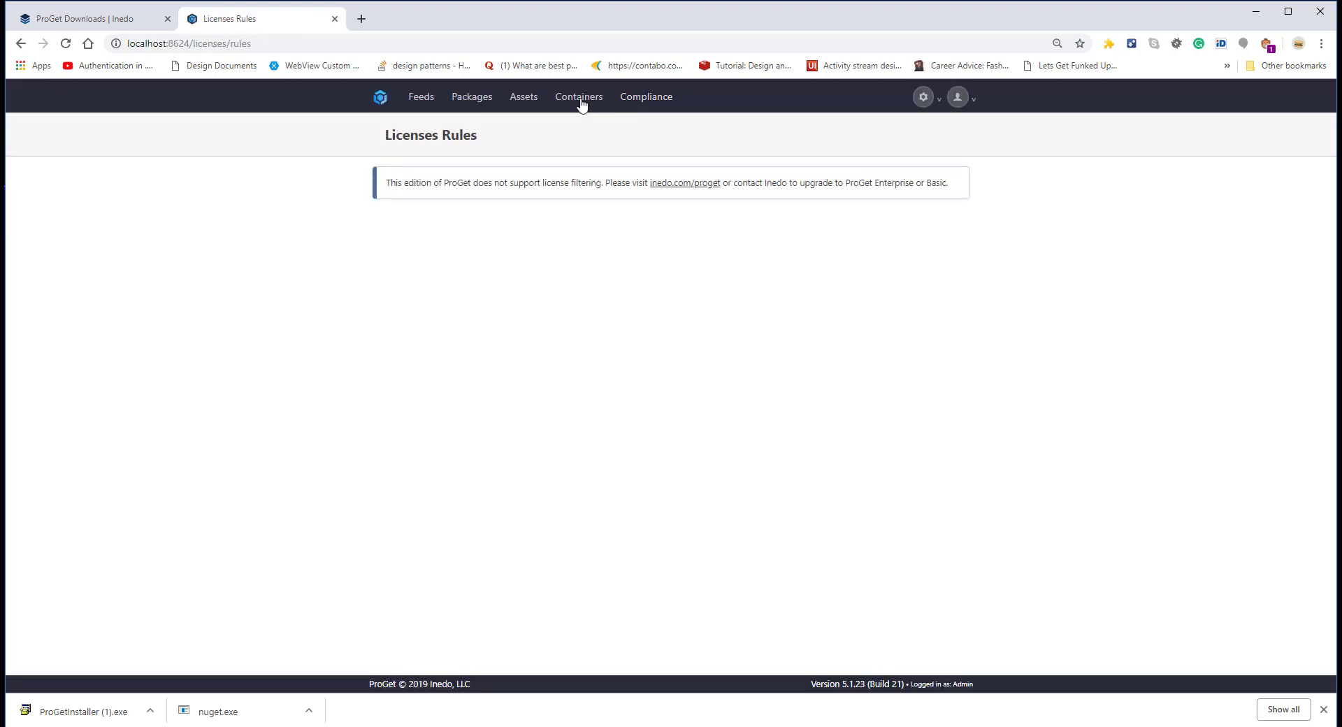
left_click(581, 103)
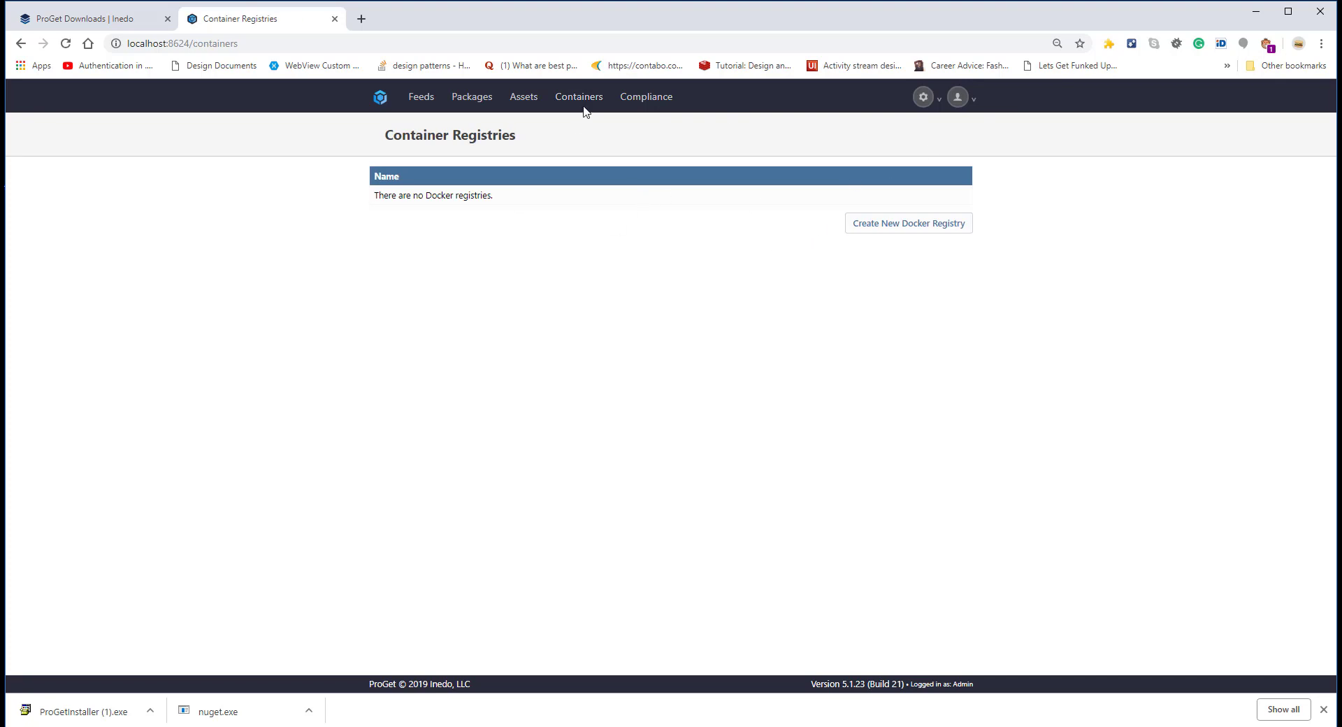
left_click(639, 100)
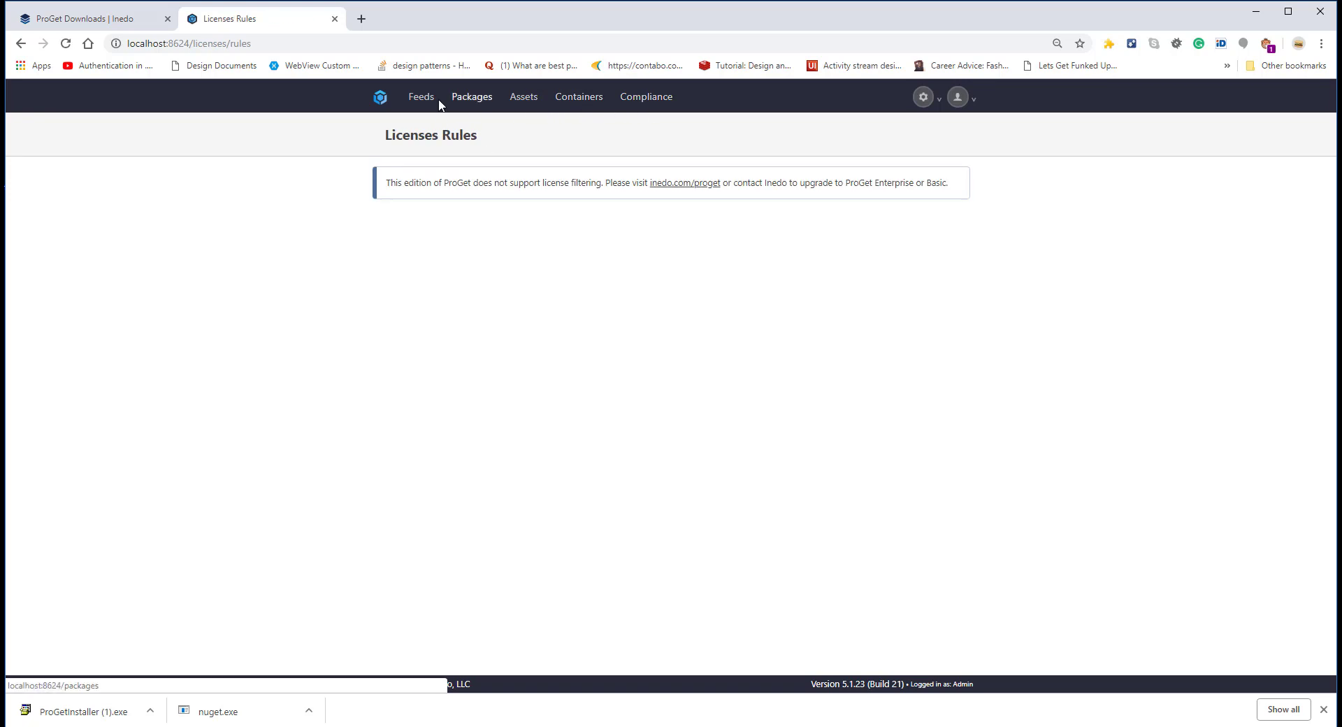
left_click(959, 98)
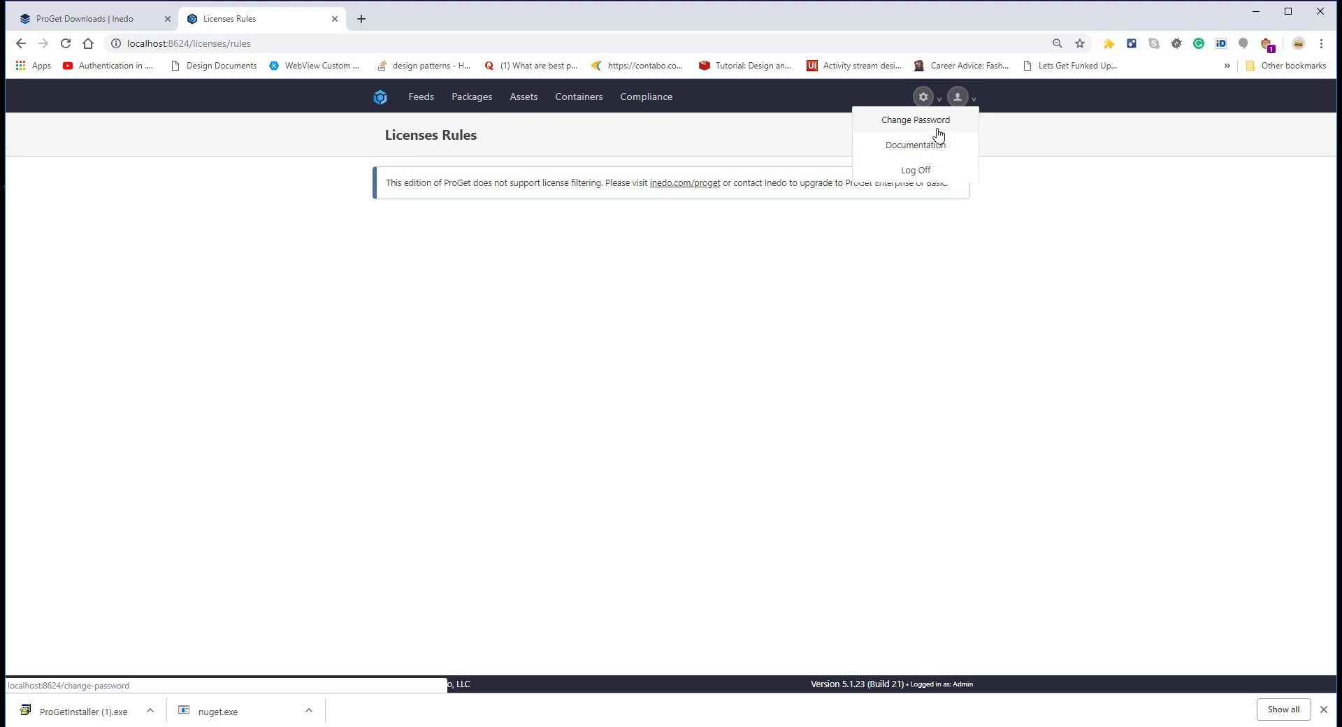
left_click(924, 98)
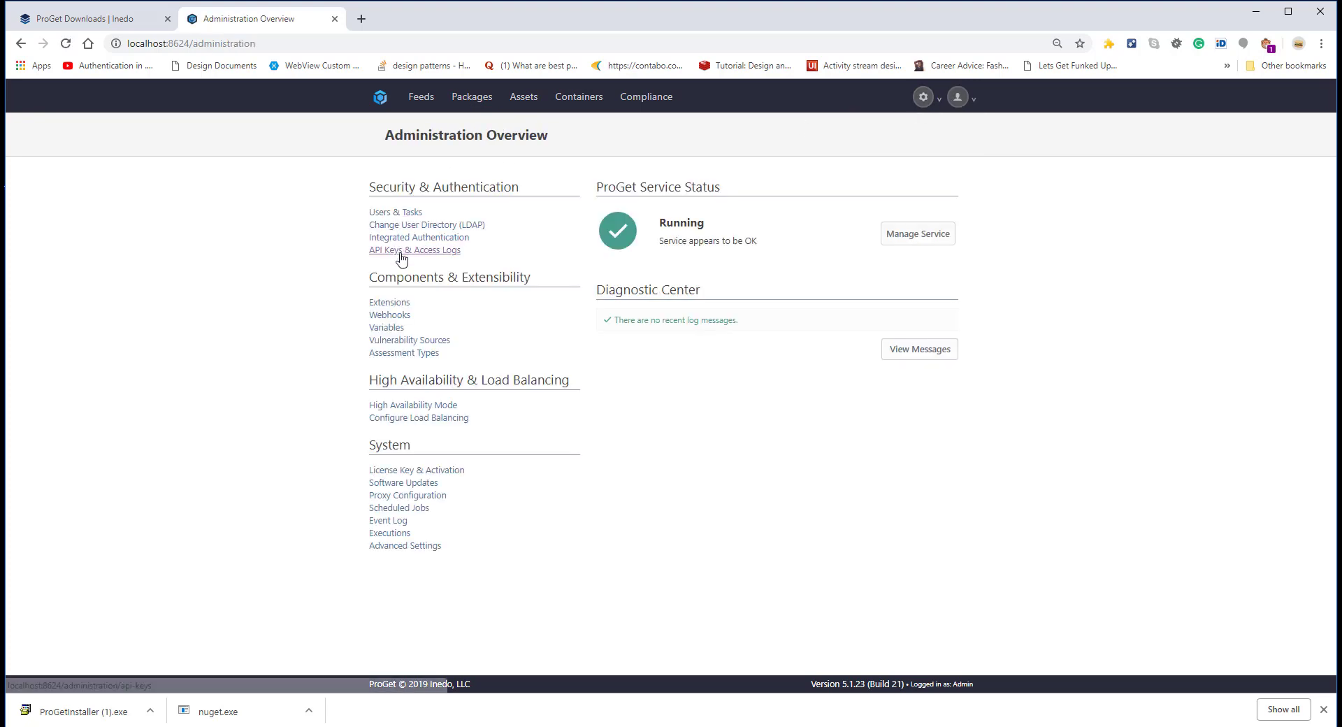
Create a 'Demo Api Key' with Native, Package Promotion, Webhooks and Feed API access, then open Feeds.
left_click(401, 250)
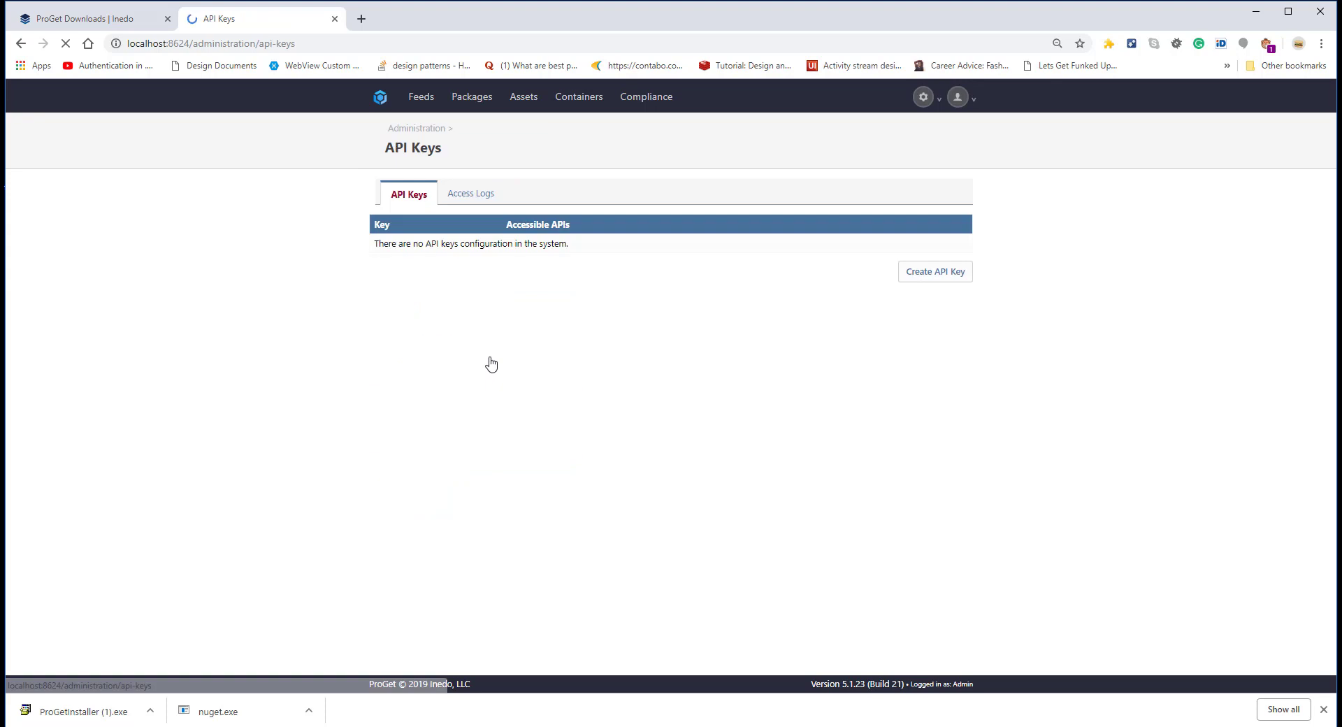
left_click(936, 273)
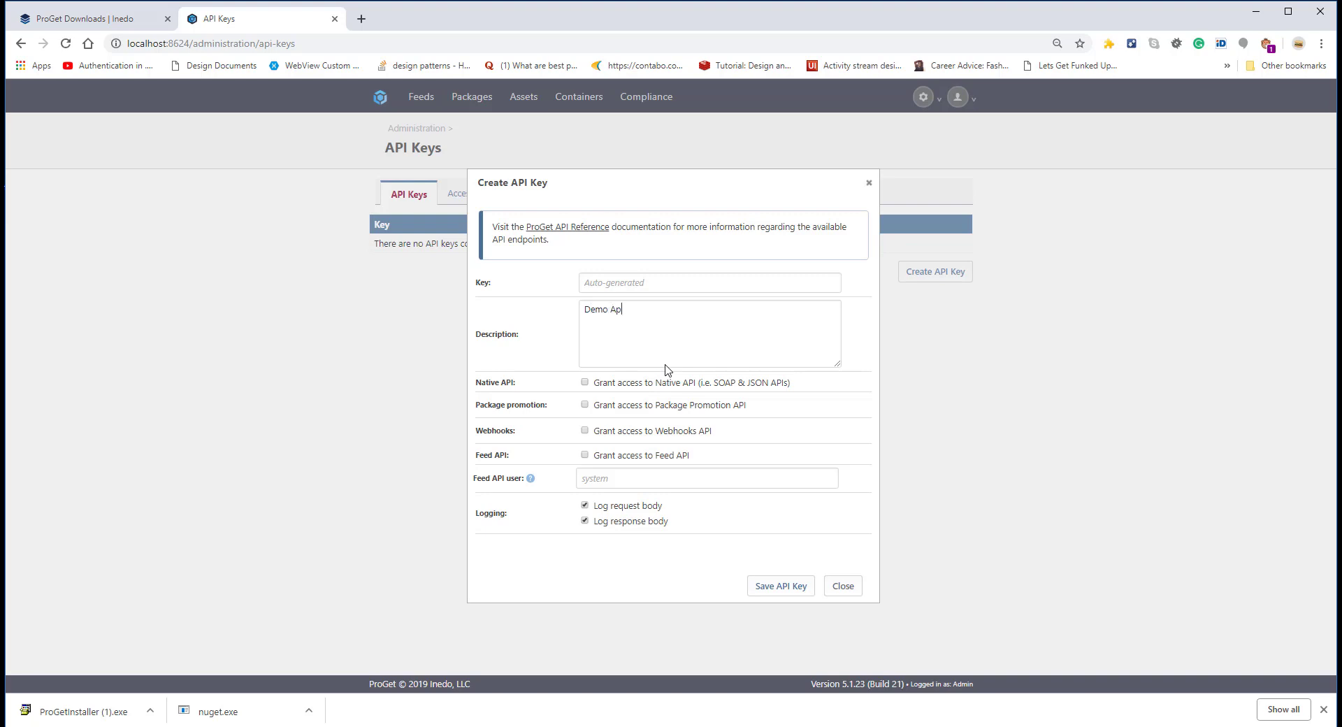
type("i Key")
left_click(586, 382)
left_click(586, 405)
left_click(586, 431)
left_click(788, 591)
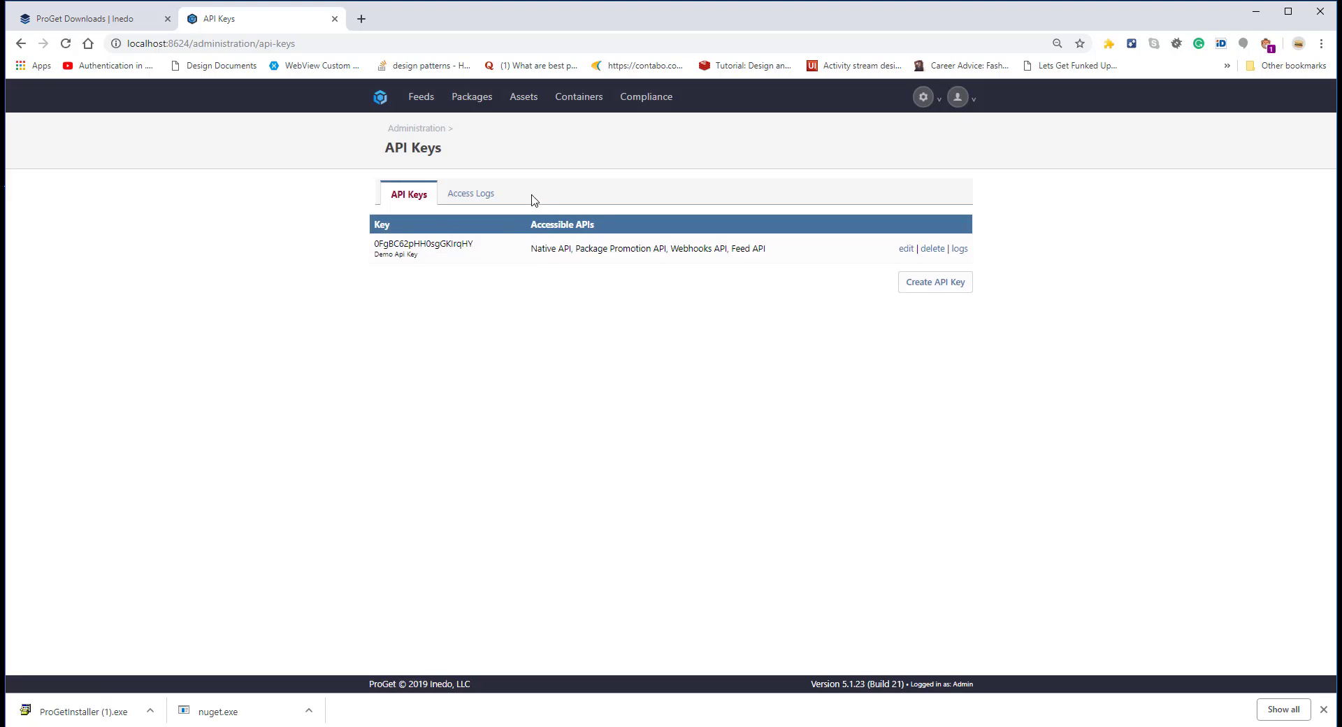
left_click(427, 98)
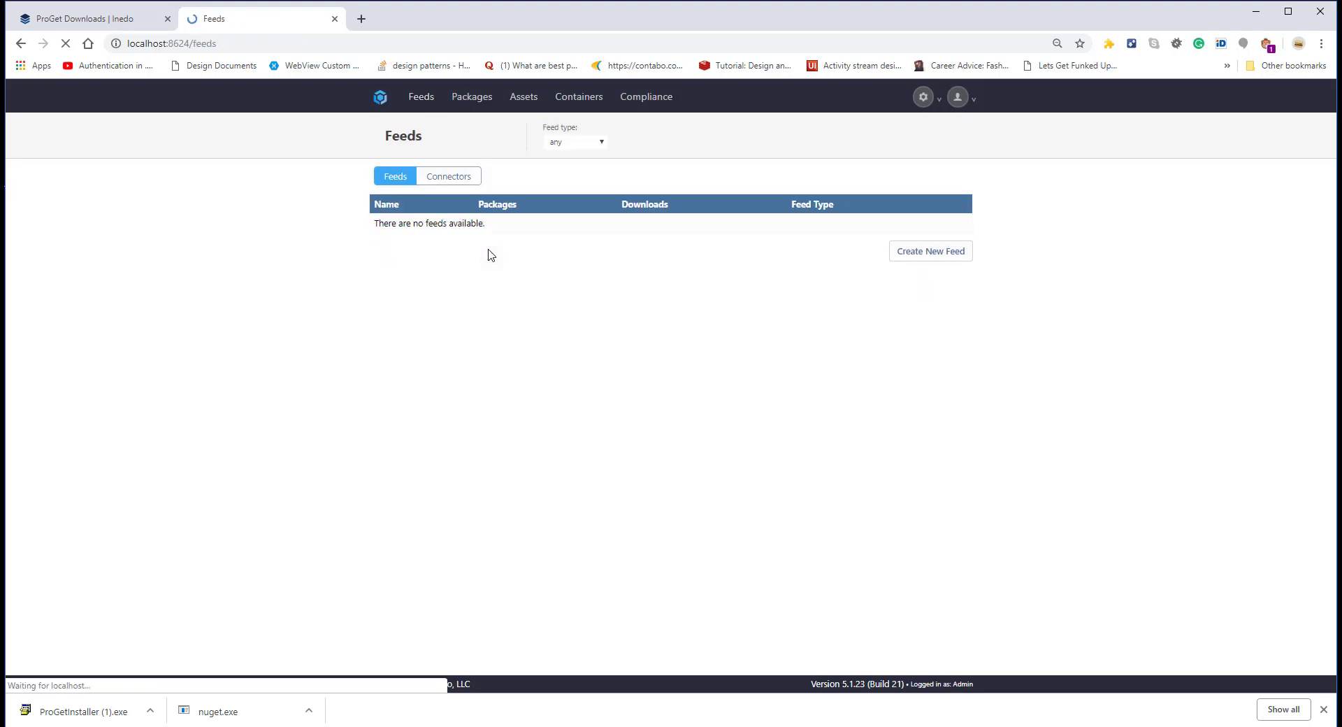
Create the third-party NuGet feed 'MisNugets' and view the empty Packages list.
left_click(923, 256)
type("MisNugets")
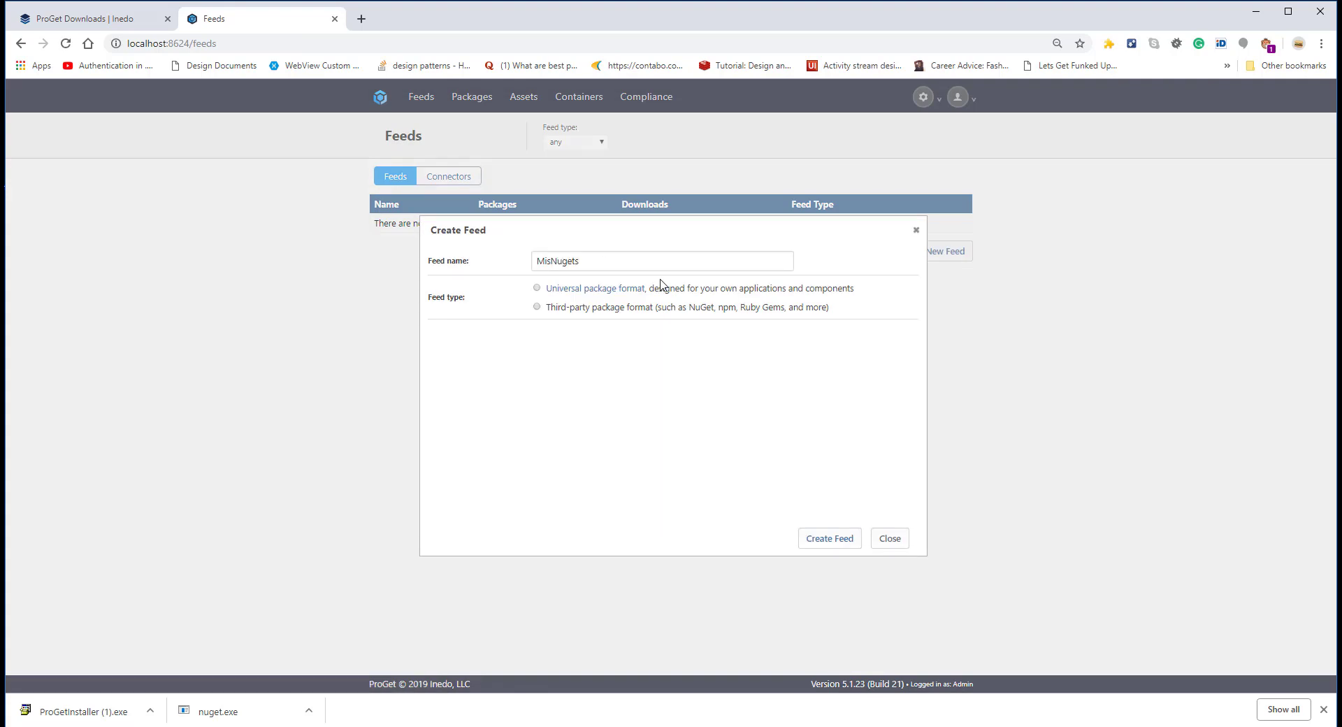
left_click(537, 308)
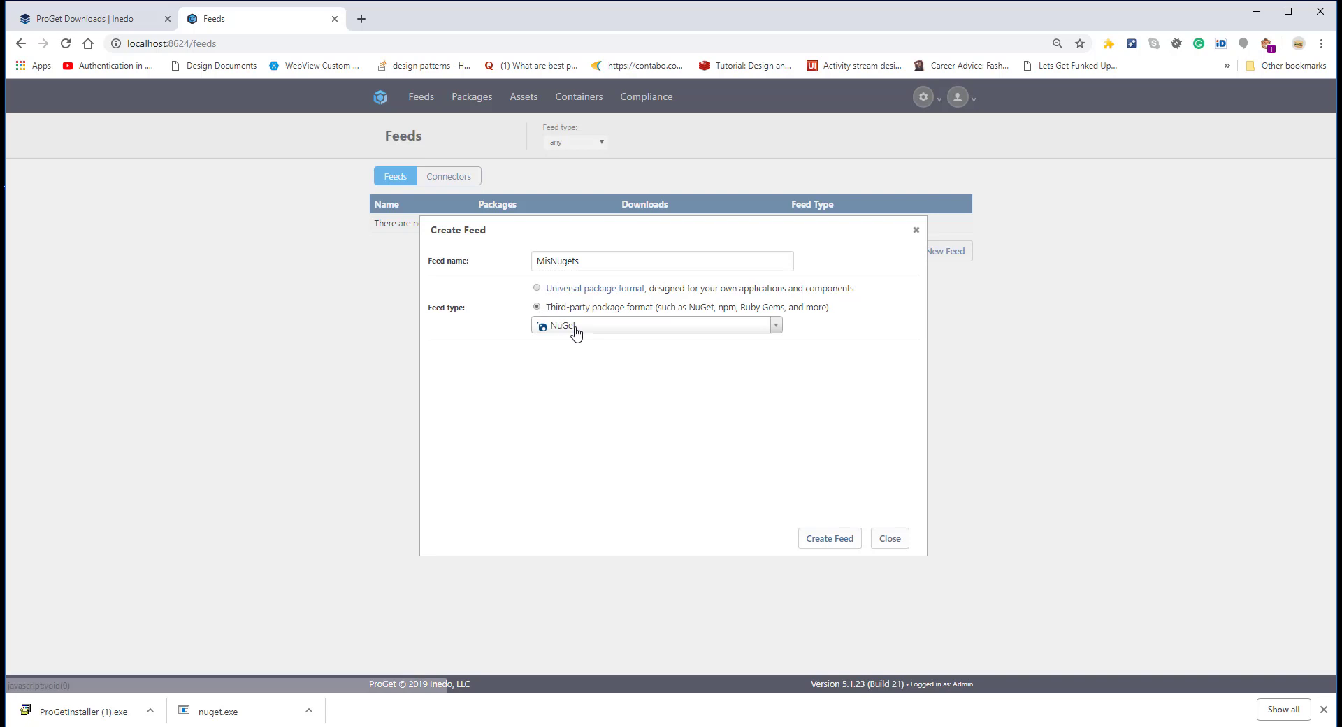
left_click(818, 551)
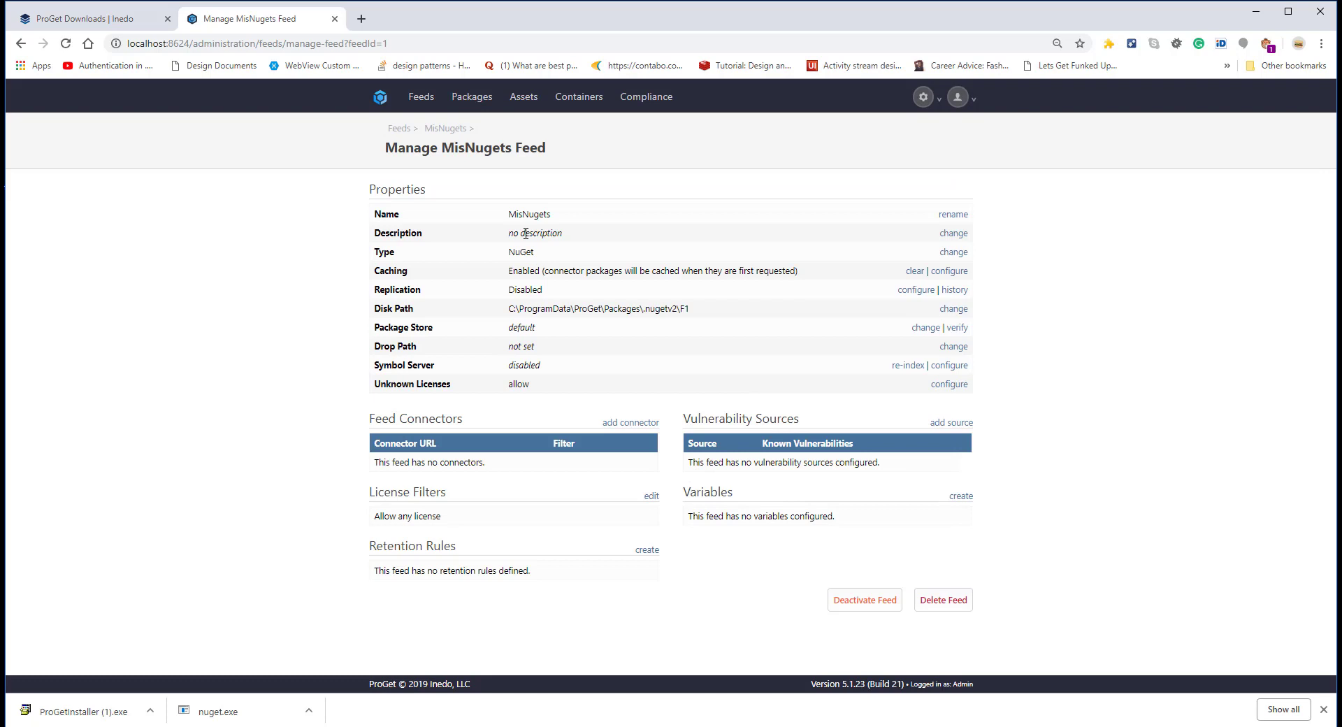
left_click(472, 97)
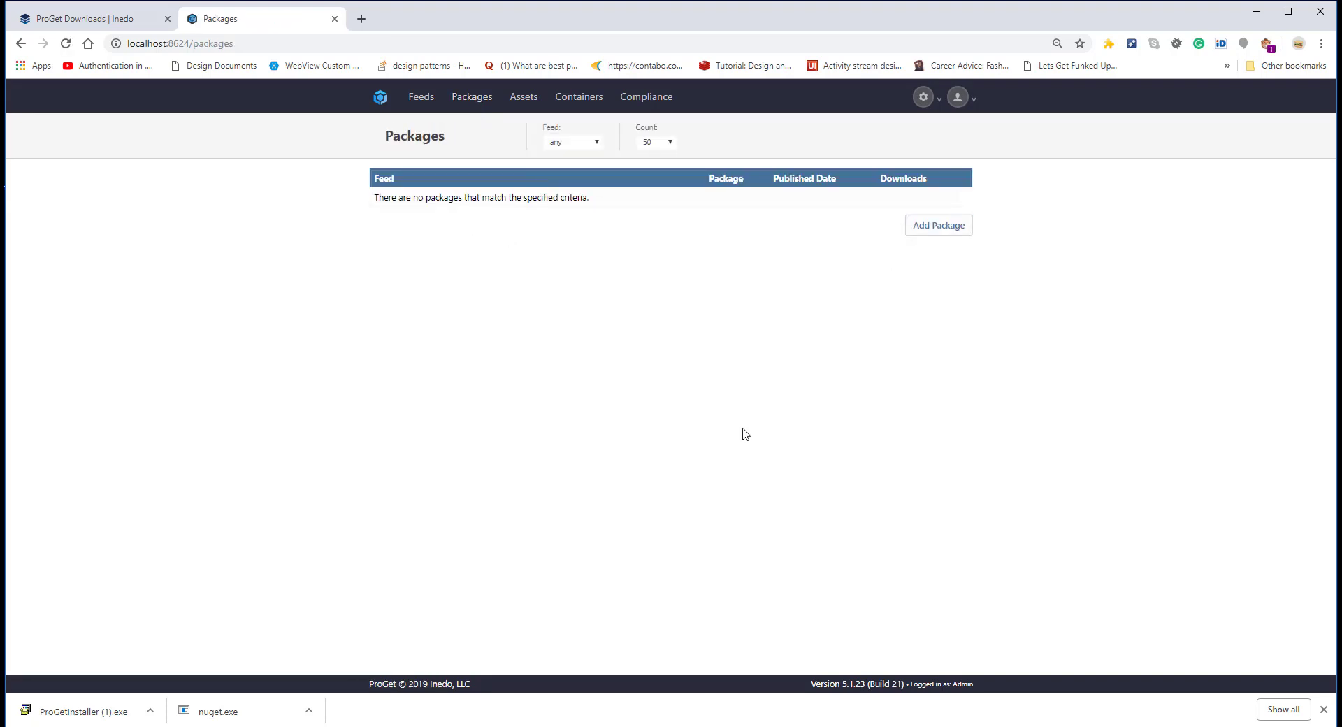
Upload Desktop\fody.3.2.9.nupkg from disk into the MisNugets feed.
left_click(936, 232)
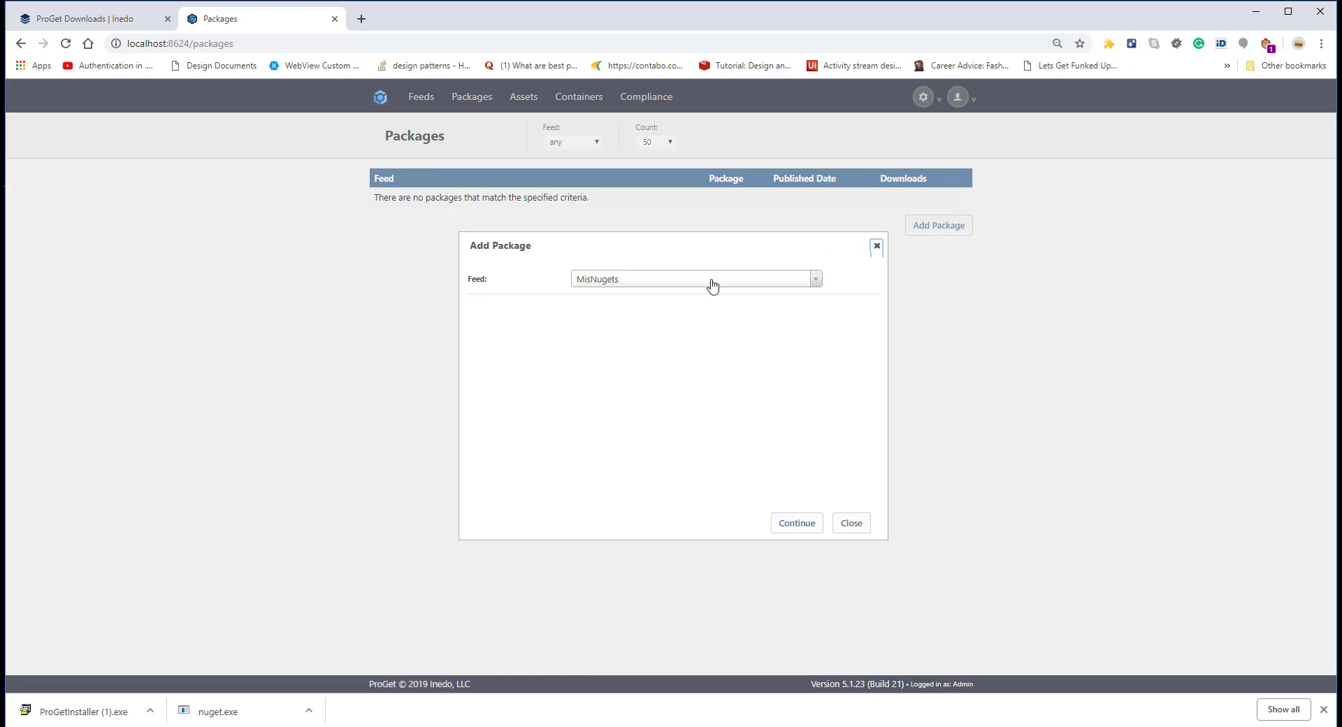
left_click(713, 283)
left_click(759, 315)
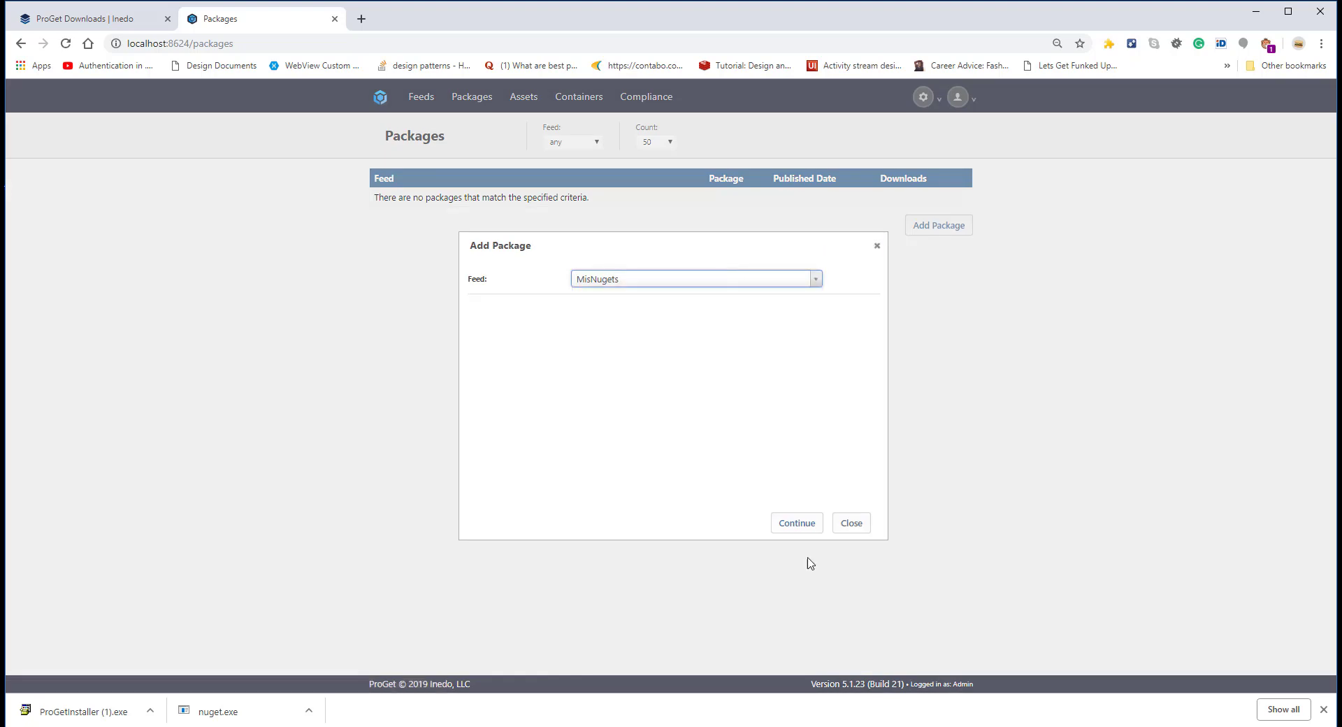
left_click(796, 524)
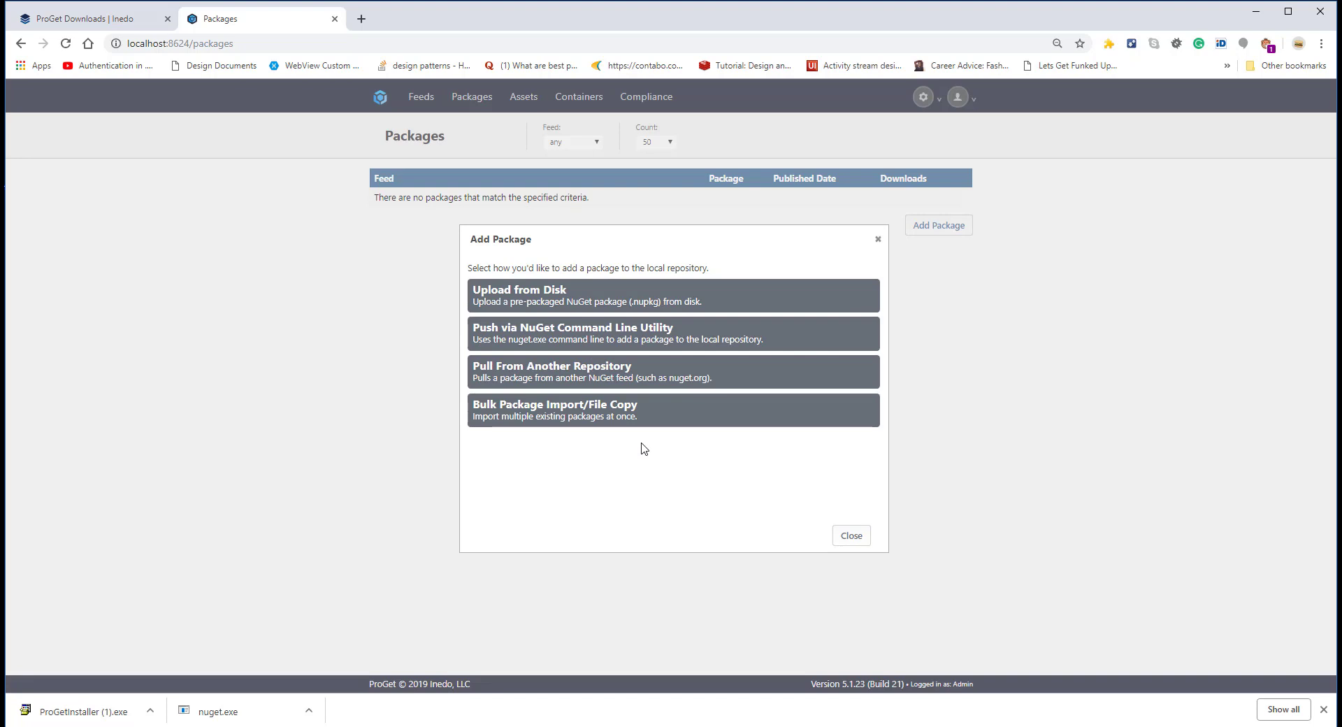
left_click(605, 294)
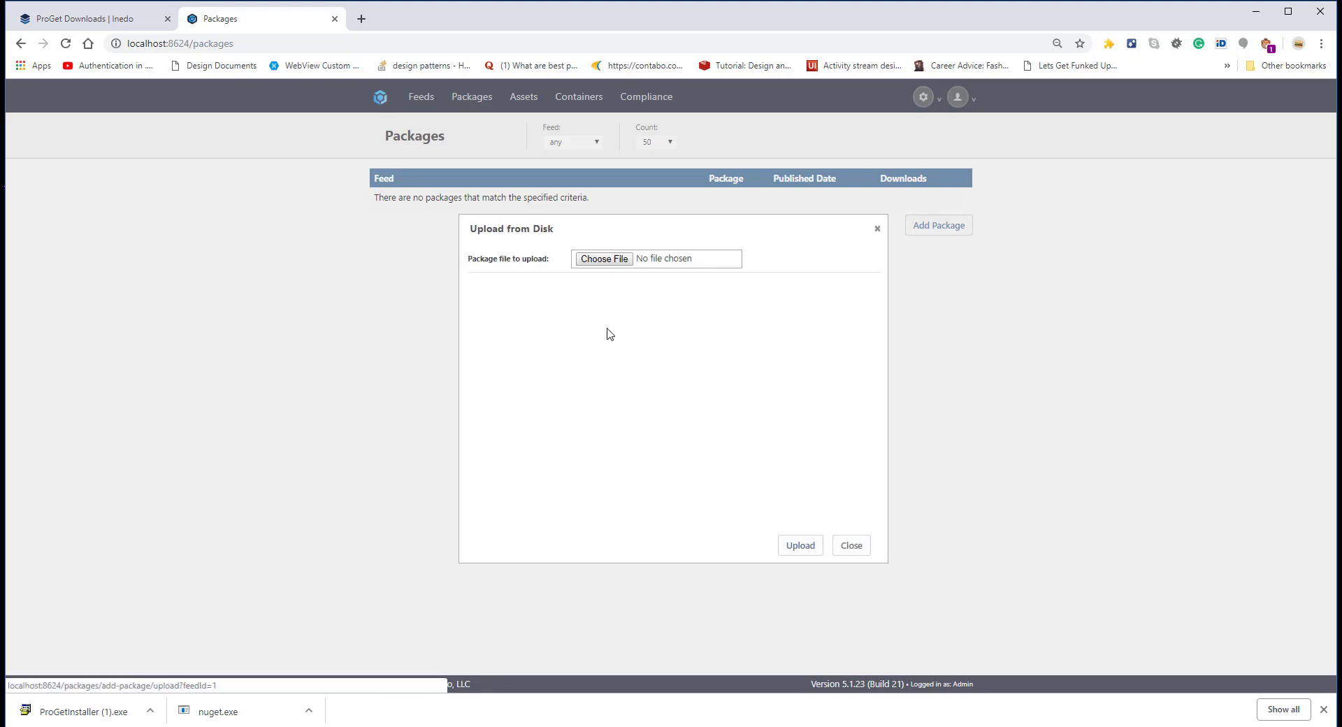
left_click(614, 260)
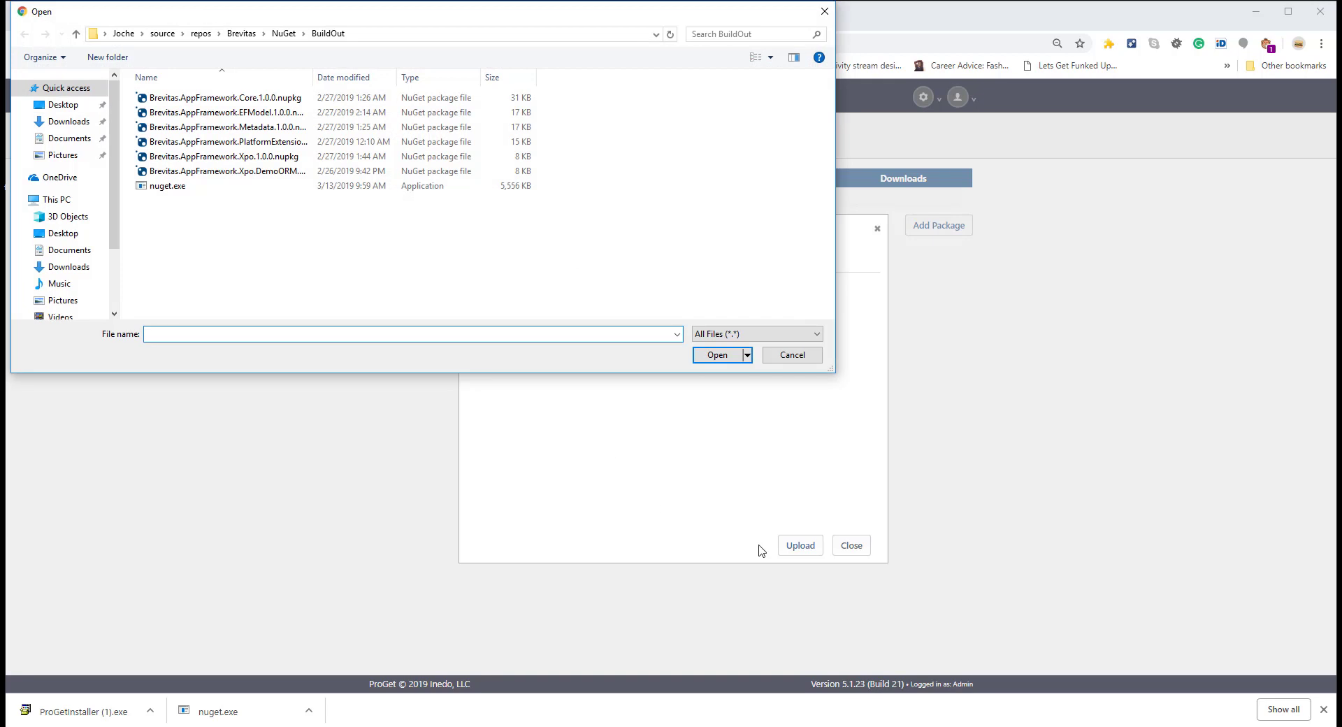
left_click(62, 104)
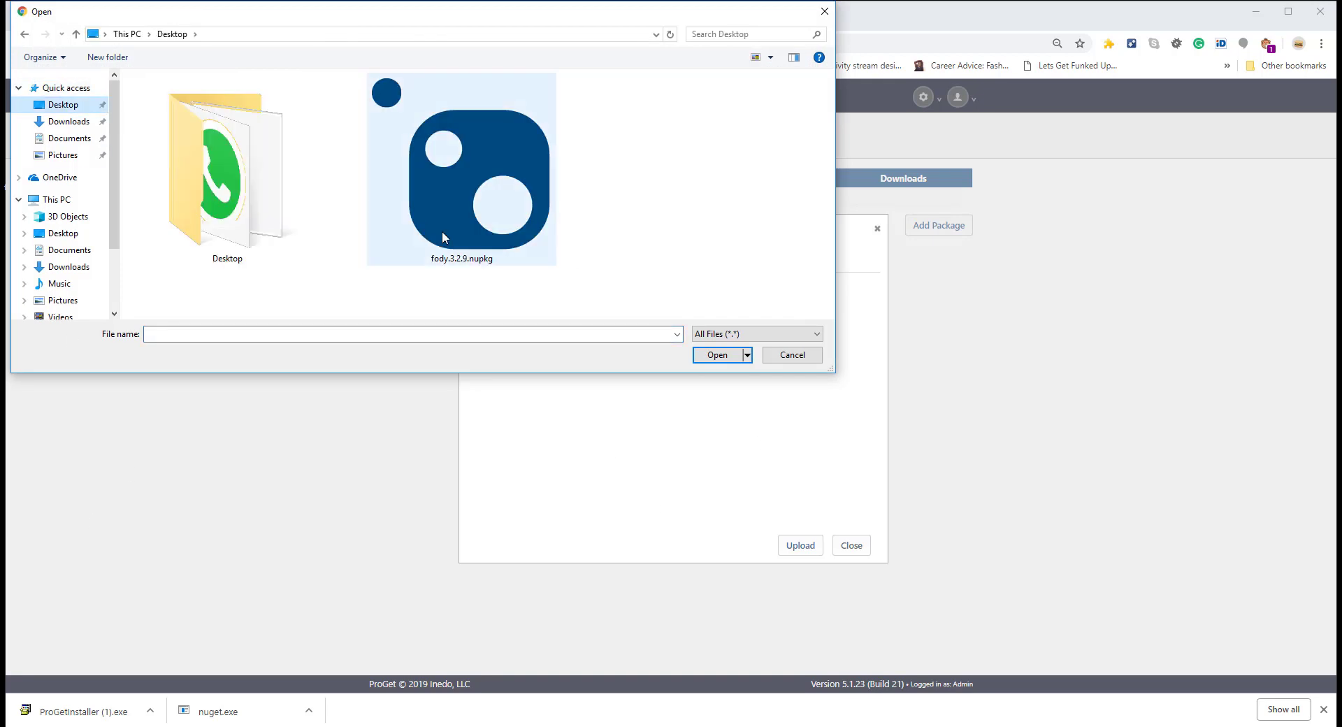
left_click(503, 225)
left_click(725, 361)
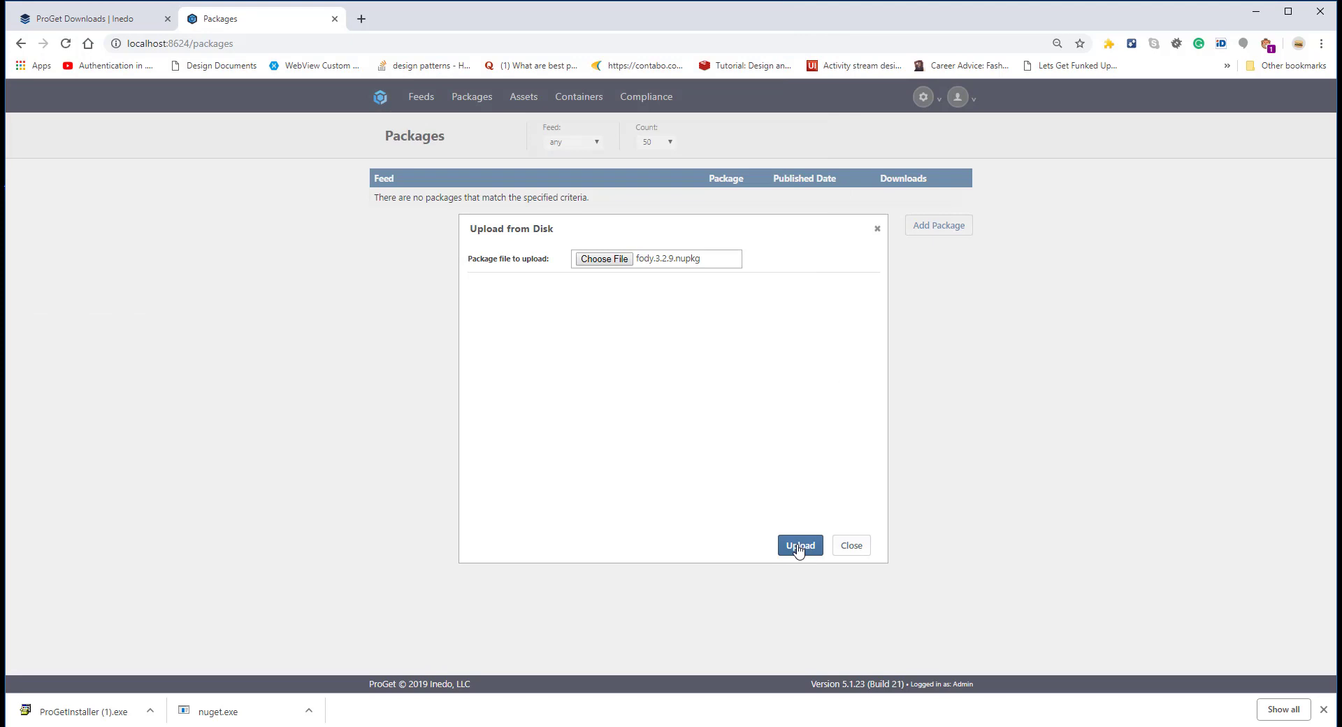
left_click(800, 548)
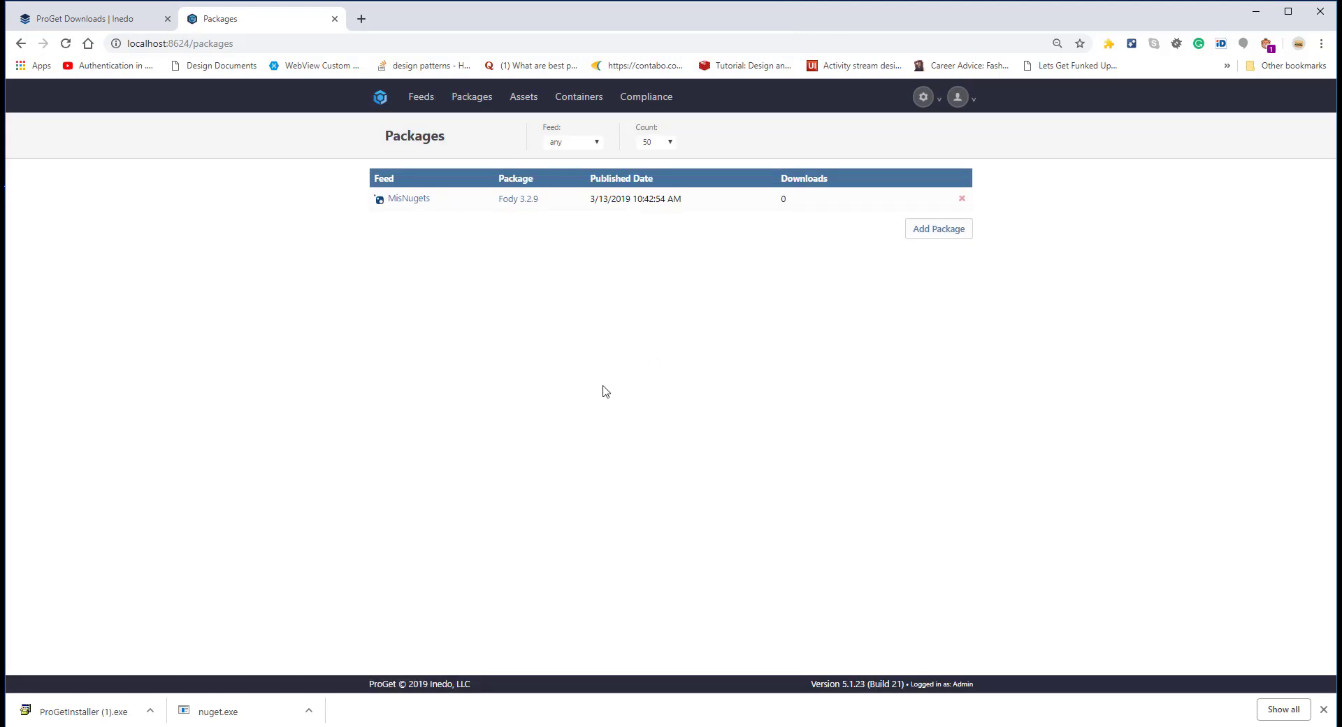
Go to the MisNugets feed page and open the Fody 3.2.9 package details.
left_click(267, 44)
left_click(458, 304)
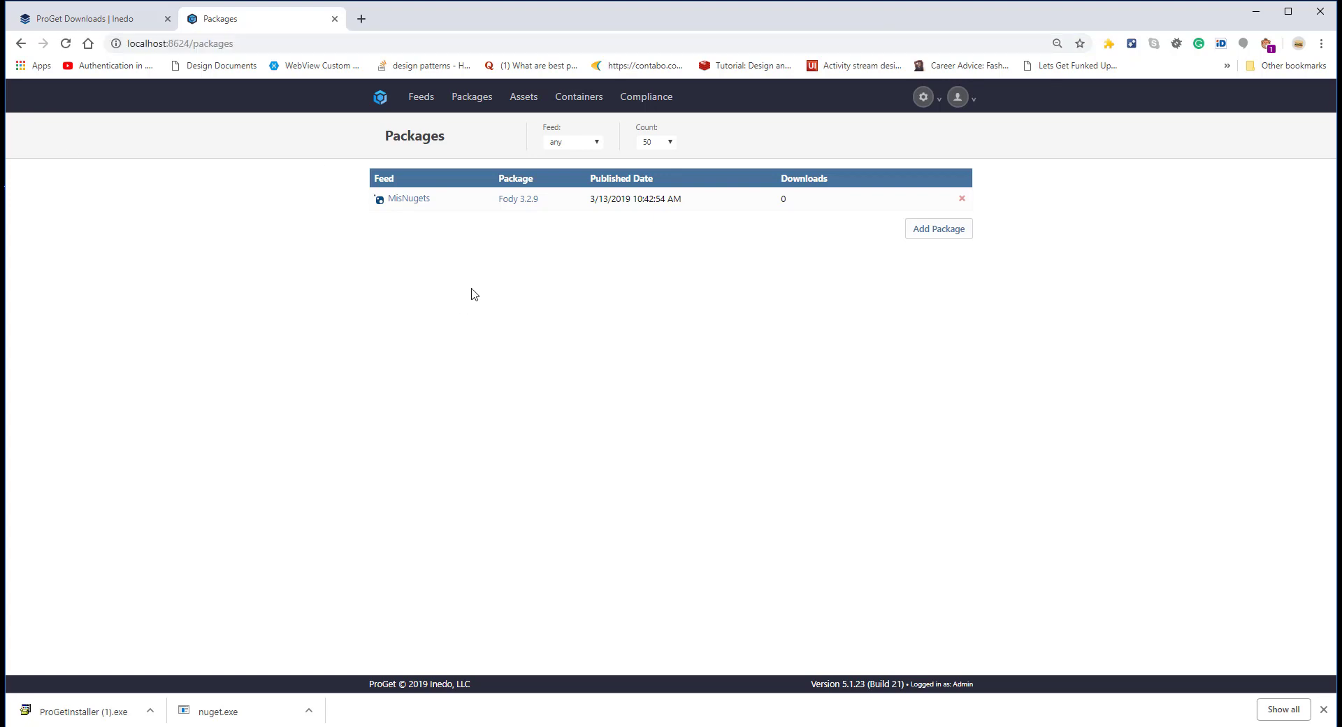
left_click(410, 200)
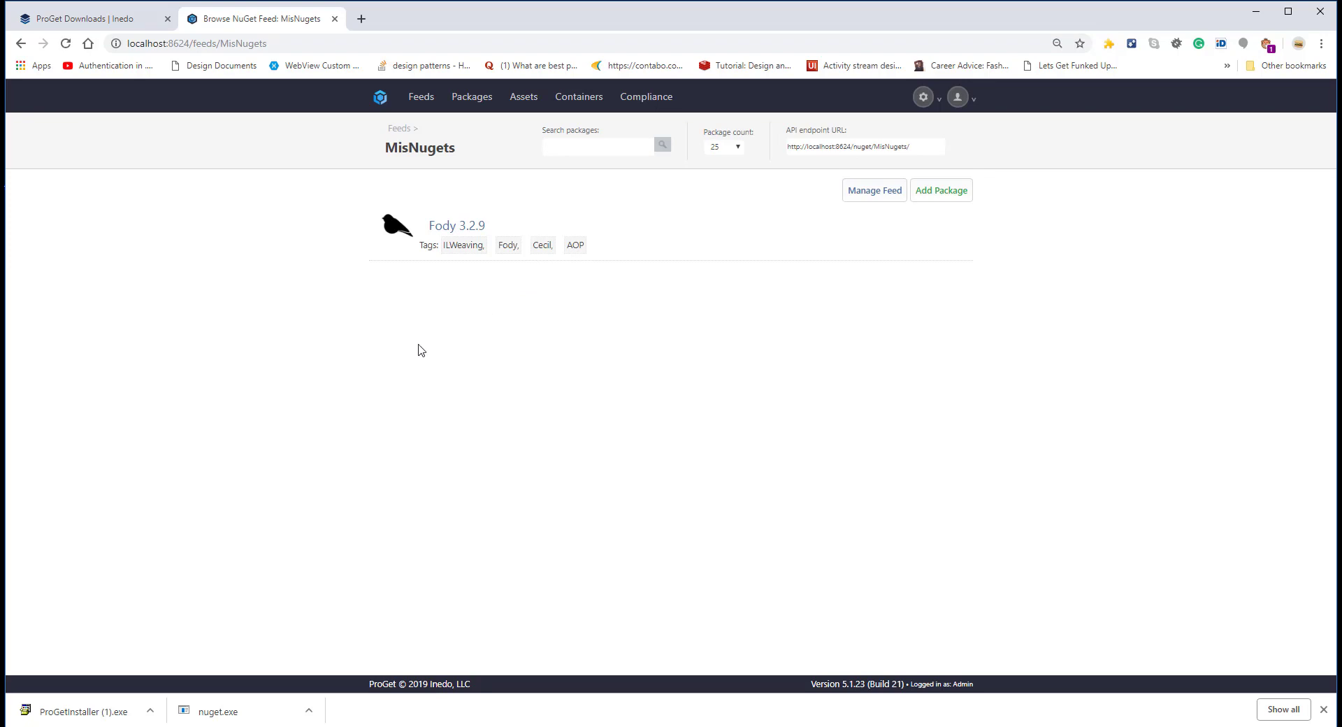
left_click(887, 196)
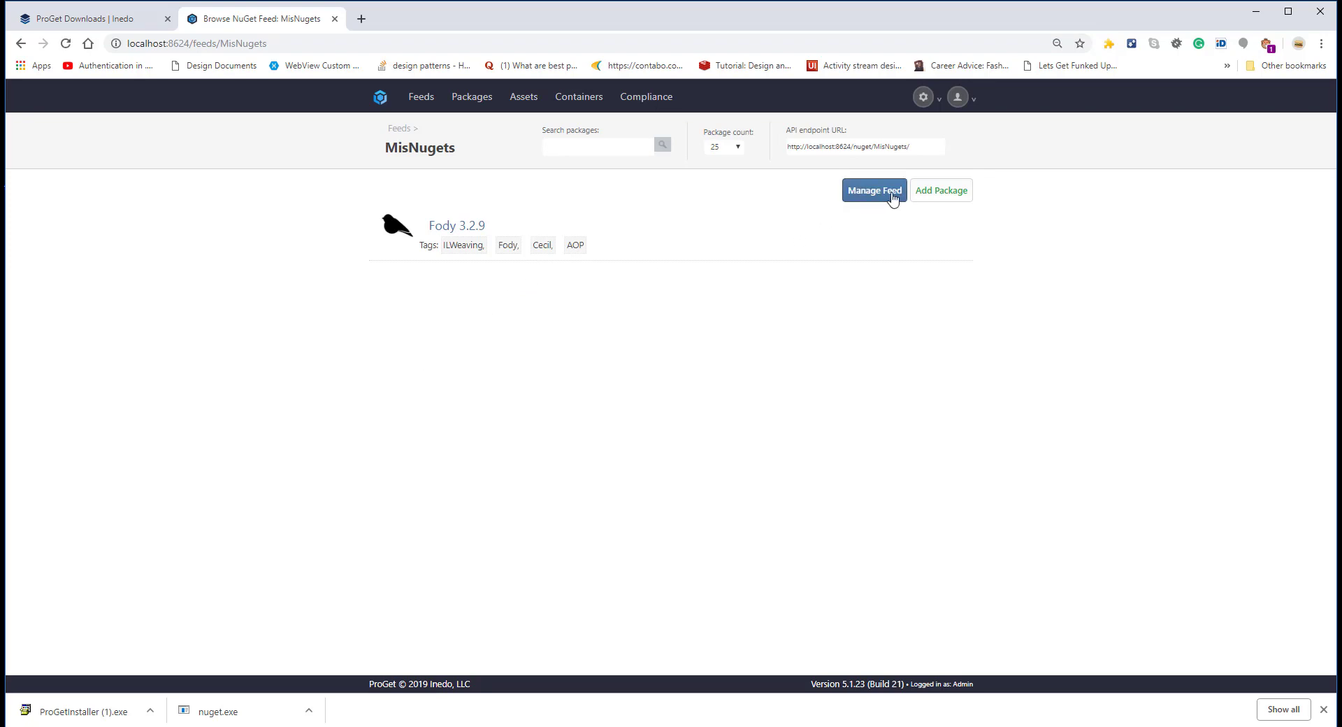
left_click(447, 225)
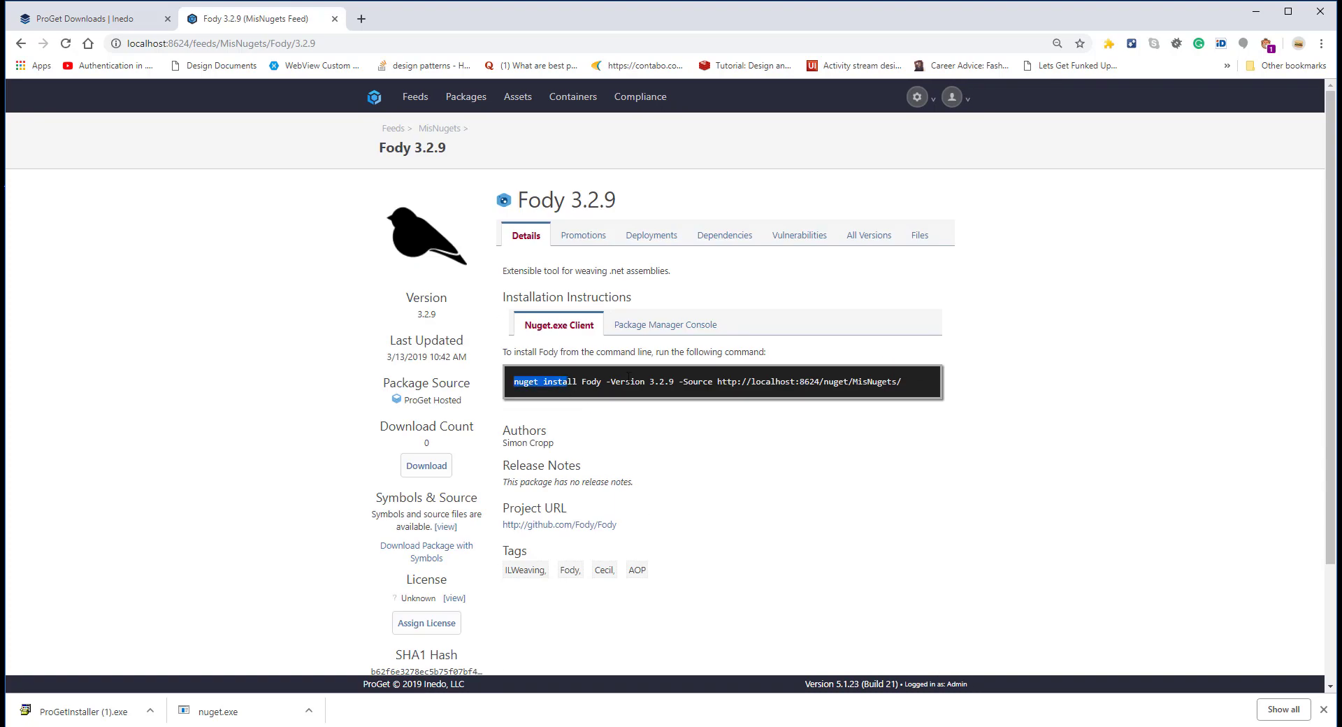
Review Fody 3.2.9's install command and its Promotions, Deployments and Dependencies tabs.
left_click_drag(515, 381, 908, 381)
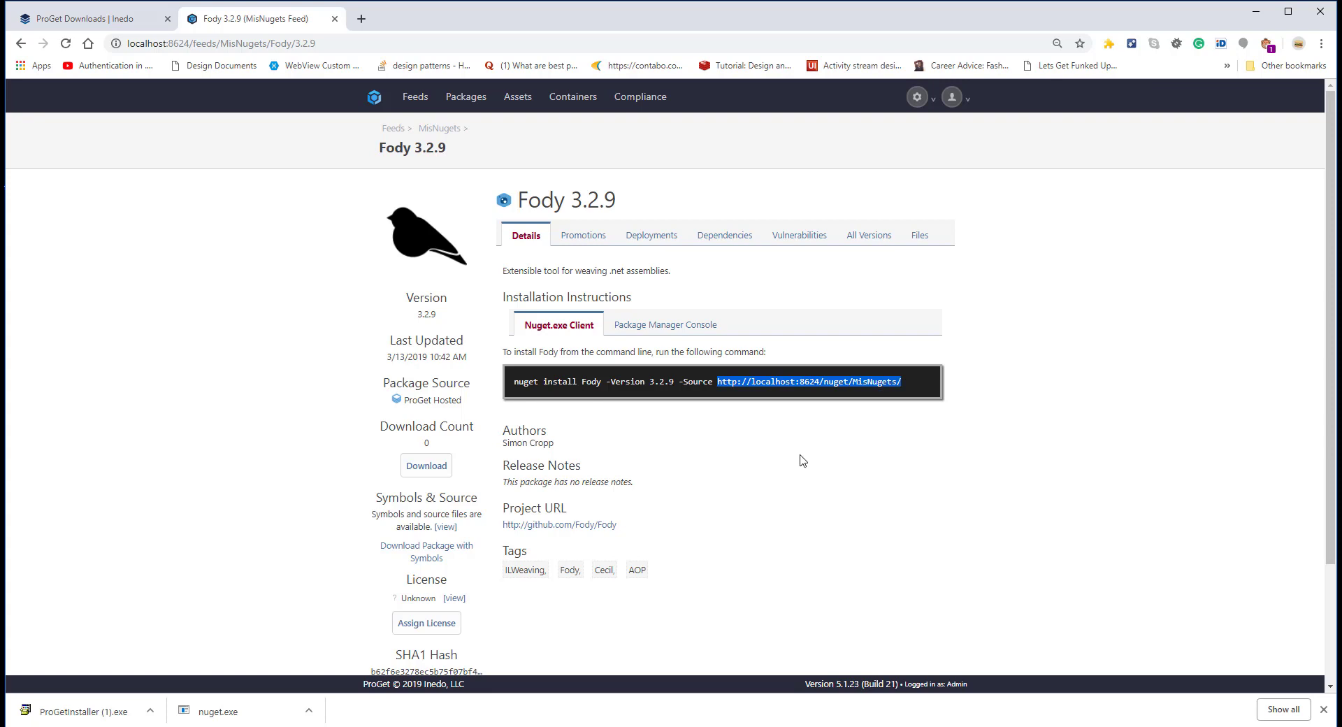
left_click(583, 239)
left_click(675, 238)
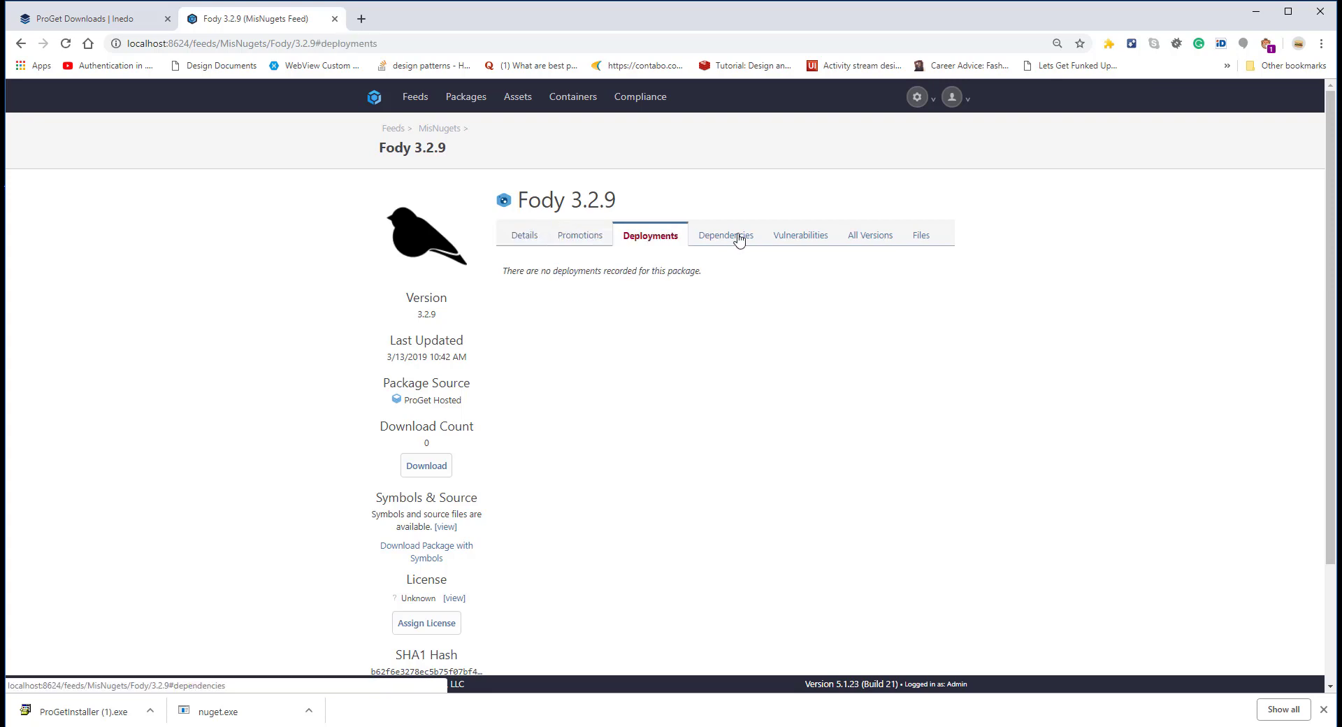
left_click(739, 239)
scroll(657, 385, "down", 3)
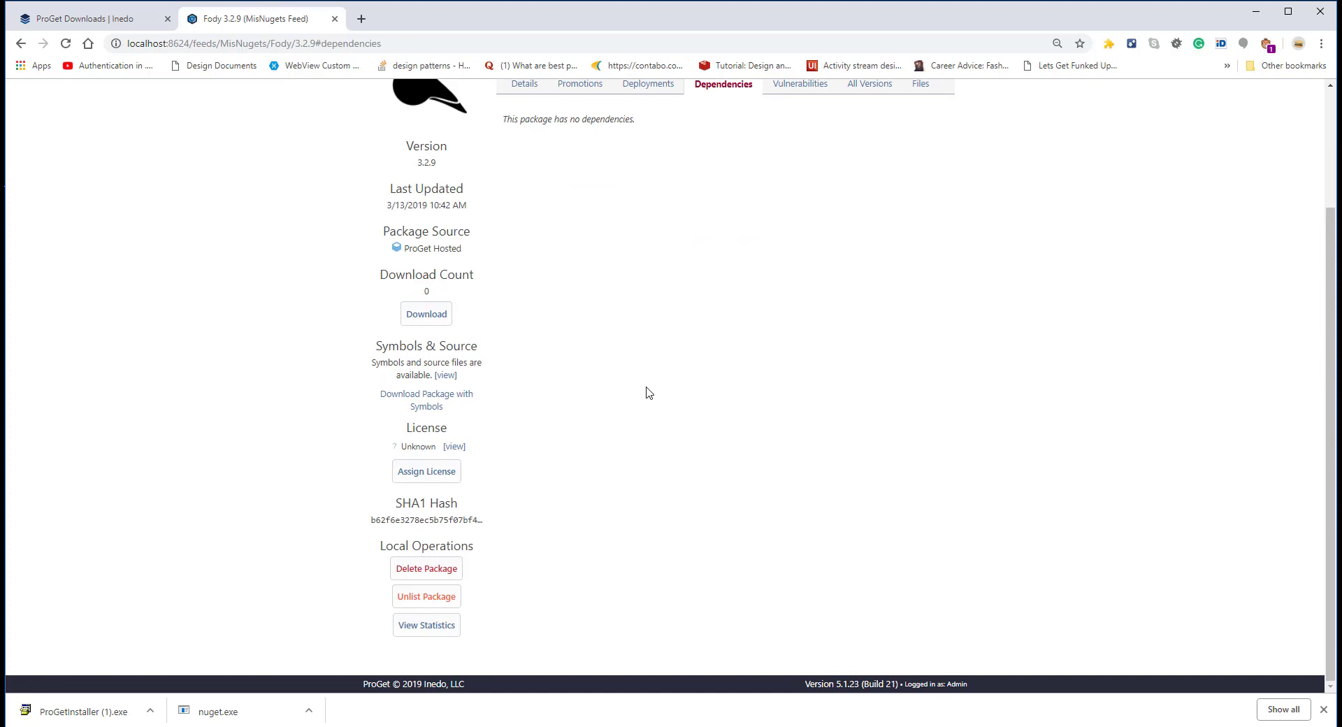
scroll(649, 392, "up", 3)
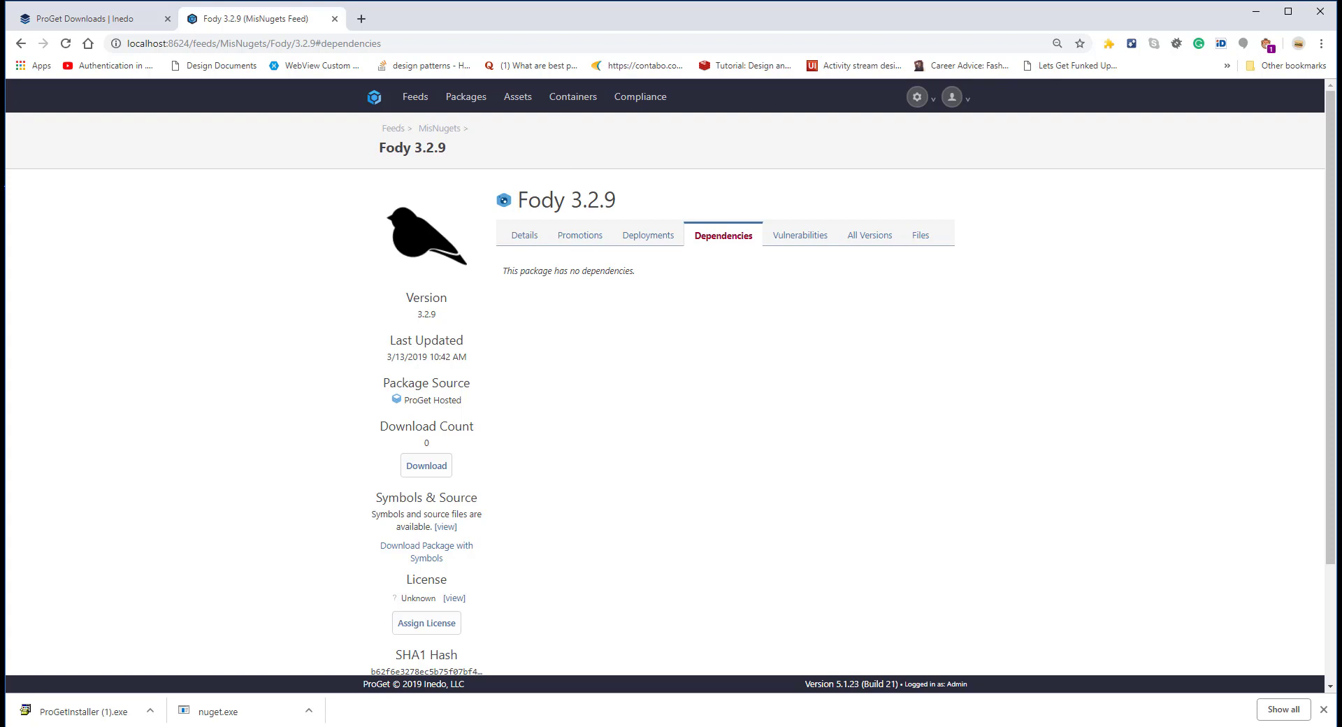
Open fody.3.2.9.nupkg from the desktop in NuGet Package Explorer and choose File > Publish.
key("super+d")
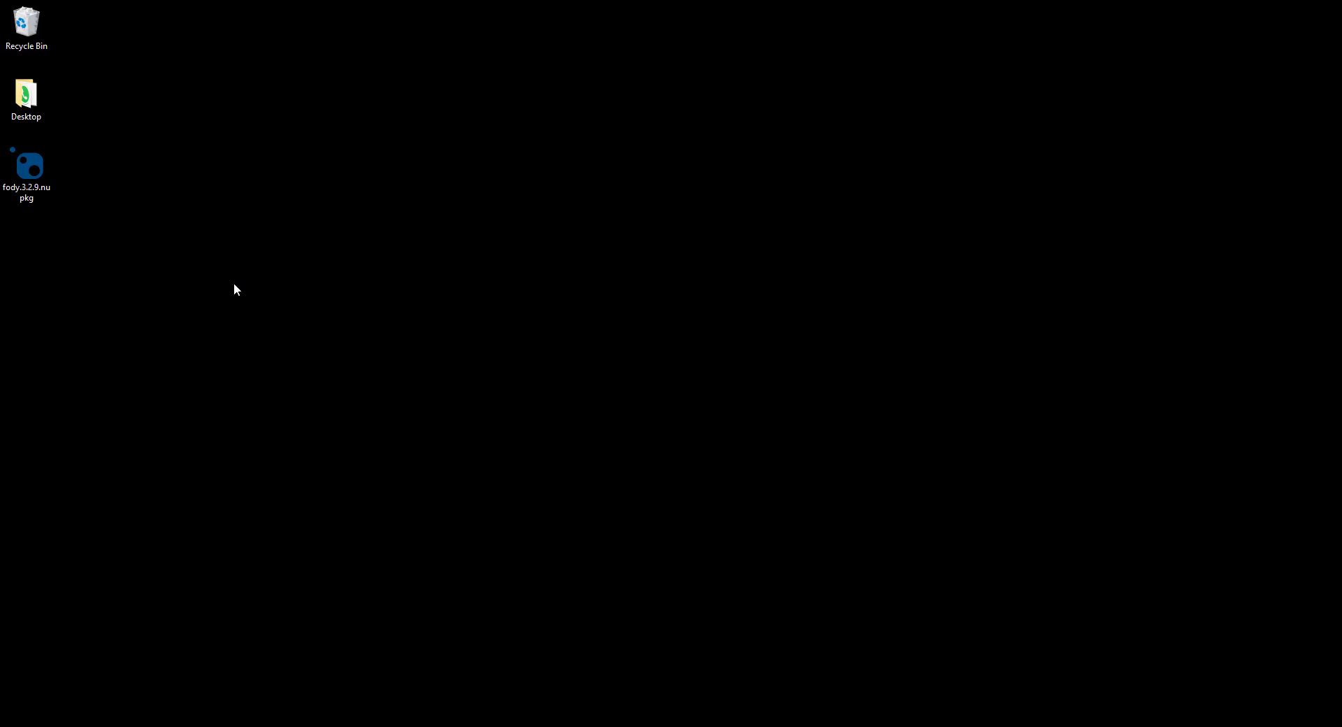
double_click(19, 176)
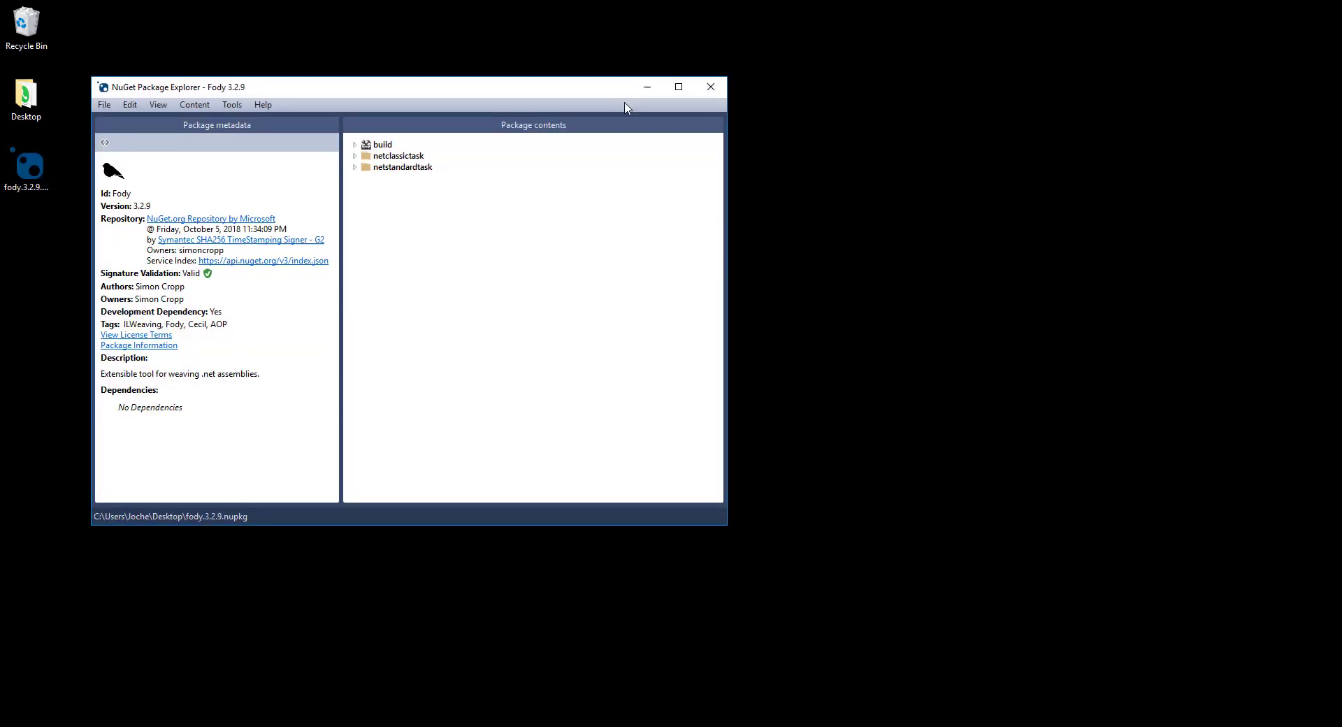
left_click(334, 116)
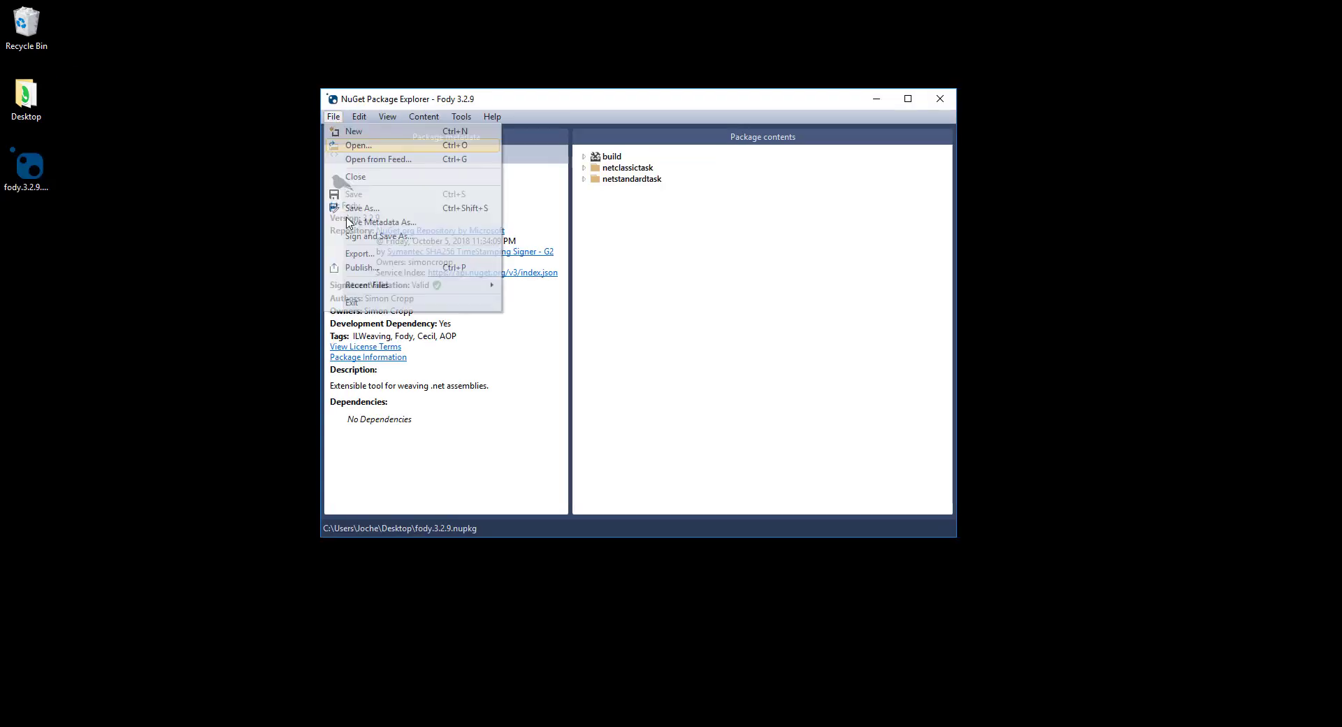
left_click(378, 269)
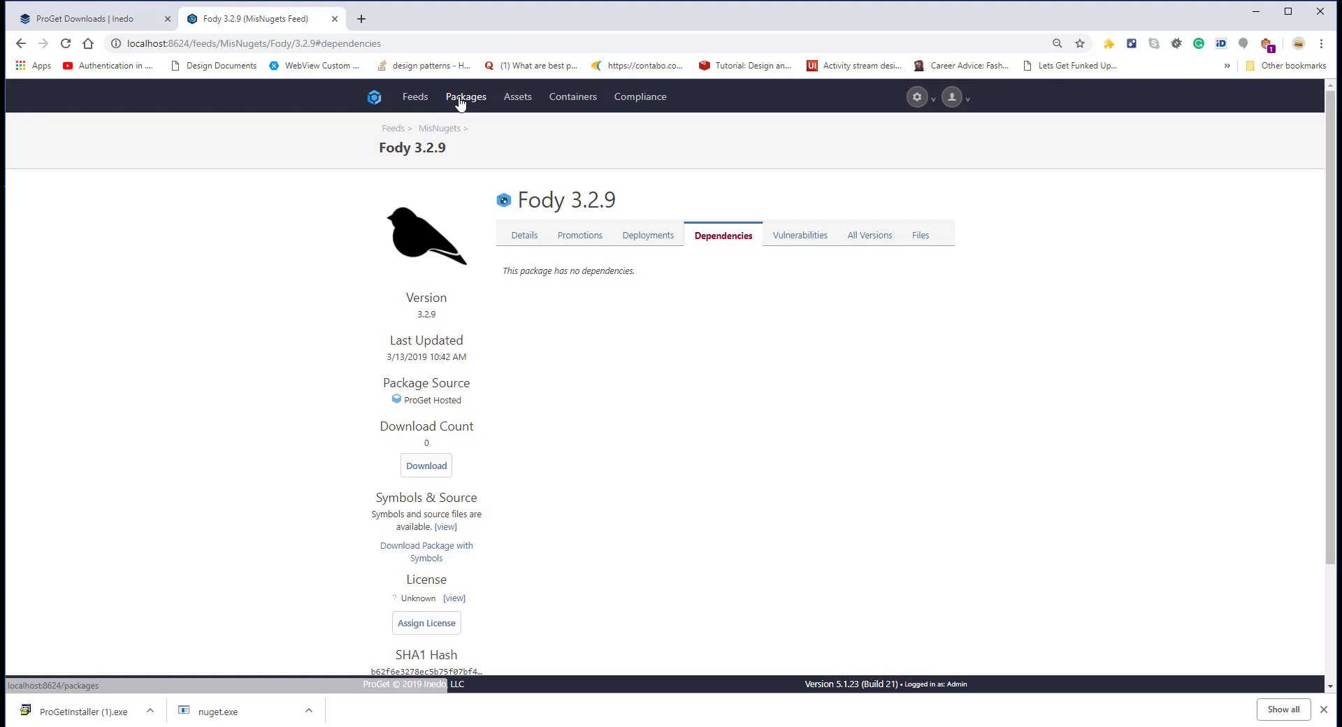
left_click(456, 100)
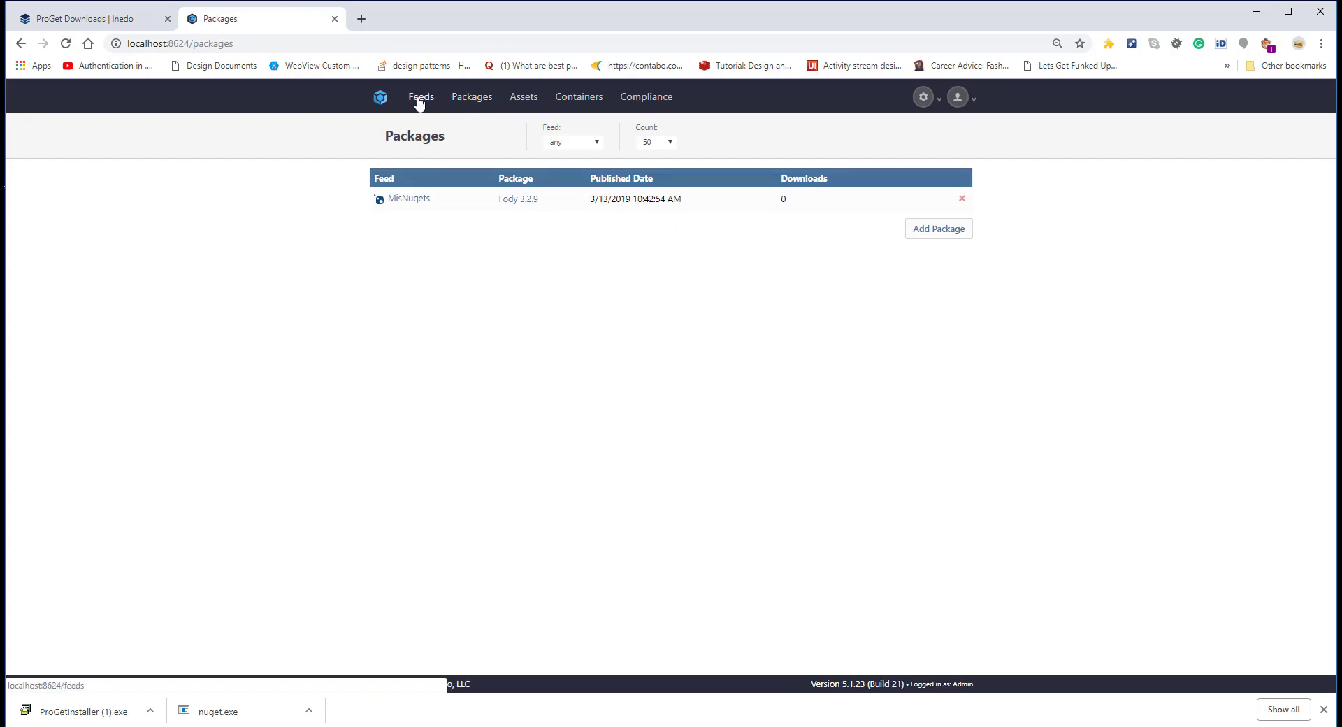
left_click(937, 229)
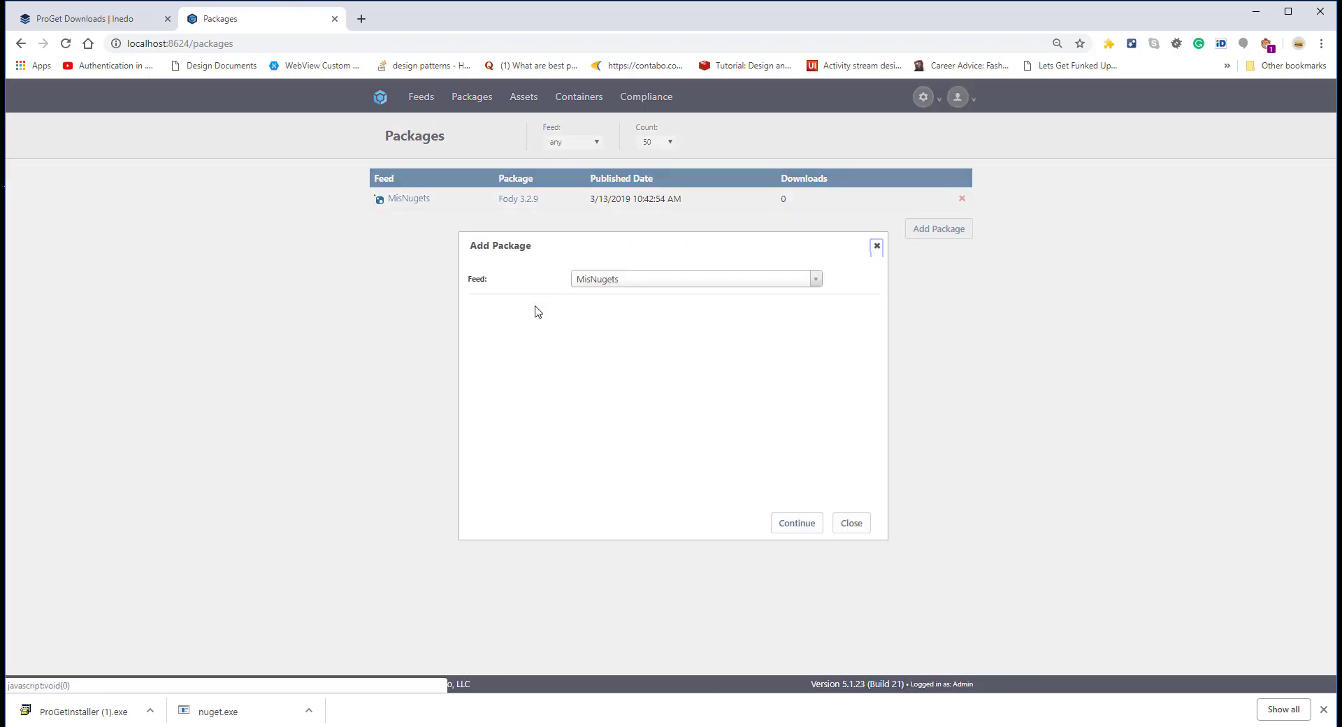
left_click(787, 524)
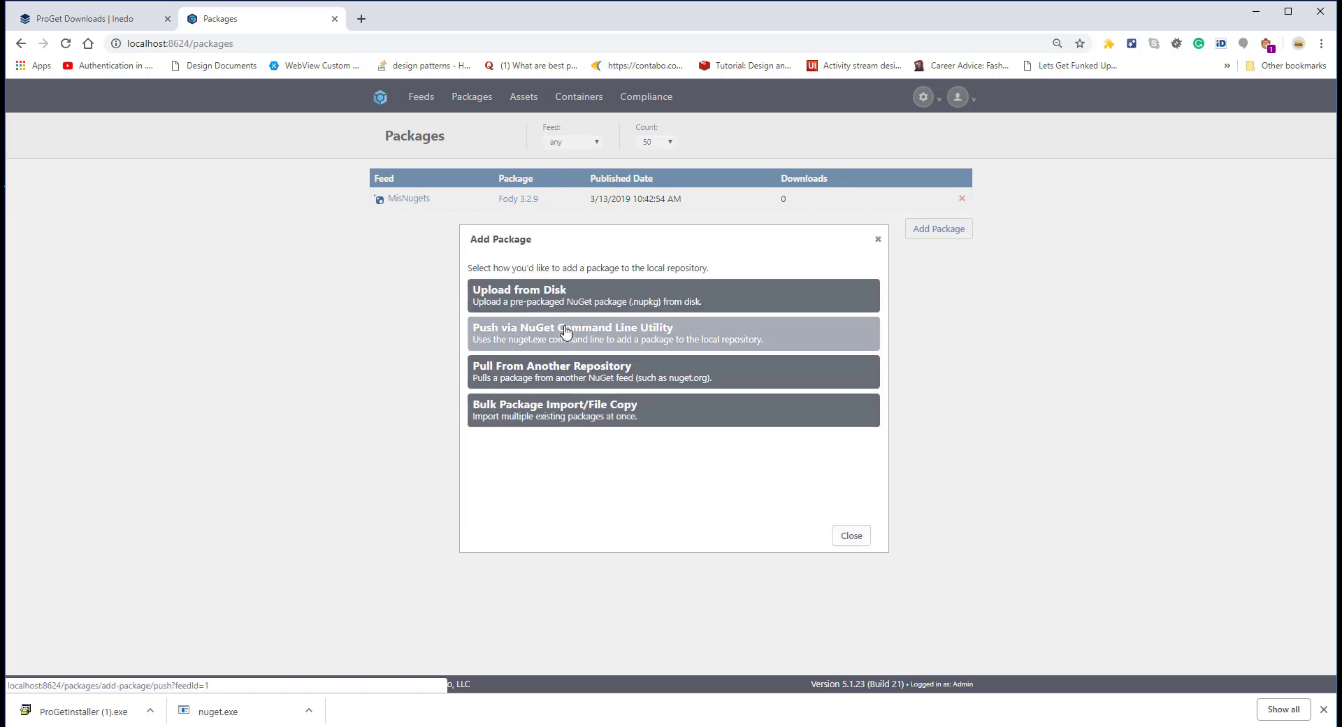
left_click(565, 339)
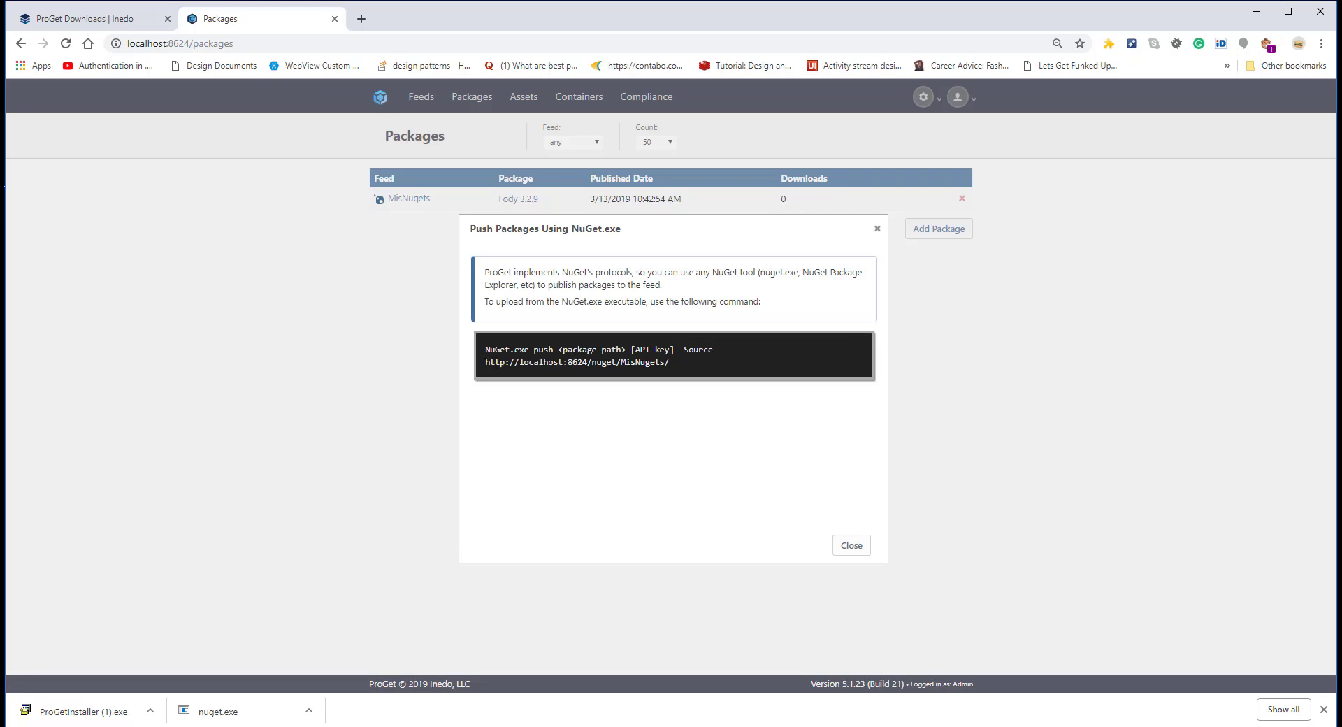
left_click_drag(485, 362, 690, 364)
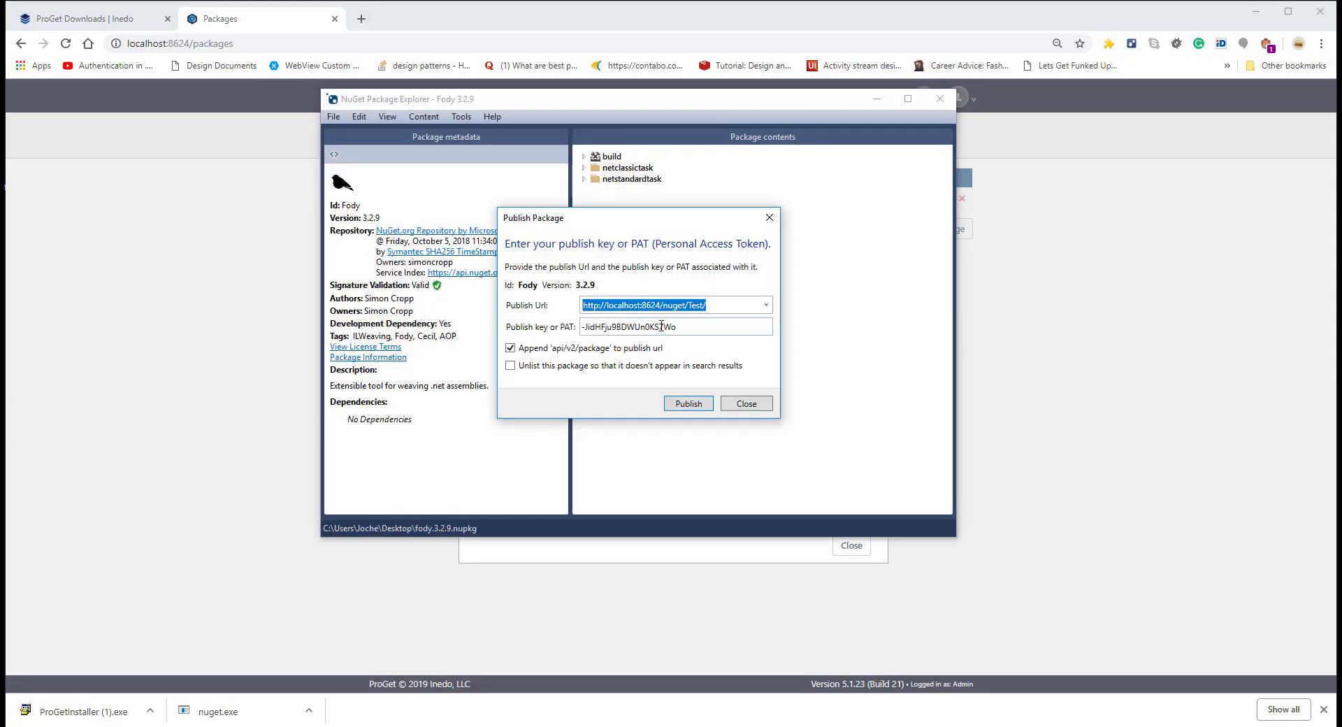
Paste the MisNugets feed URL as the Publish Url and turn off appending api/v2/package.
type("http://localhost:8624/nuget/MisNugets/")
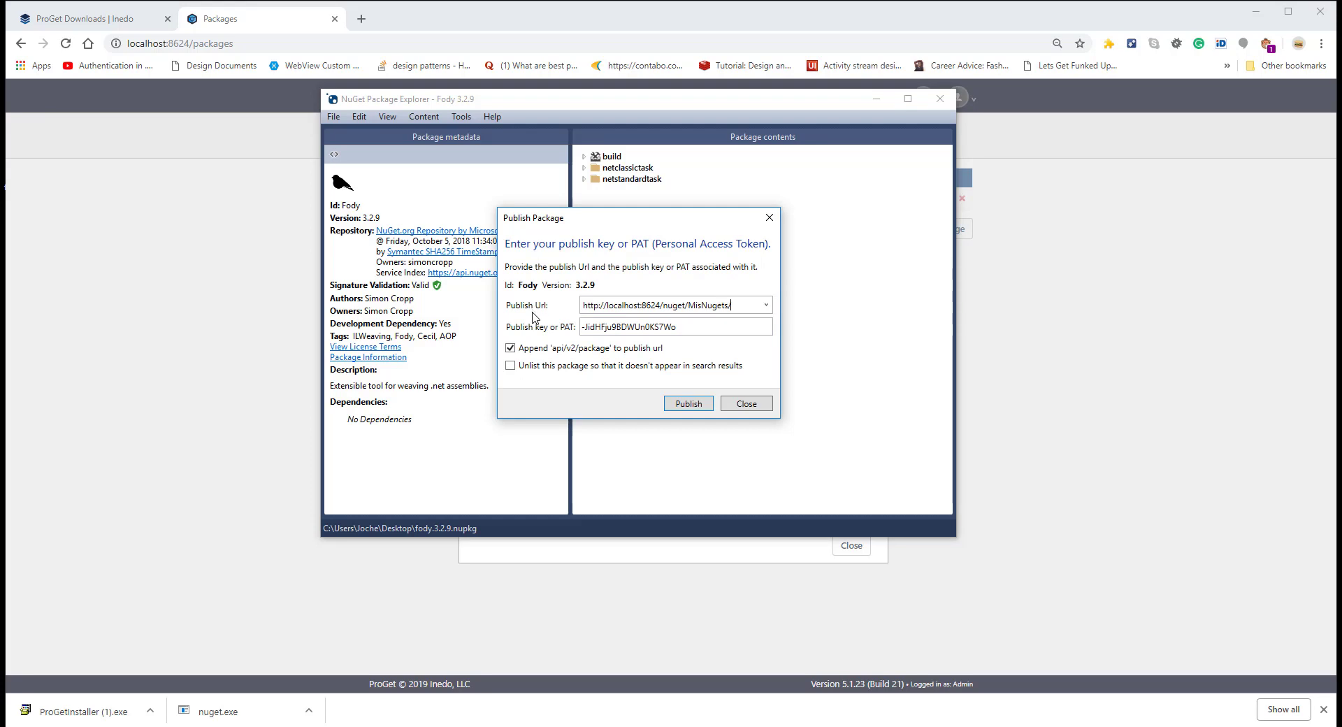
left_click(511, 349)
left_click(242, 488)
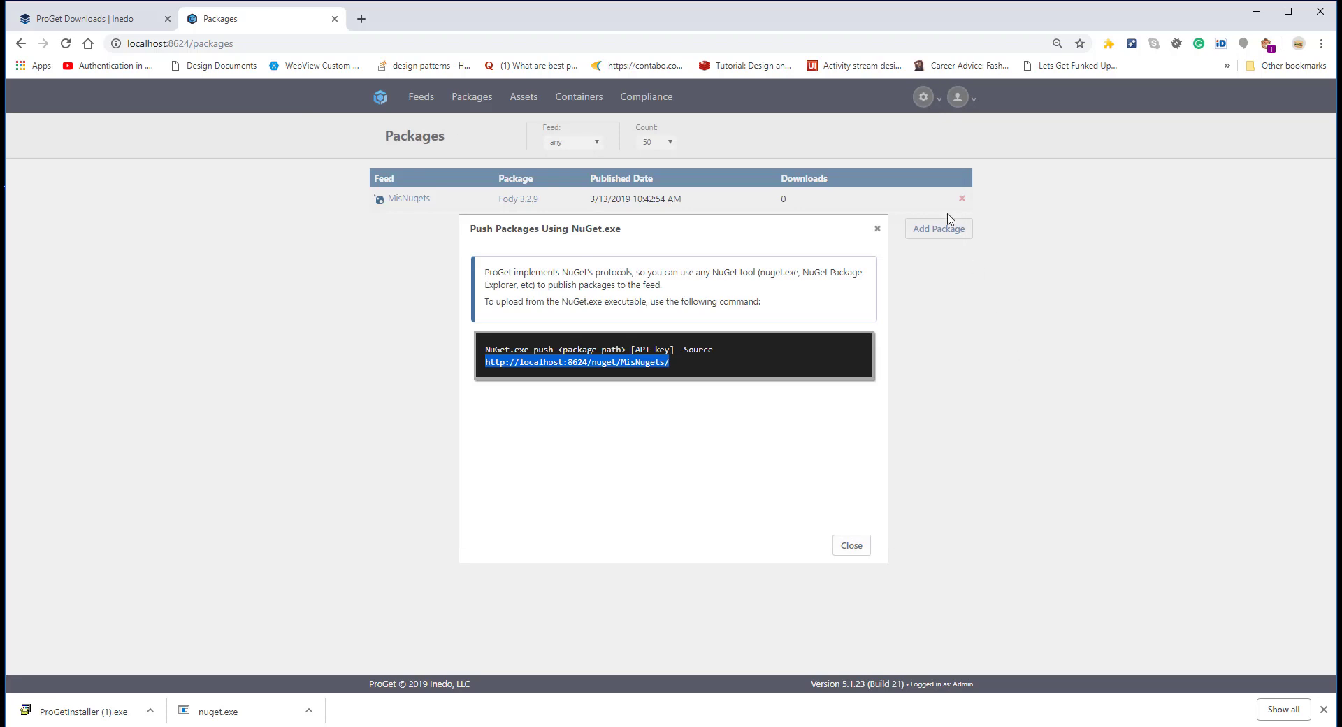
Select the Demo Api Key on ProGet's Administration > API Keys page.
left_click(852, 545)
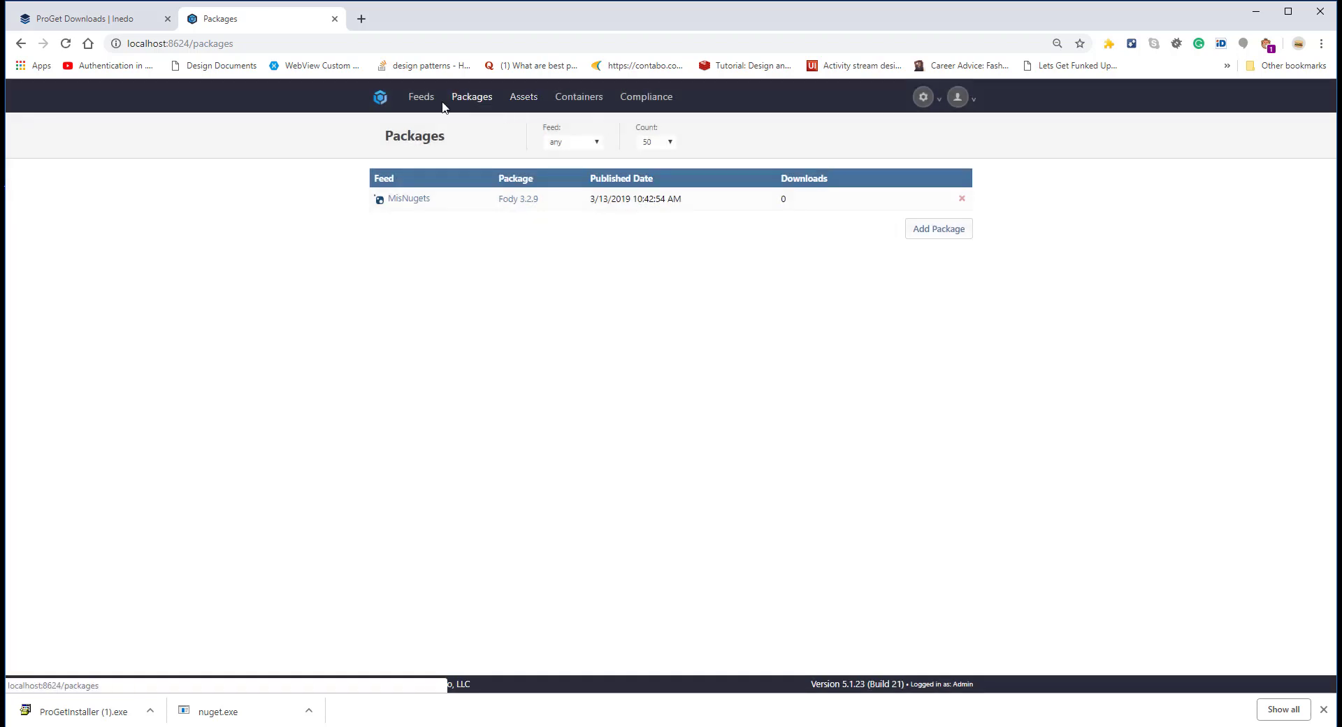
left_click(923, 97)
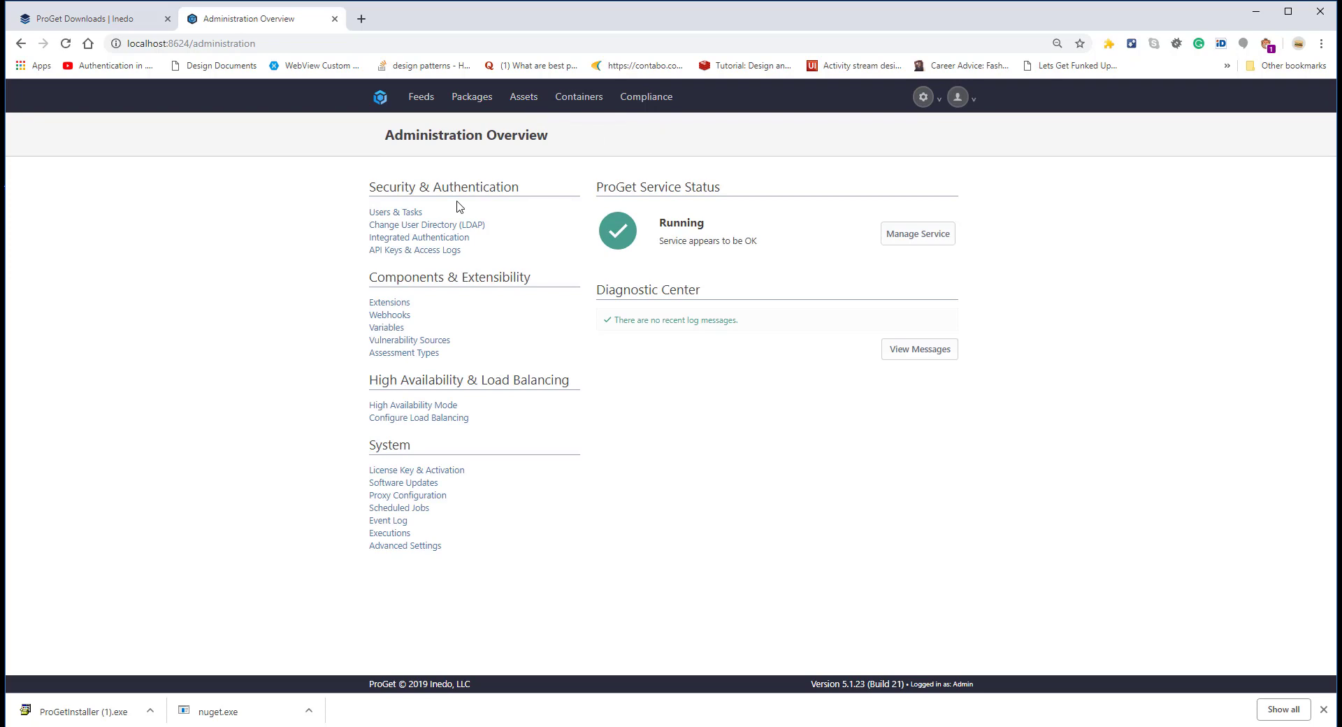
left_click(406, 253)
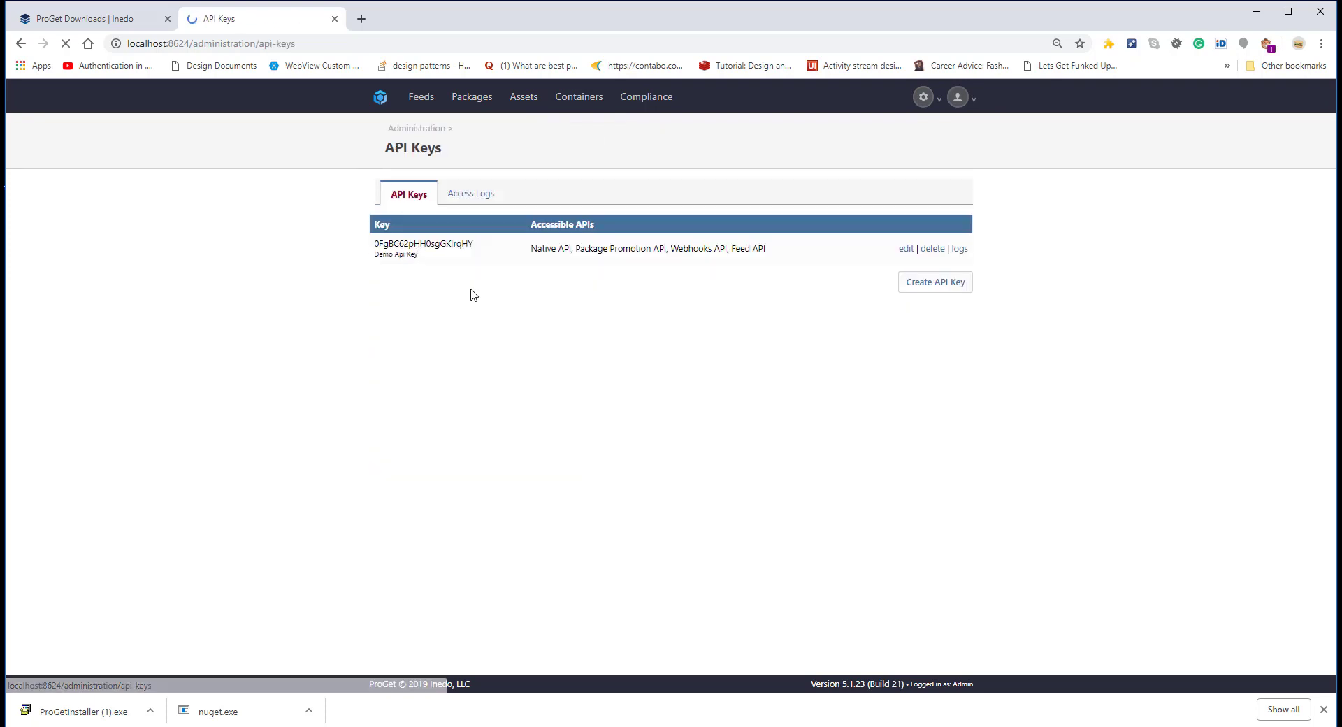
double_click(386, 245)
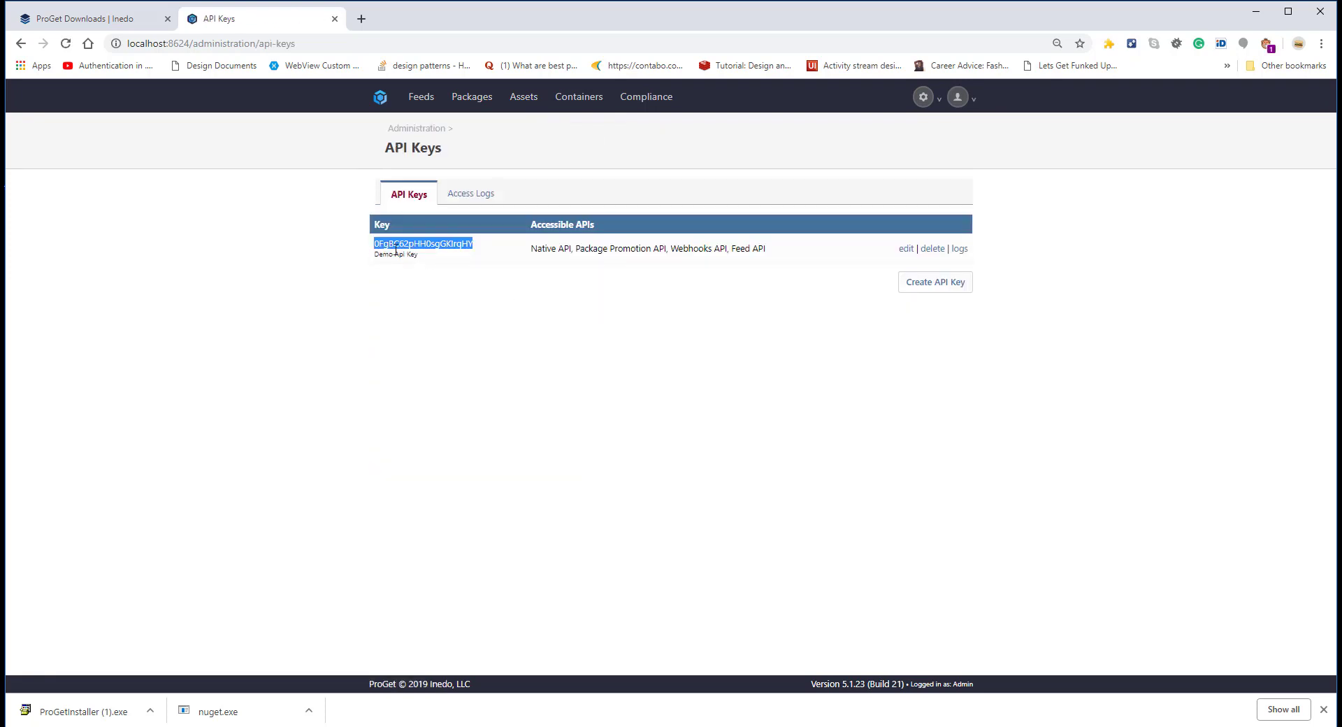
Paste the Demo Api Key into the publish key field and minimize NuGet Package Explorer.
key("alt+Tab")
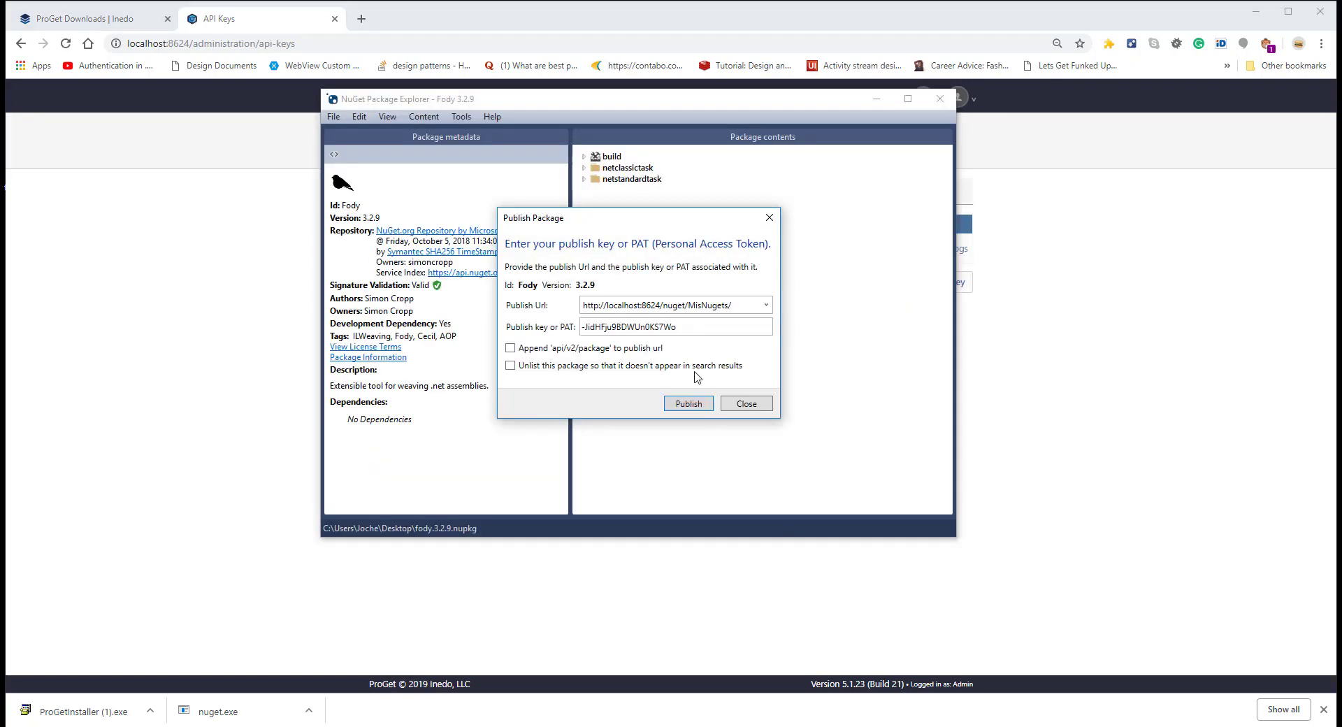
key("ctrl+v")
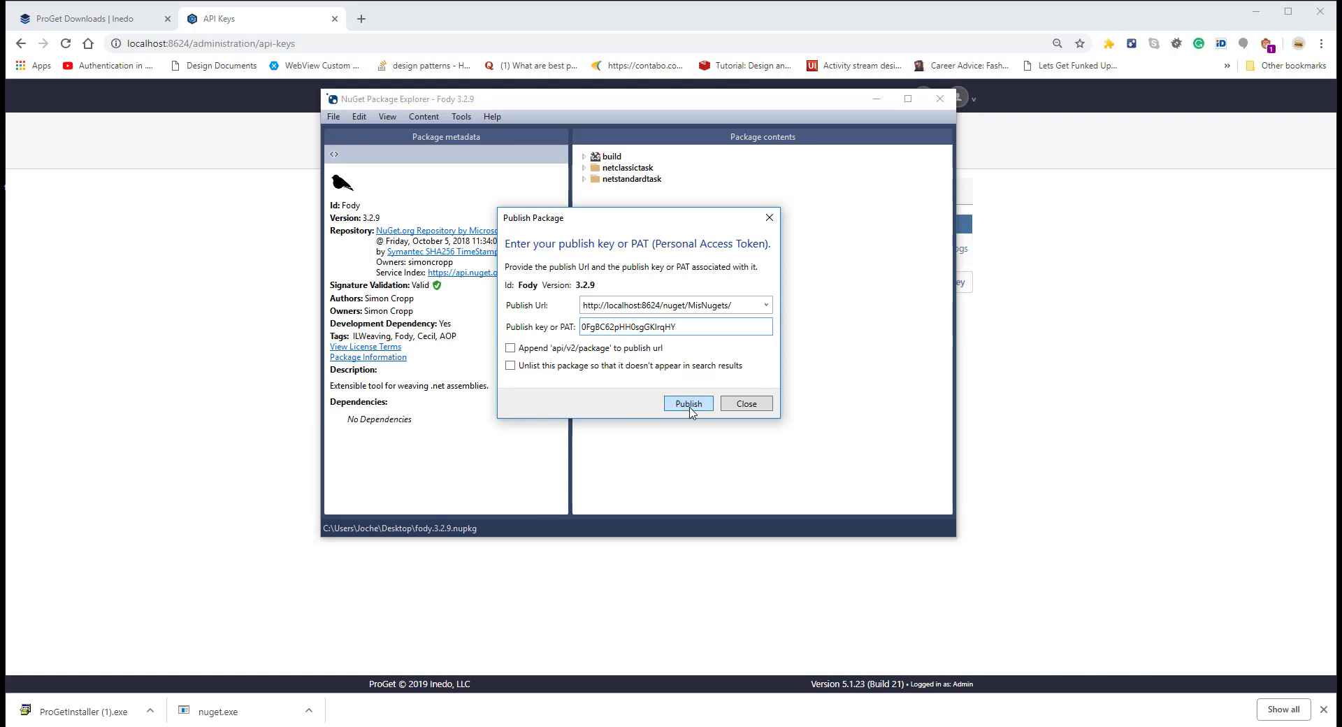
left_click(157, 327)
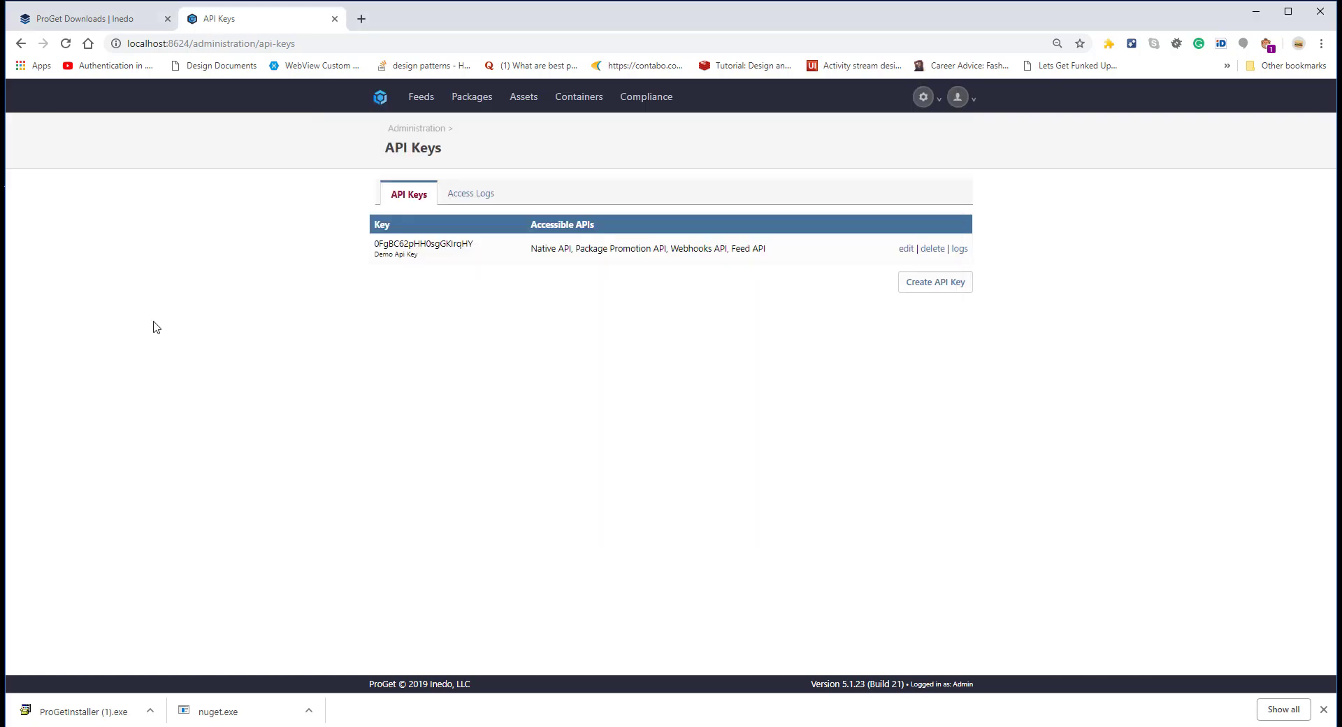
Delete Fody 3.2.9, including all its versions, from ProGet's packages list.
left_click(468, 98)
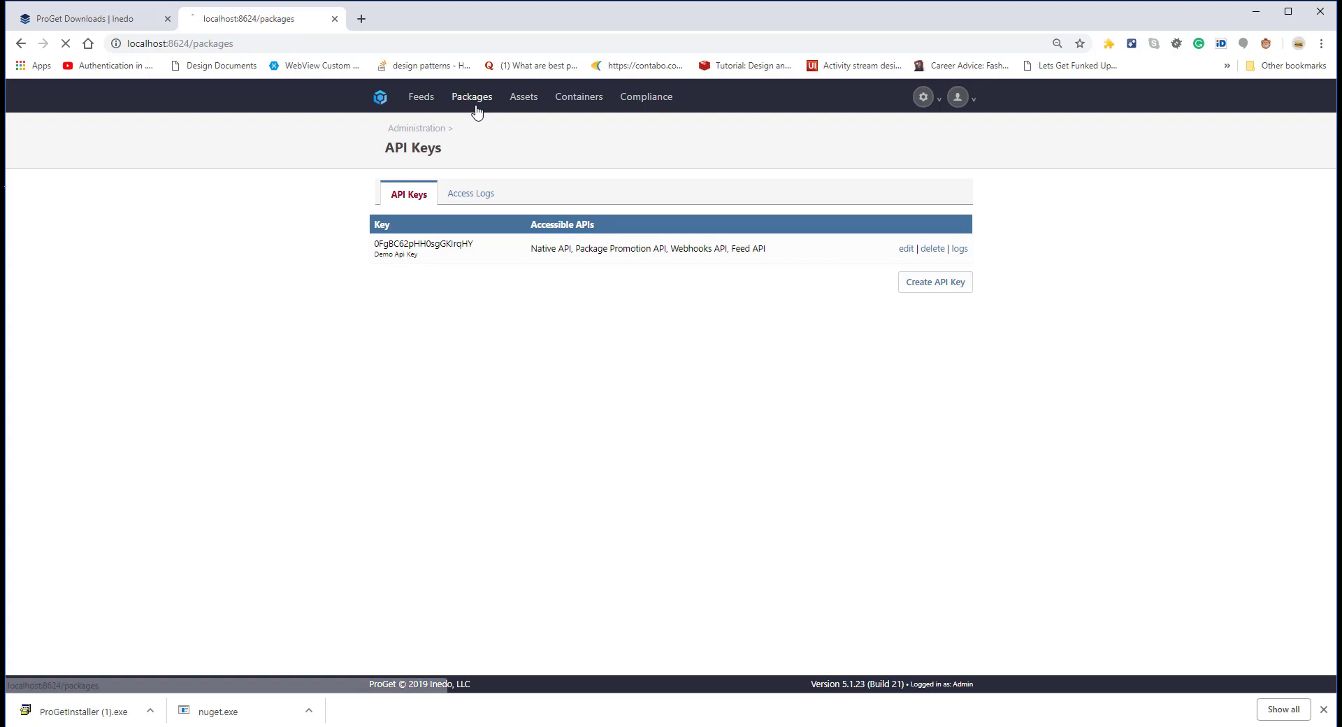
left_click(962, 199)
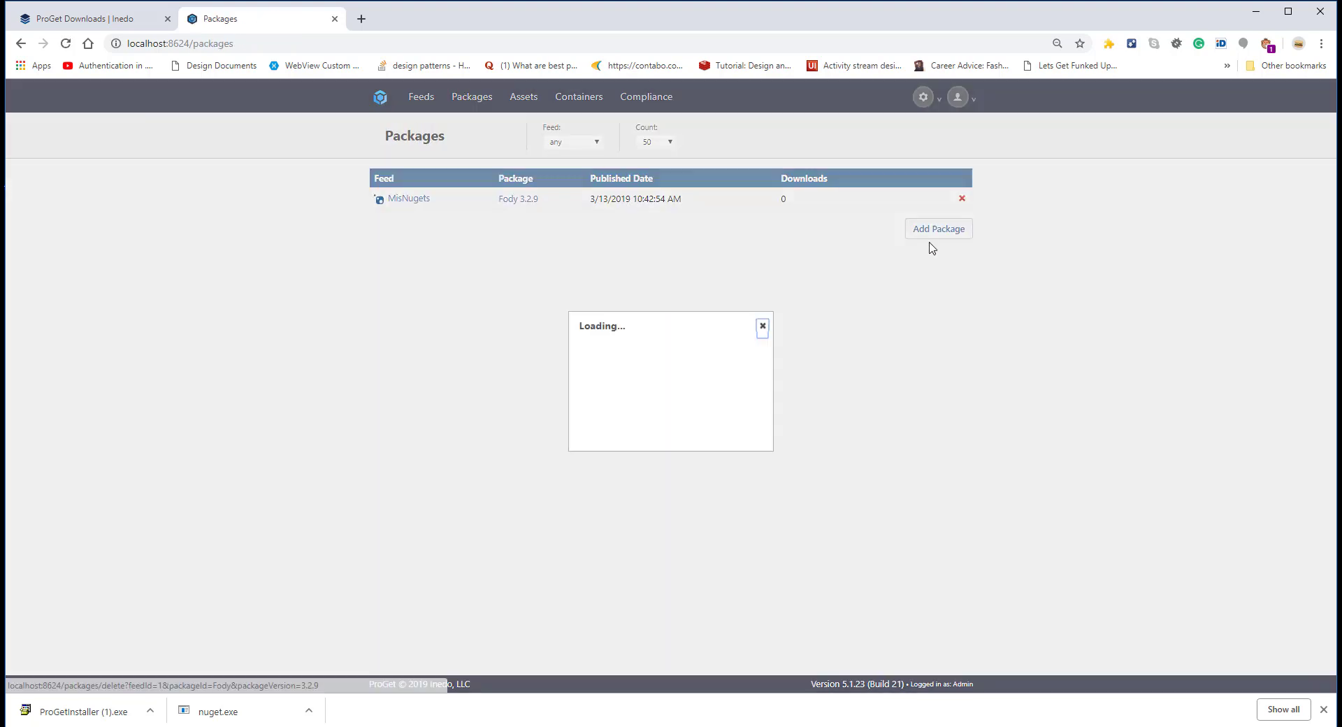
left_click(592, 394)
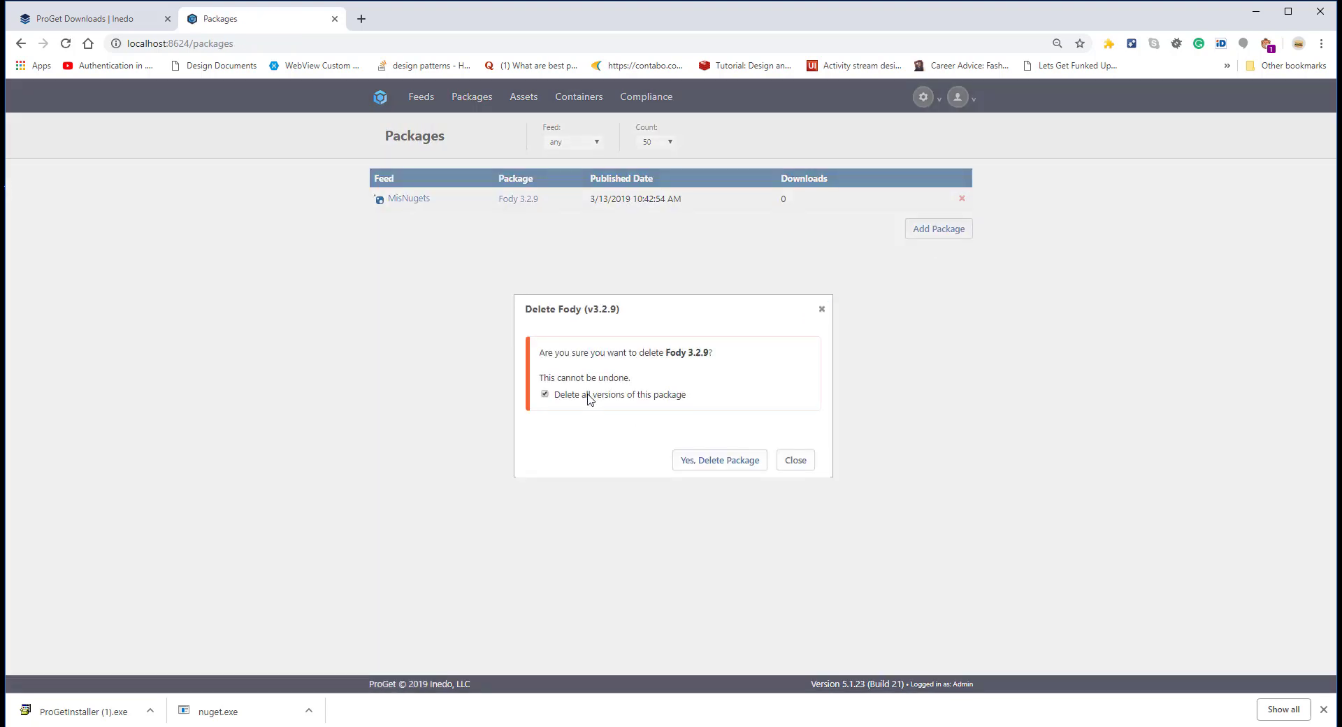
left_click(709, 462)
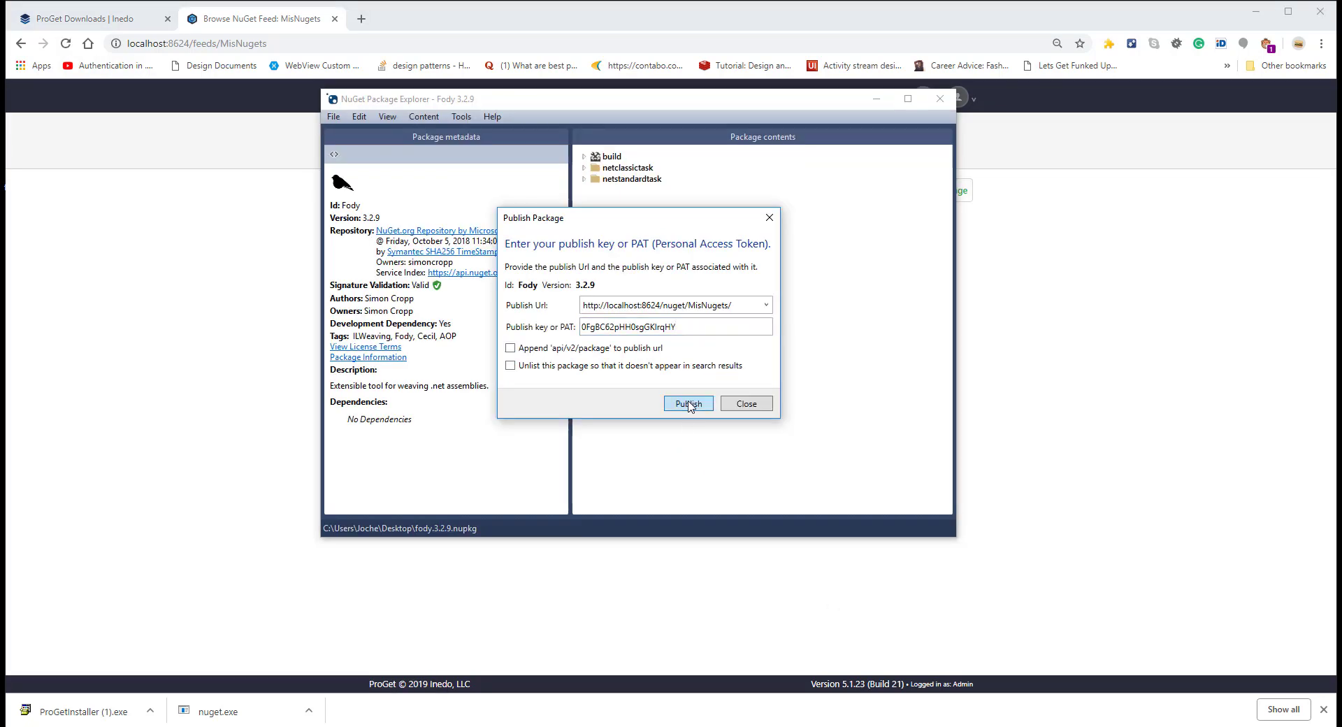
Publish Fody 3.2.9 to MisNugets, then close NuGet Package Explorer.
left_click(689, 404)
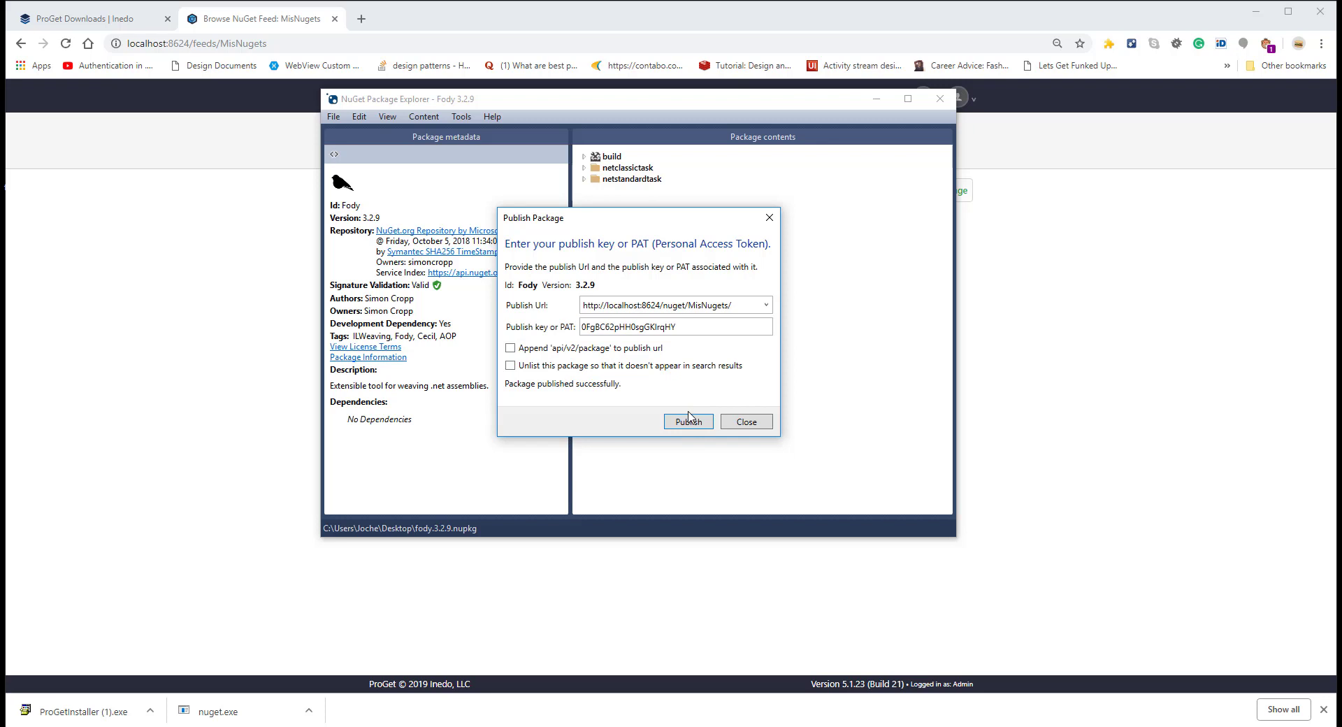
left_click(66, 44)
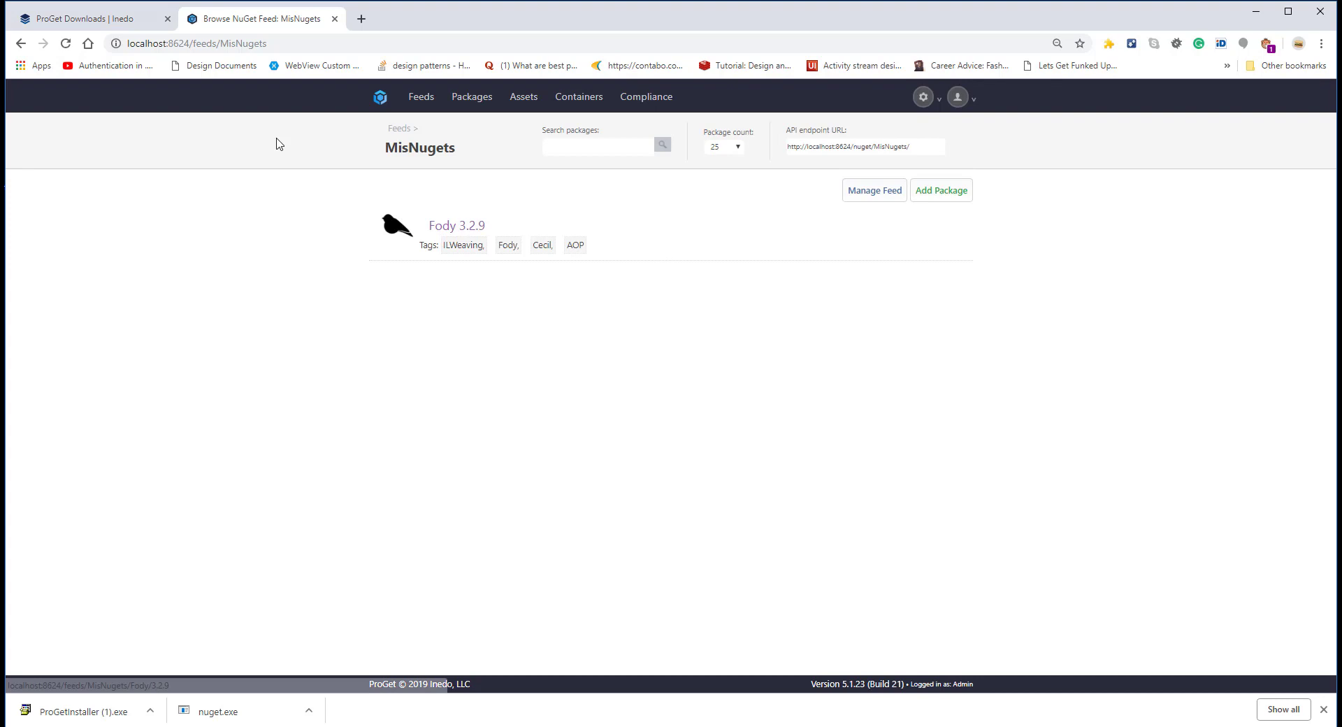
Delete Fody 3.2.9 with all its versions from ProGet again.
left_click(470, 98)
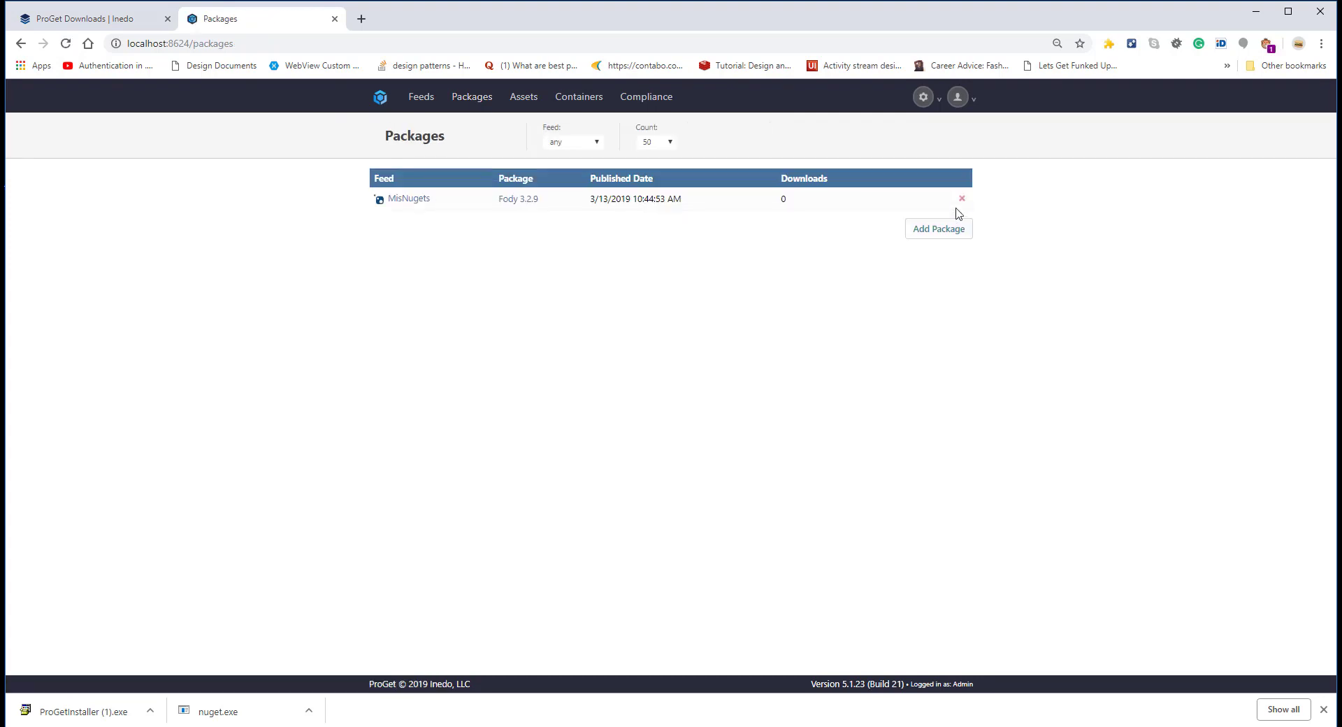
left_click(962, 199)
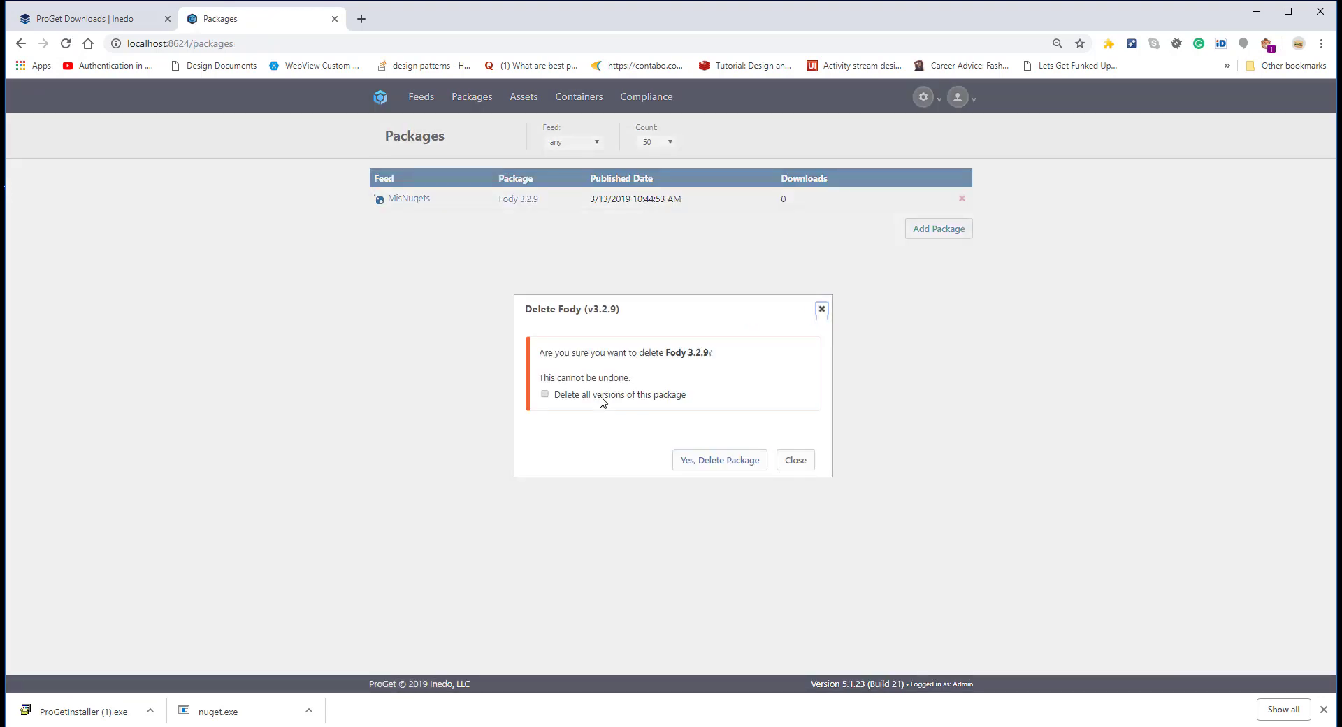
left_click(605, 404)
left_click(703, 467)
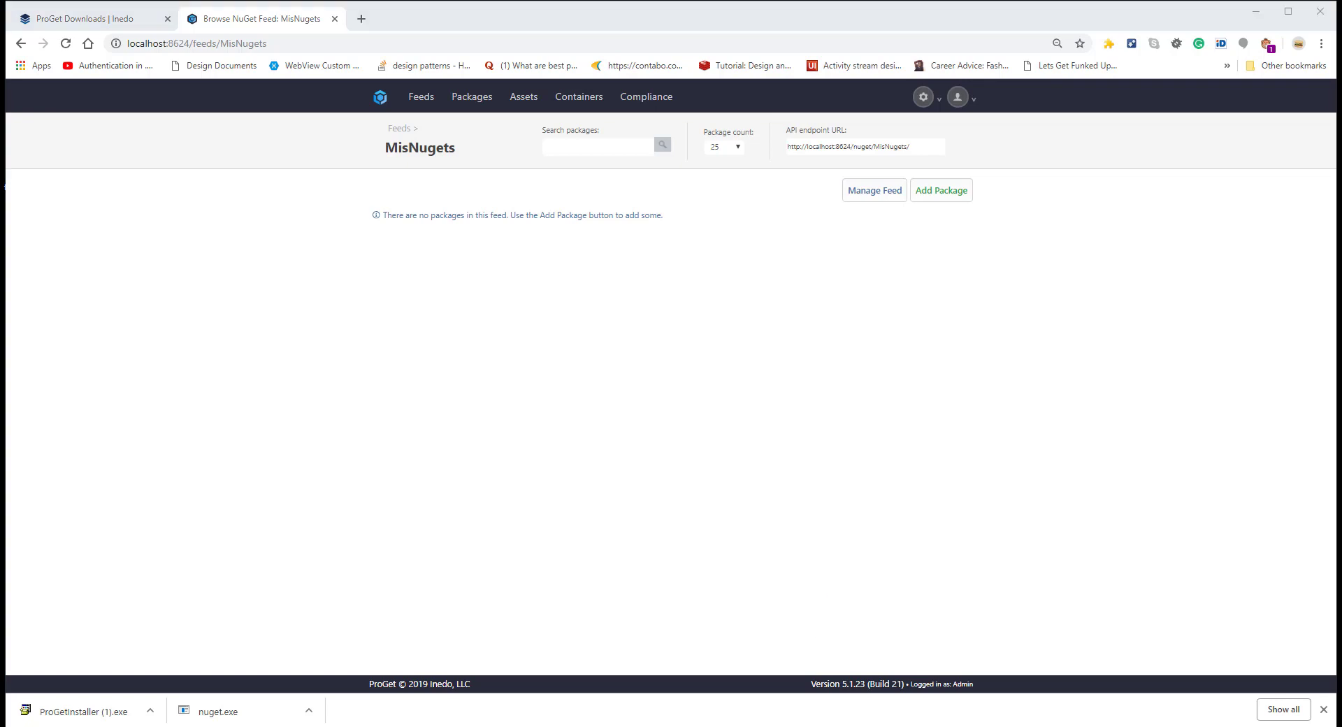
Remove Brevitas.AppFramework.Core.1.0.0.nupkg from the Notepad push command and return to ProGet's Packages page.
key("alt+Tab")
left_click(695, 267)
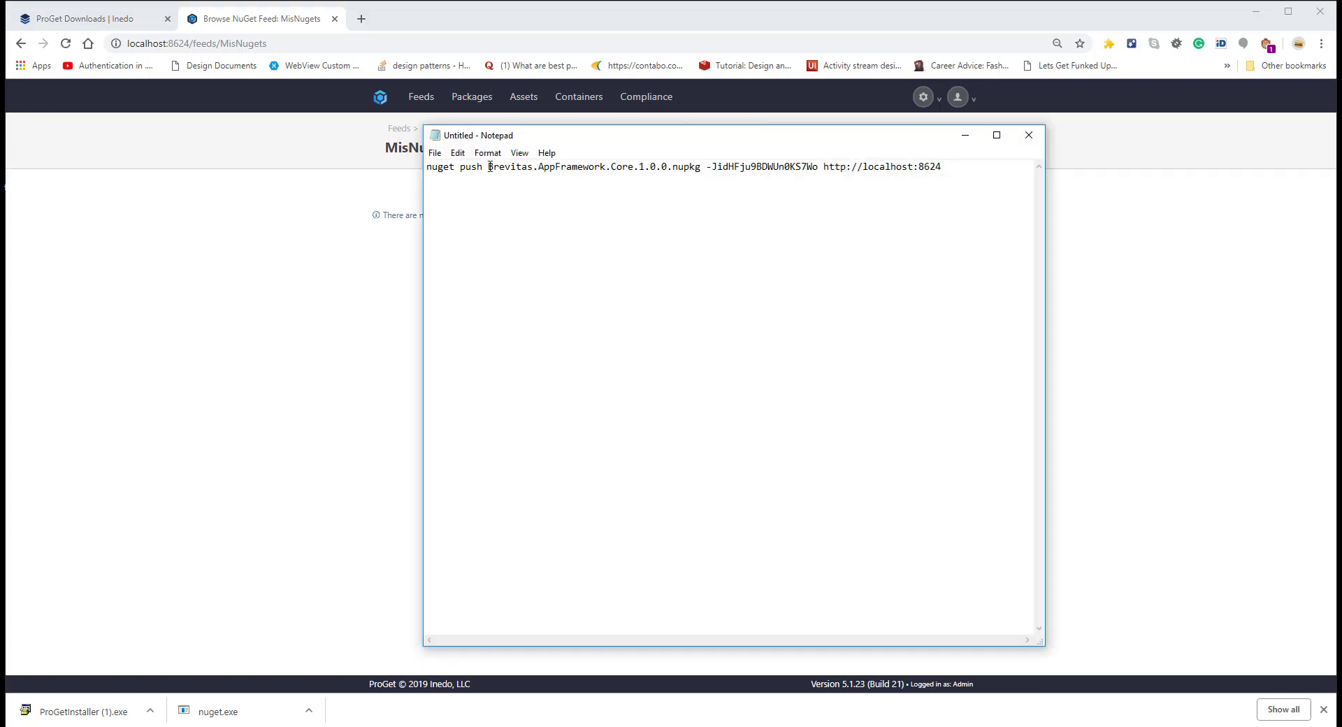
left_click_drag(490, 167, 702, 169)
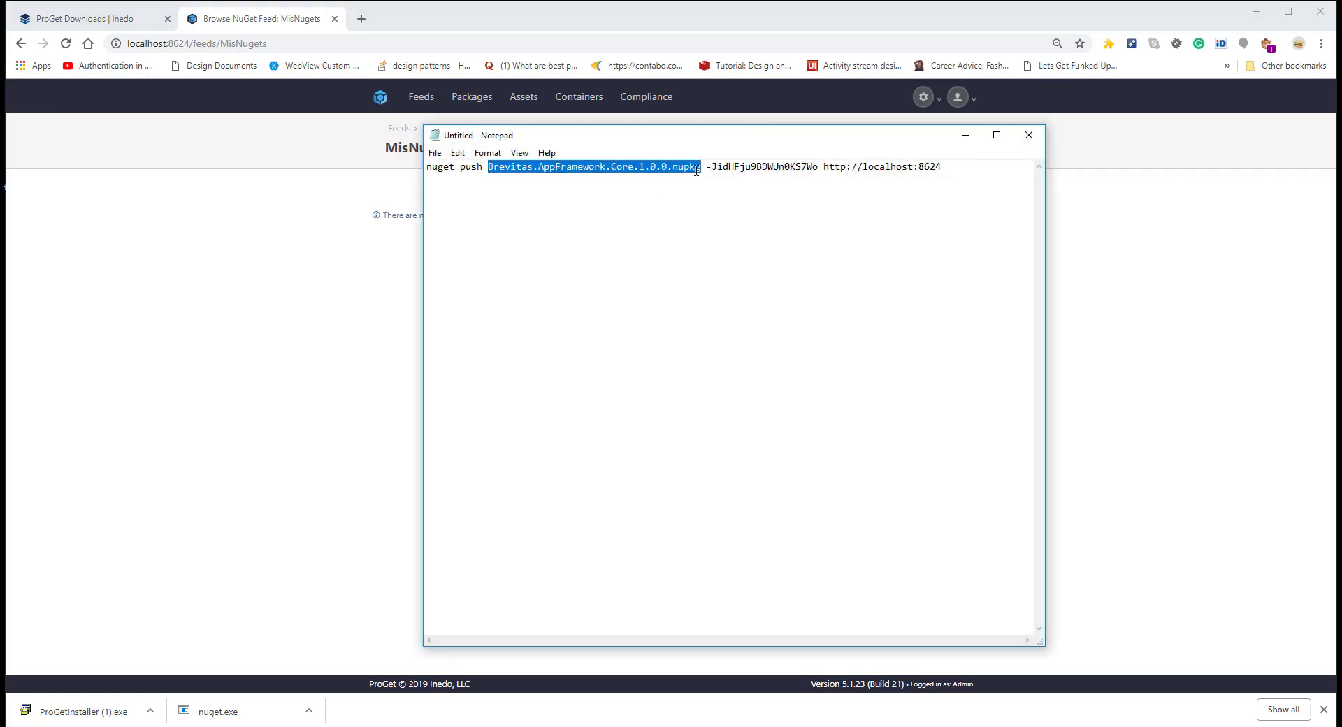
key("Delete")
left_click(279, 422)
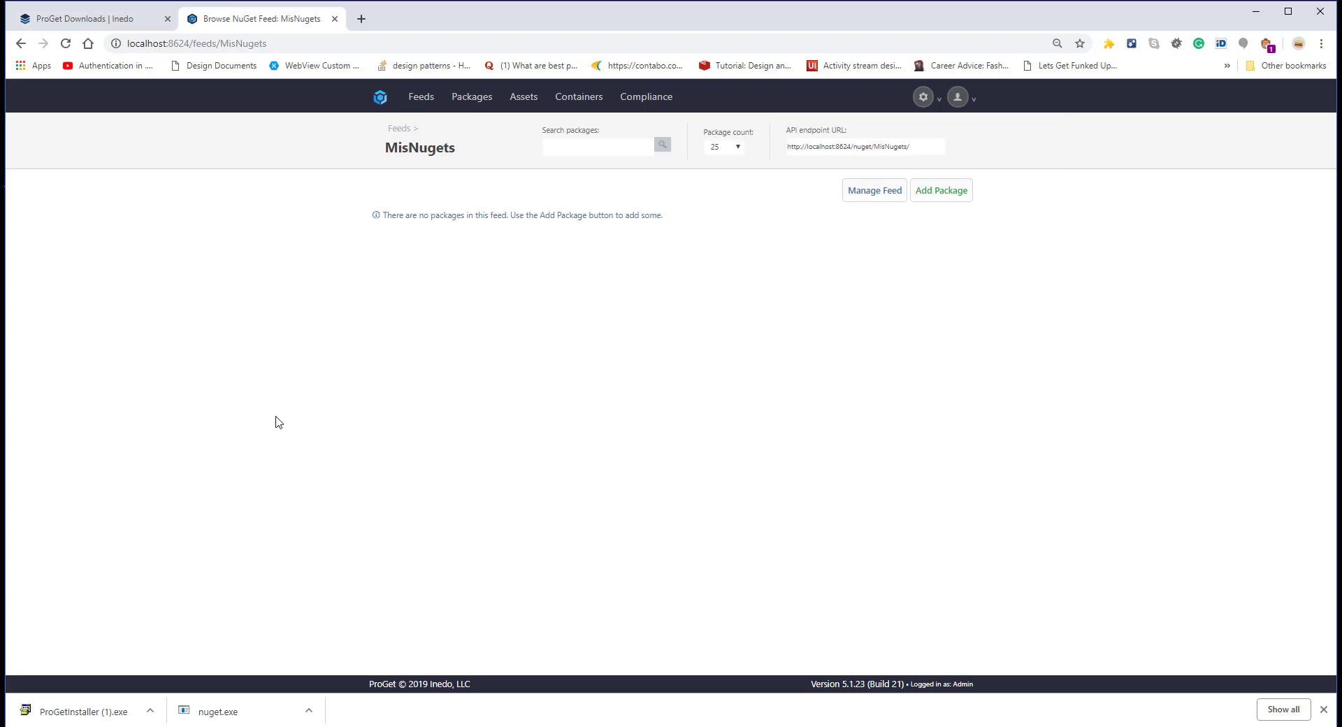
left_click(467, 98)
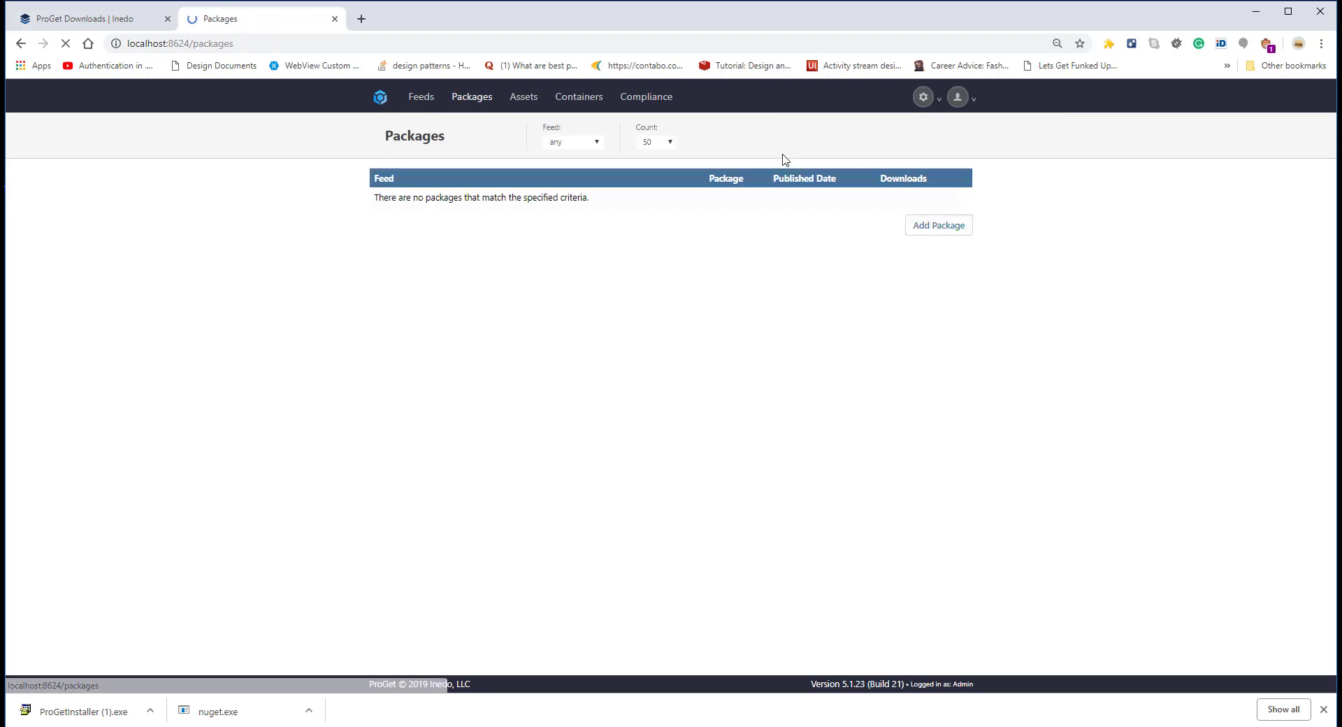
Copy ProGet's NuGet.exe push command for the MisNugets feed and switch to Notepad.
left_click(937, 225)
left_click(676, 280)
left_click(692, 314)
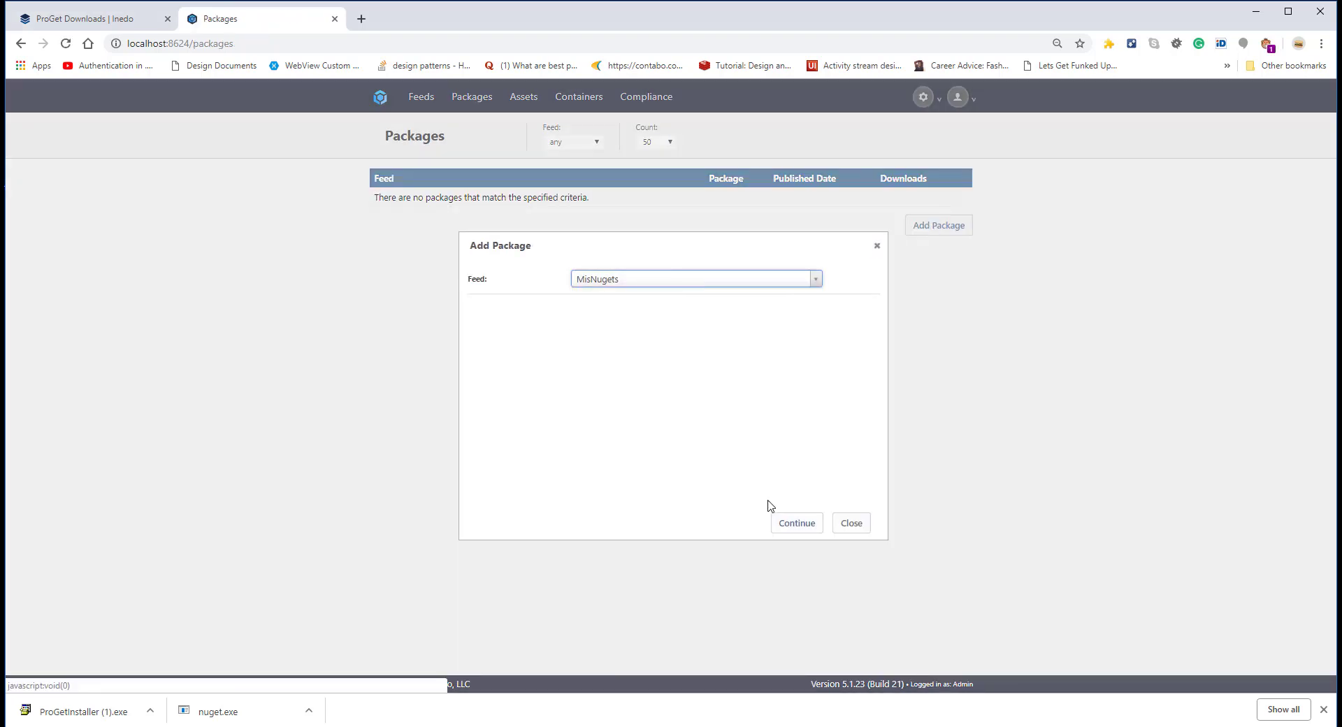
left_click(791, 522)
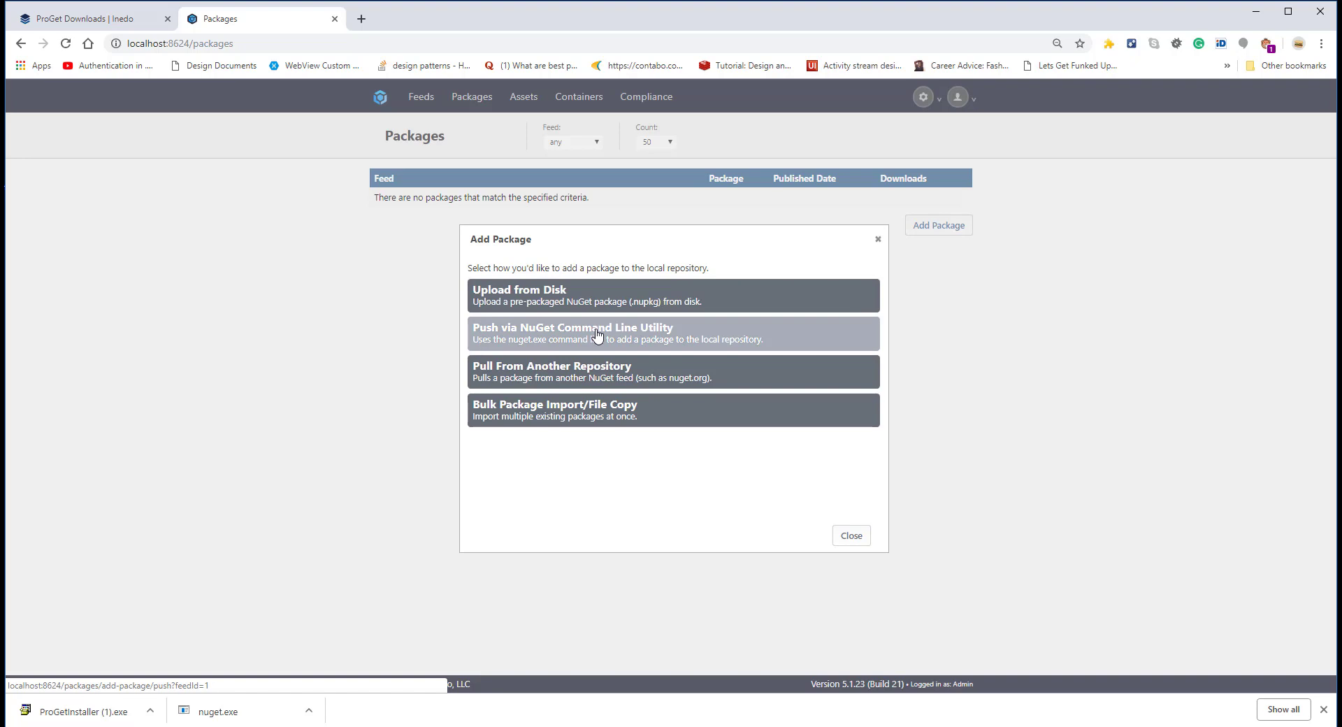
left_click(609, 334)
left_click_drag(670, 362, 449, 348)
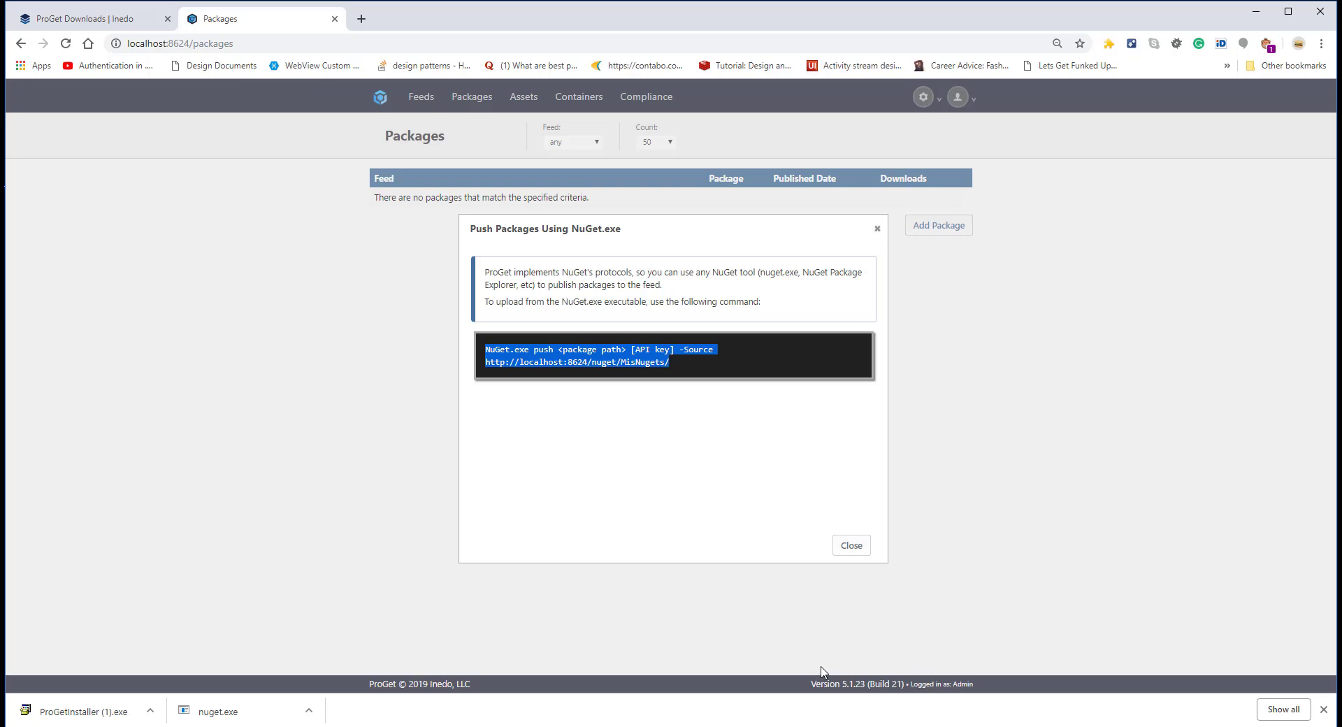
left_click(631, 723)
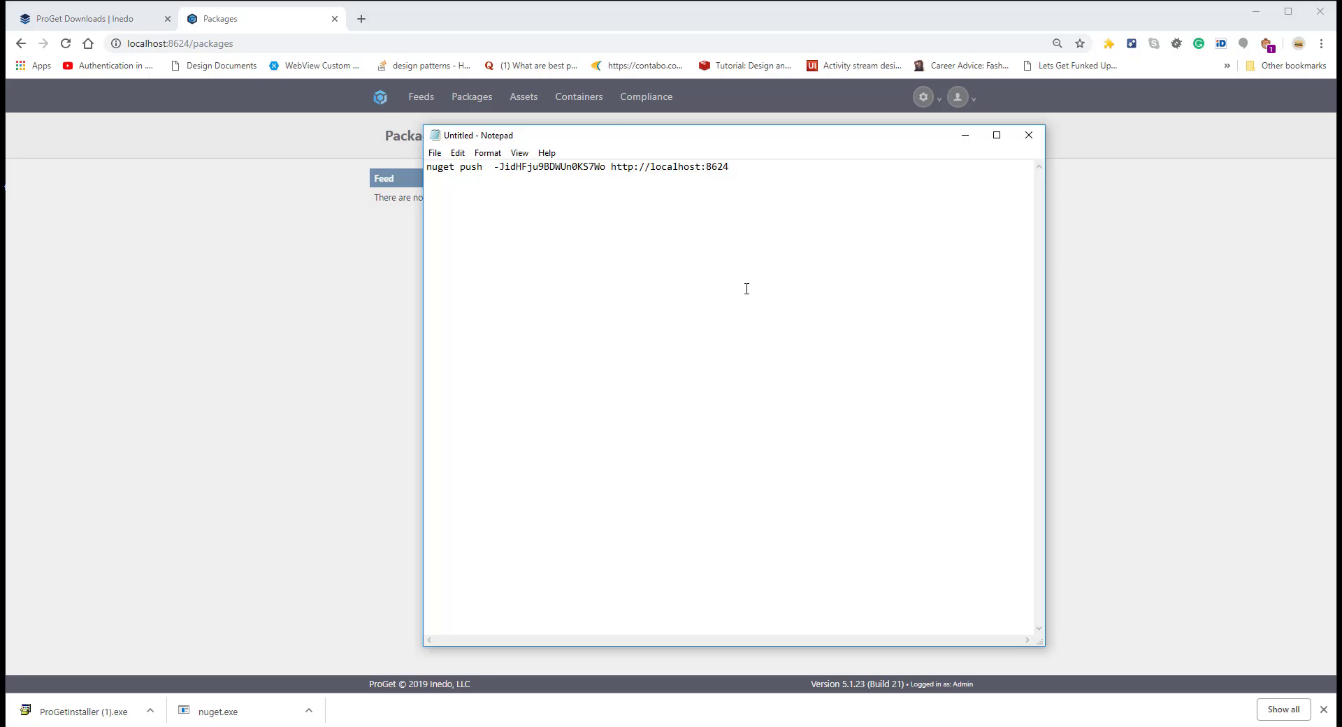
Replace the Notepad draft with ProGet's push command, using fody.3.2.9.nupkg as the package path.
key("ctrl+a")
key("ctrl+v")
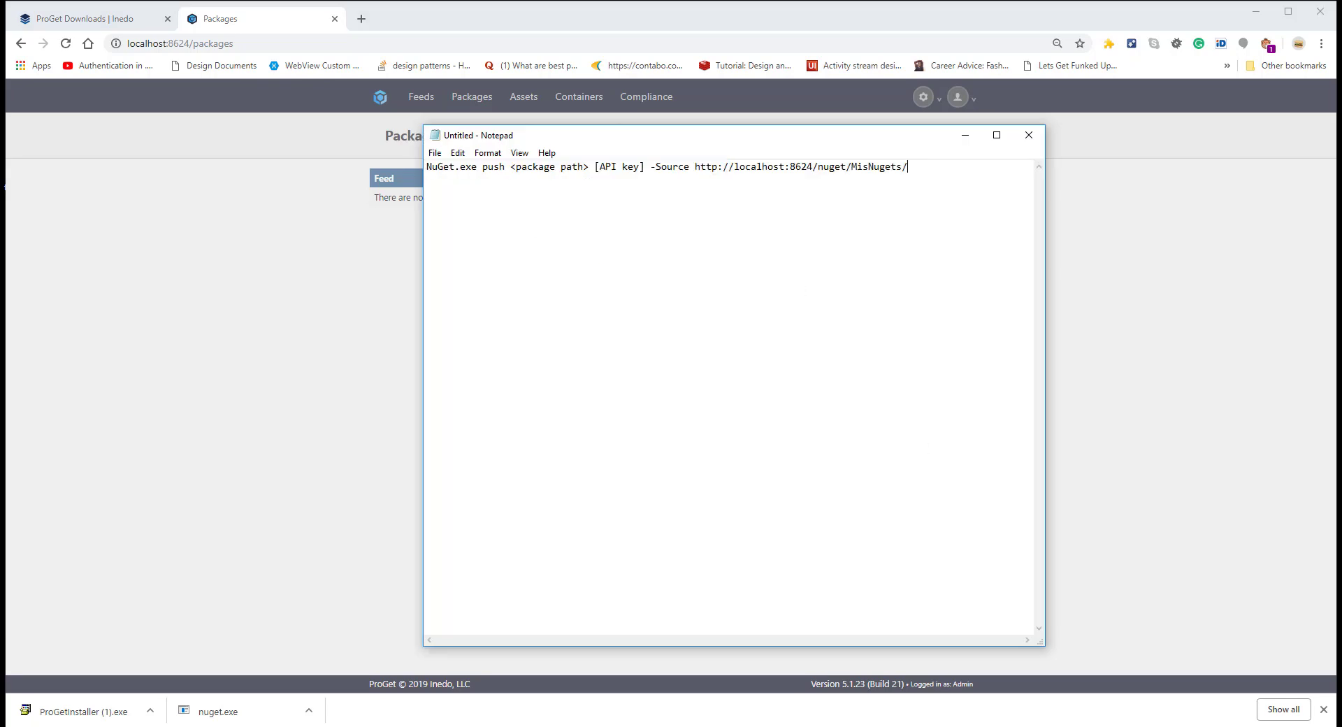
key("super+d")
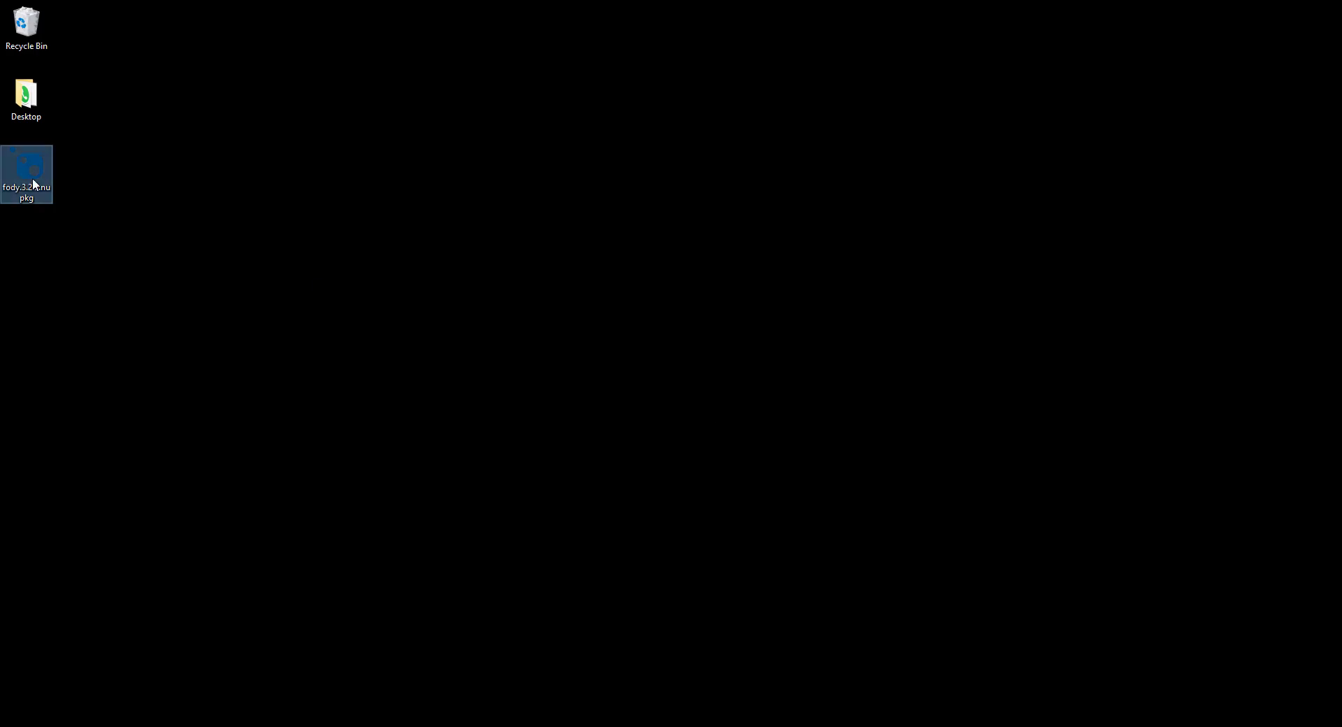
left_click(33, 181)
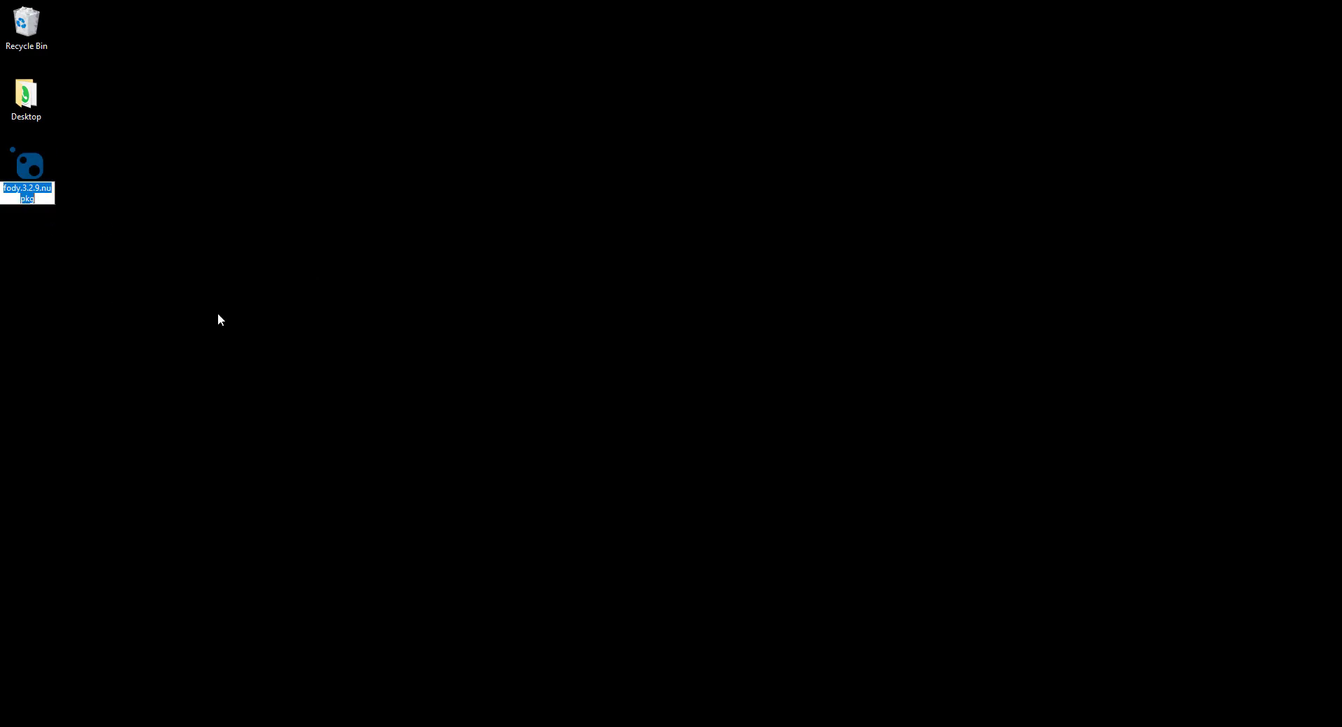
key("Escape")
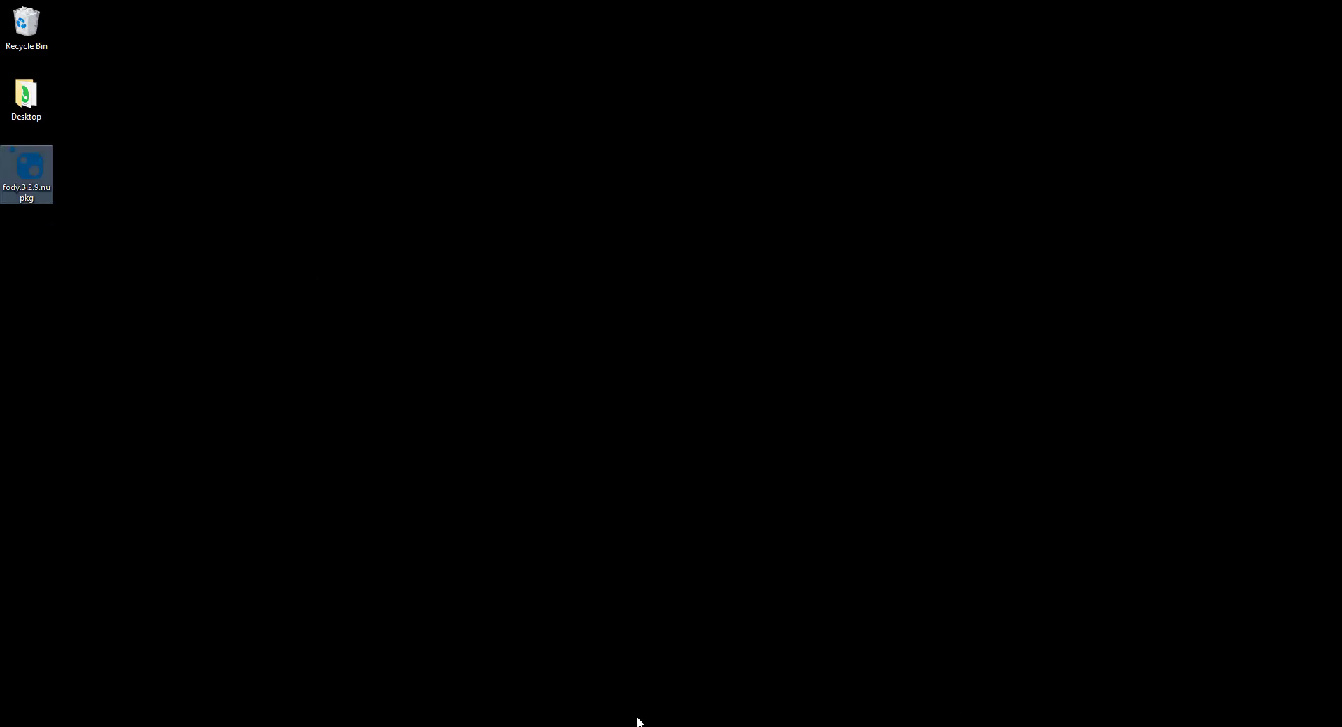
key("super+d")
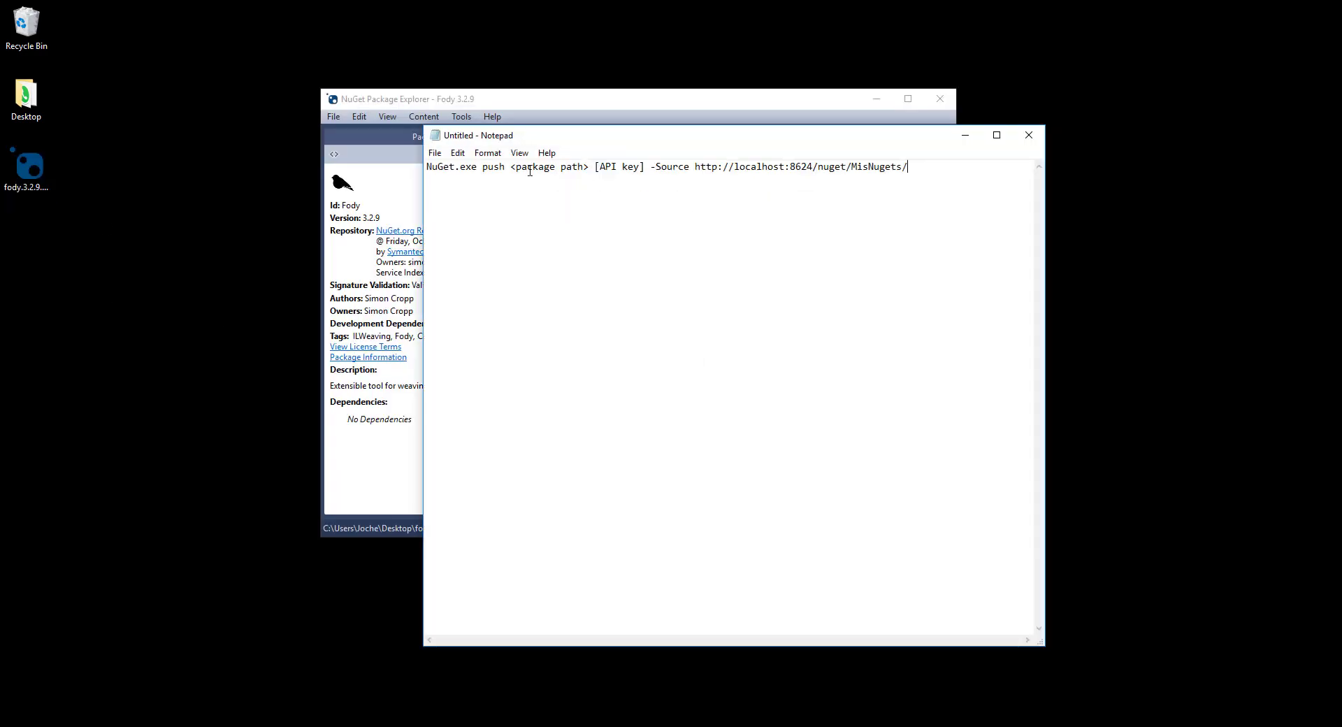
left_click_drag(512, 168, 589, 168)
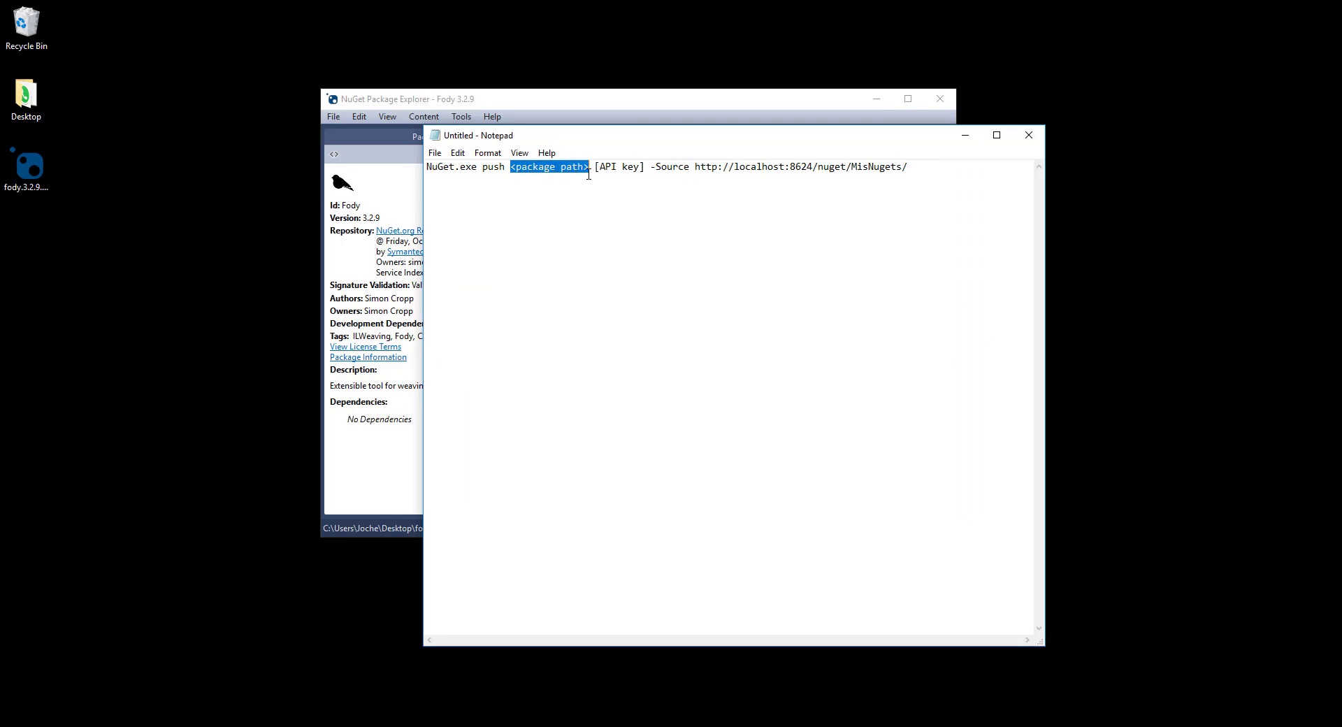
type("fody.3.2.9.nupkg")
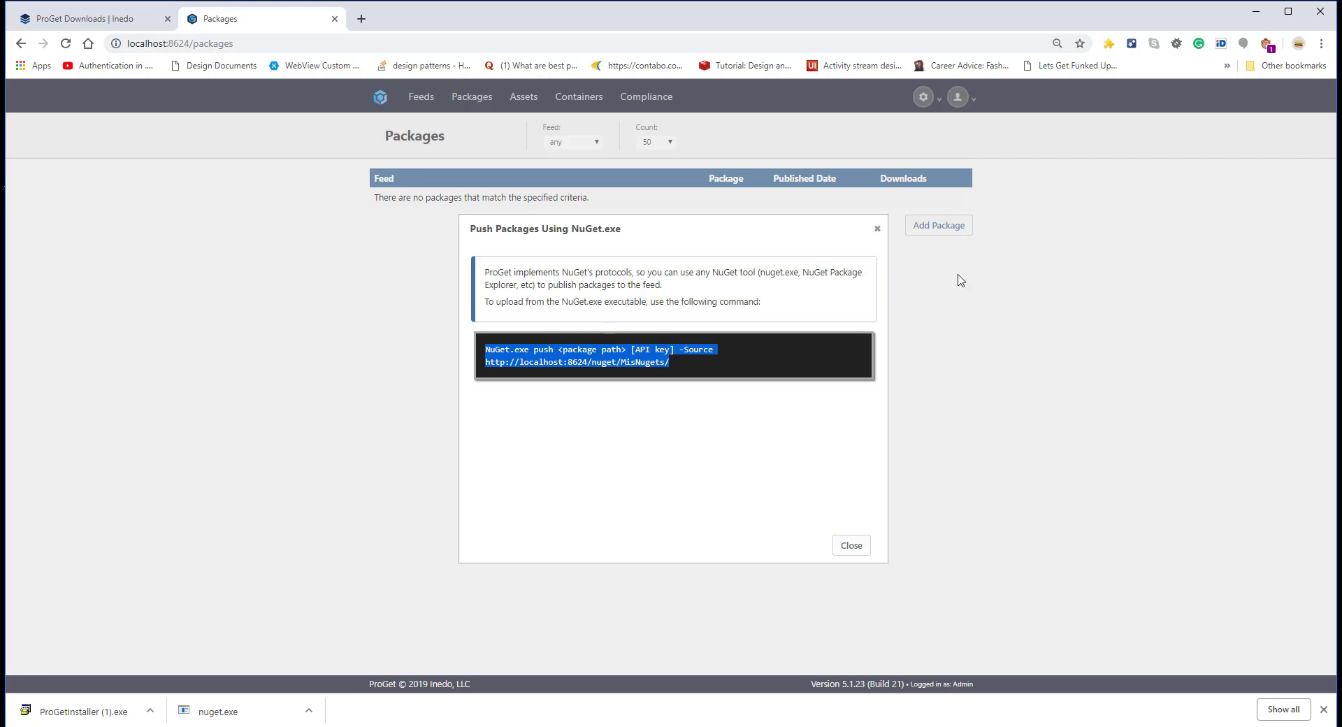
Select the Demo Api Key from ProGet's Administration > API Keys page.
left_click(877, 228)
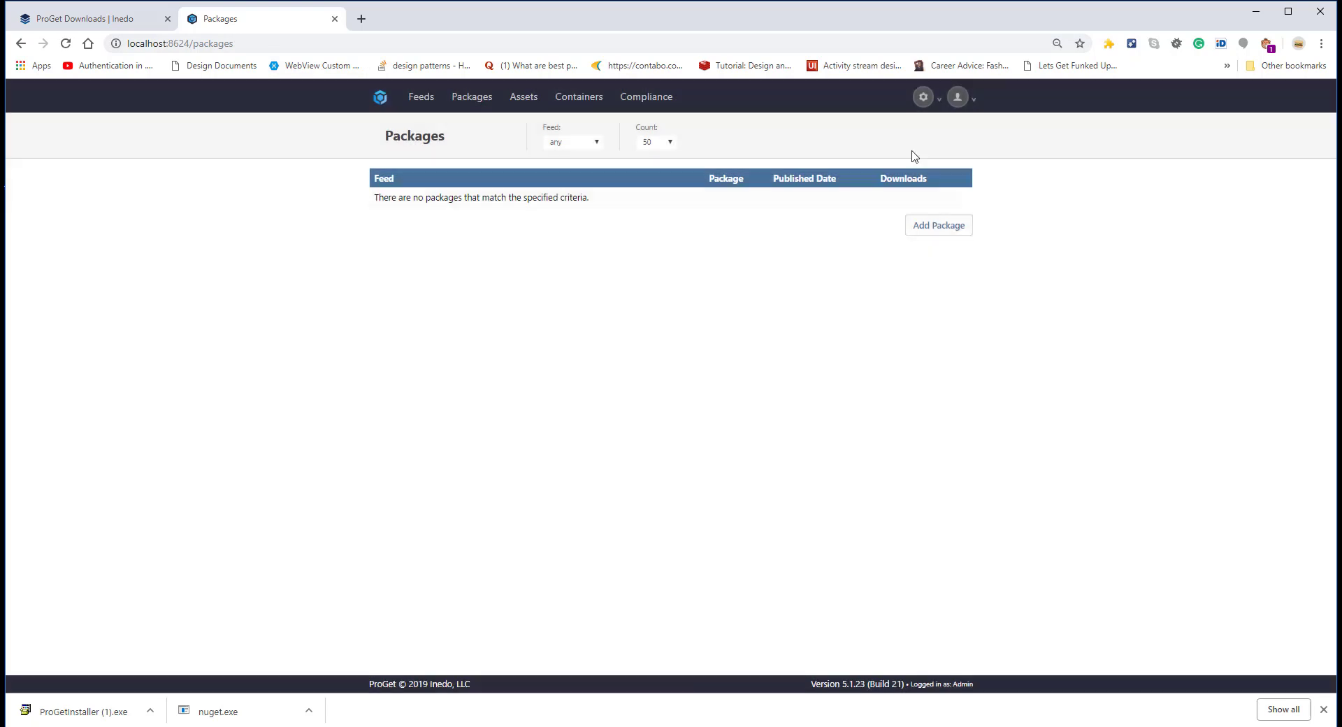
left_click(922, 97)
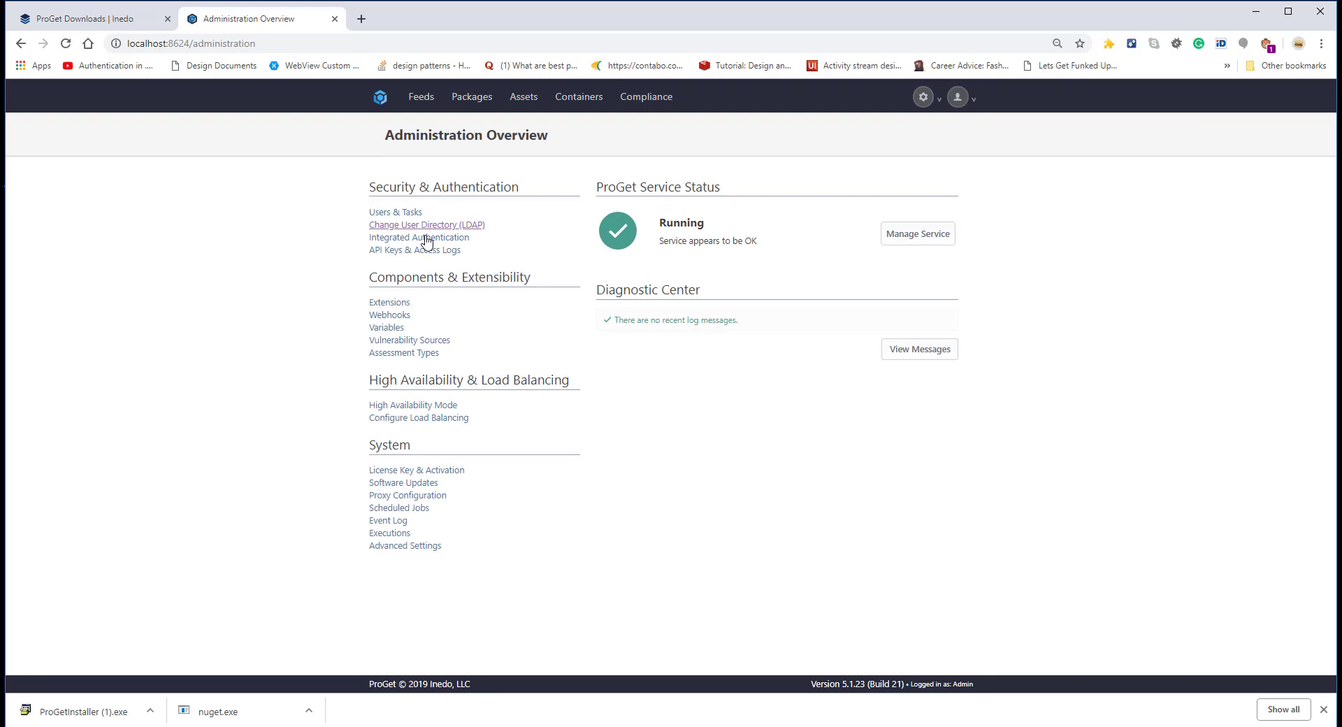
left_click(421, 237)
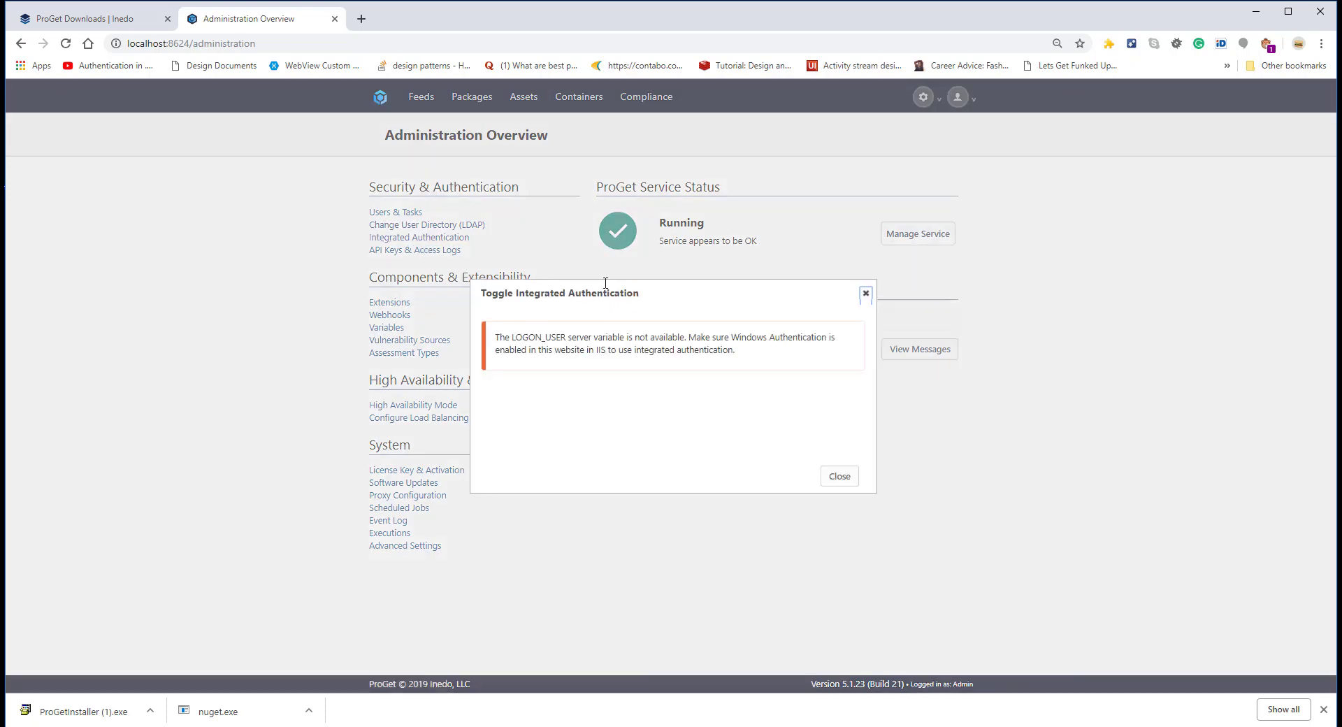
left_click(467, 267)
left_click(442, 250)
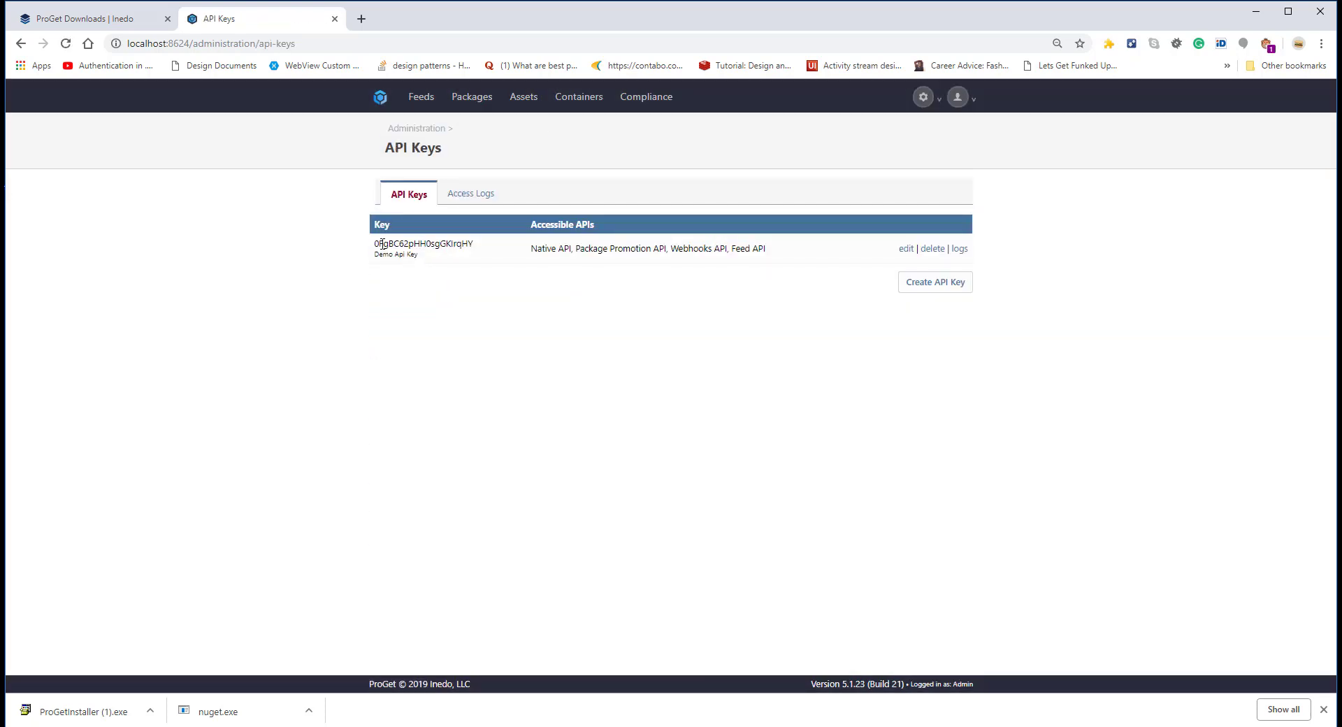
double_click(377, 243)
key("ctrl+c")
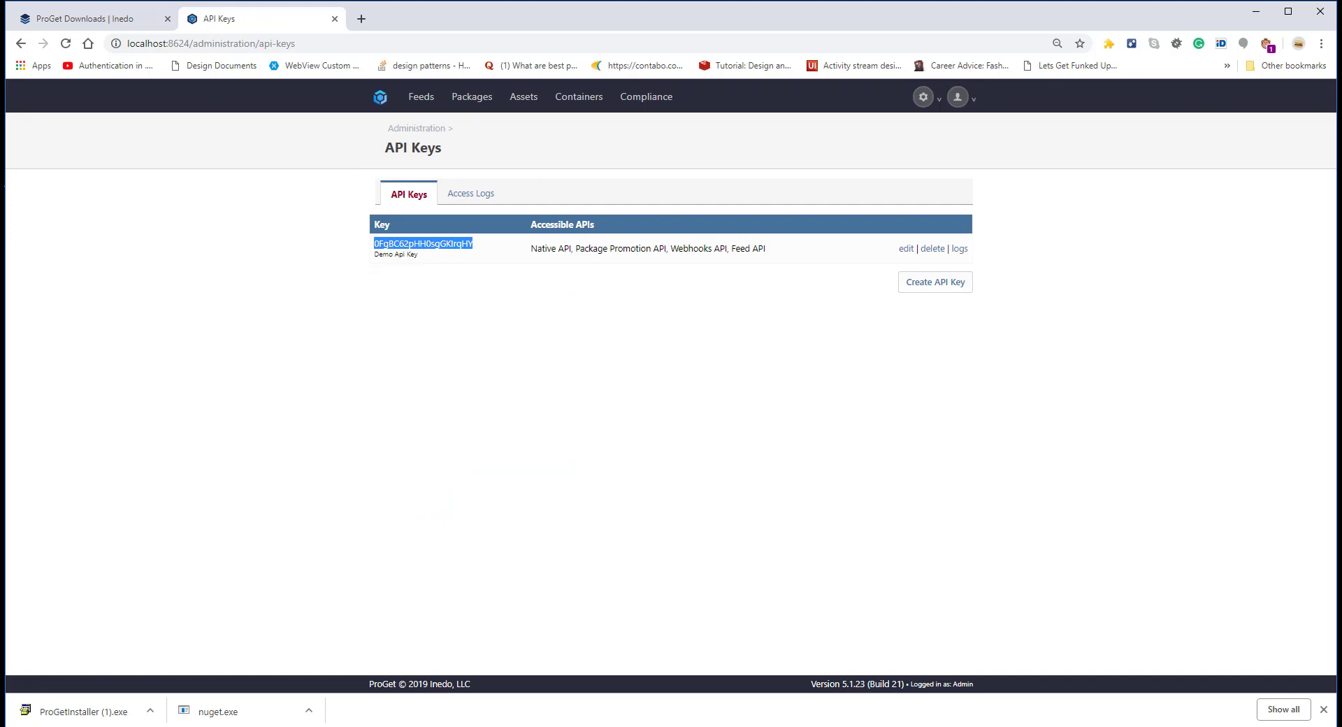
Put the API key in place of the [API key] placeholder in the Notepad command, then go to ProGet's Packages page.
left_click(640, 723)
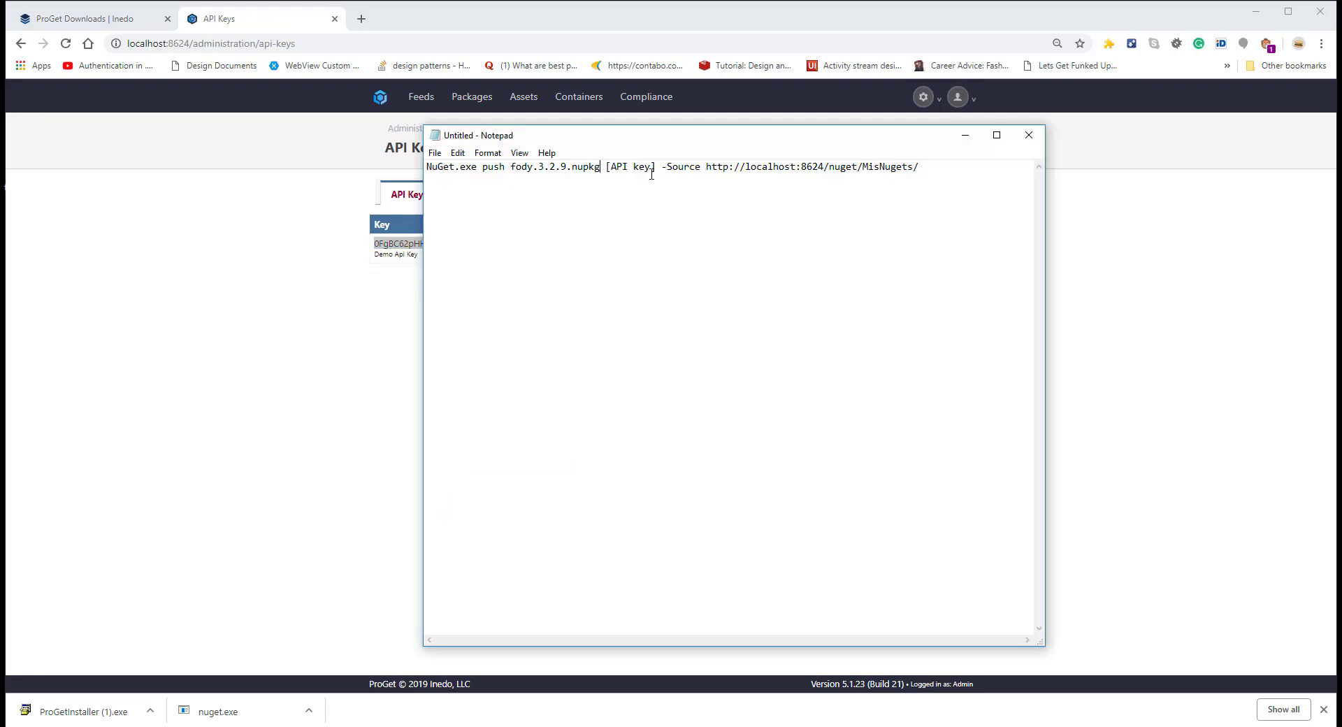
left_click_drag(629, 168, 655, 167)
key("ctrl+v")
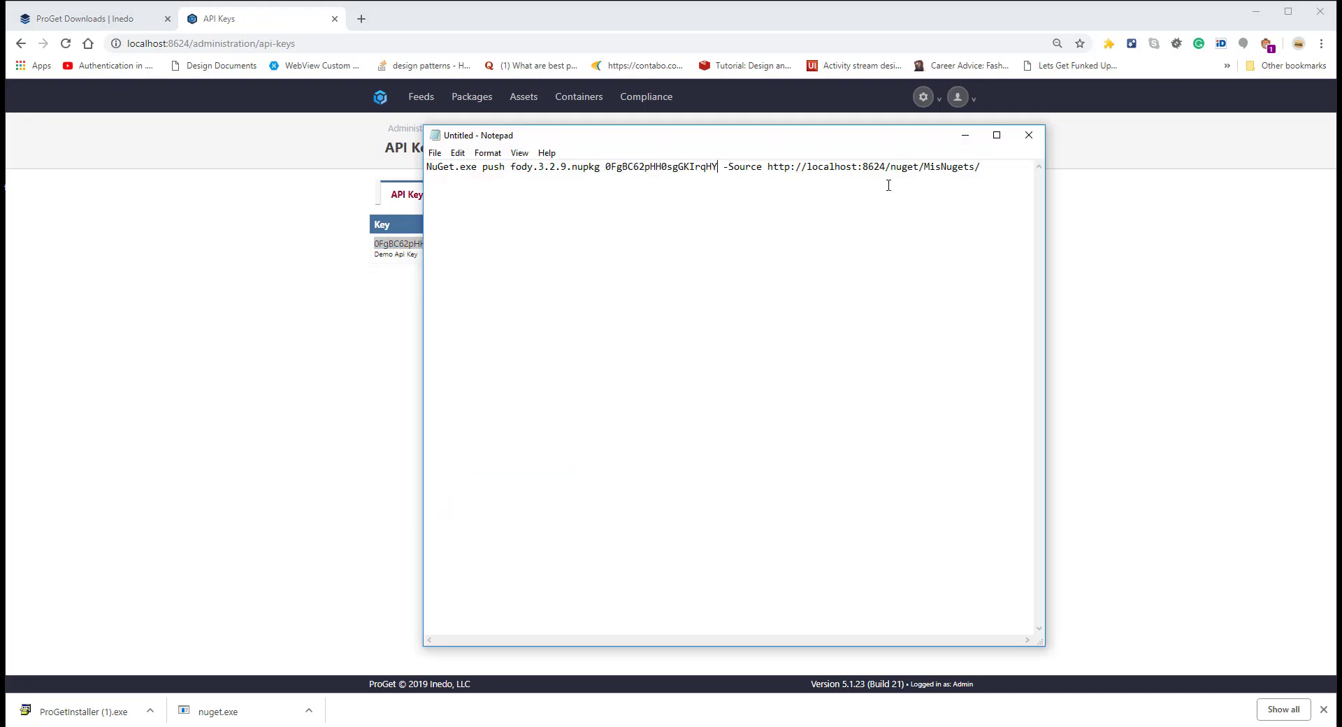
left_click_drag(997, 173, 308, 167)
key("ctrl+c")
left_click(245, 242)
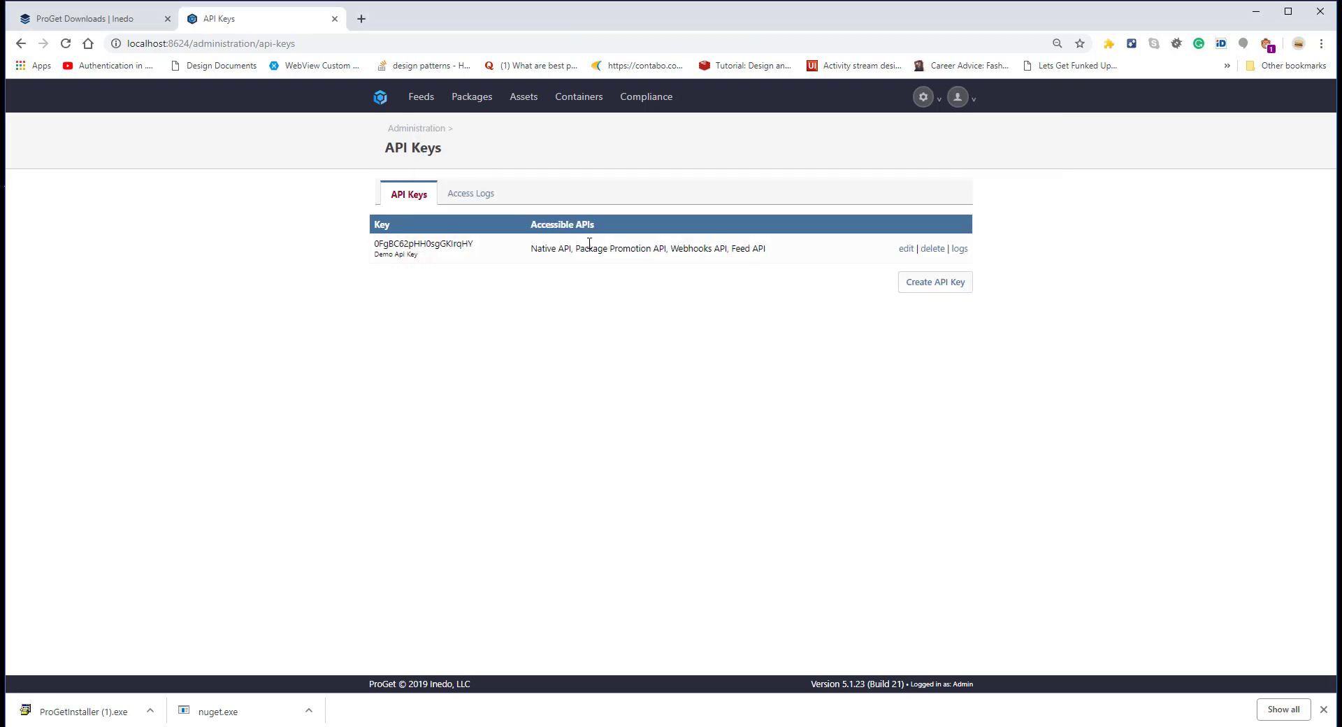
left_click(467, 100)
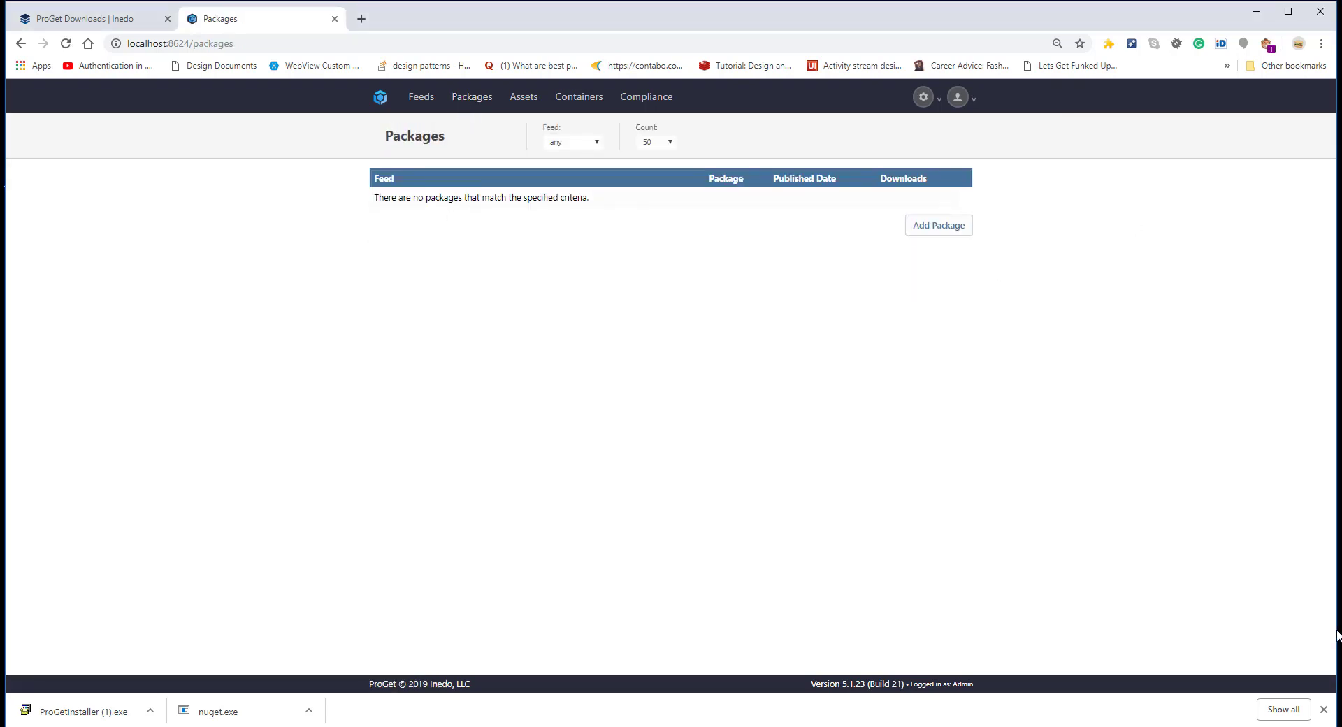
Open Command Prompt via 'cmd', change into the Desktop folder and list its files.
key("super+d")
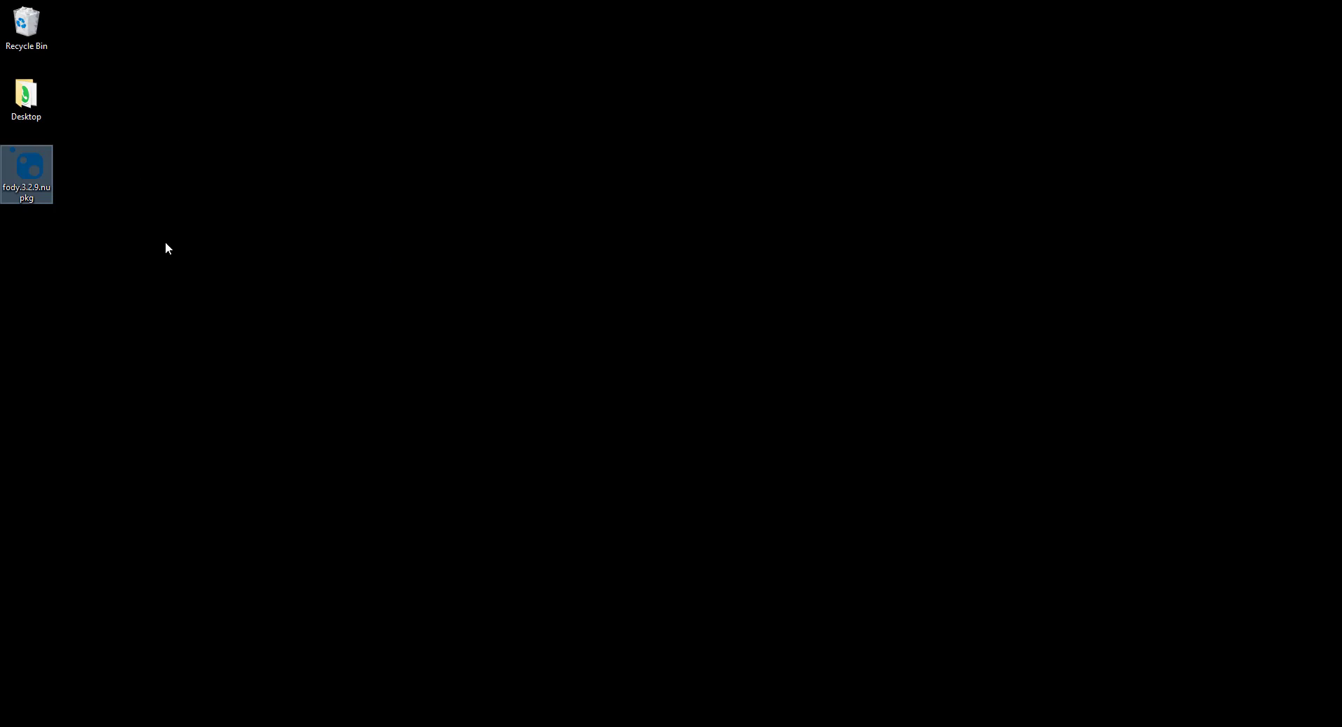
key("super+d")
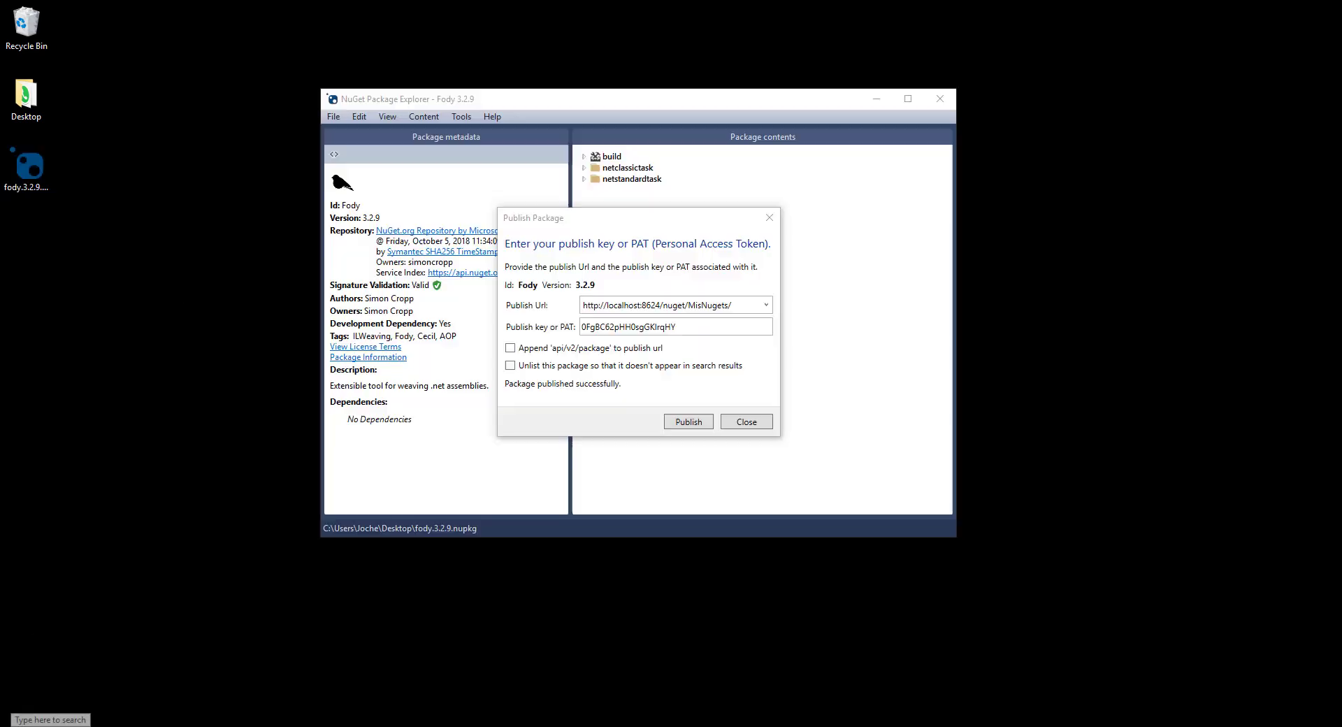
key("super")
type("cmd")
key("Return")
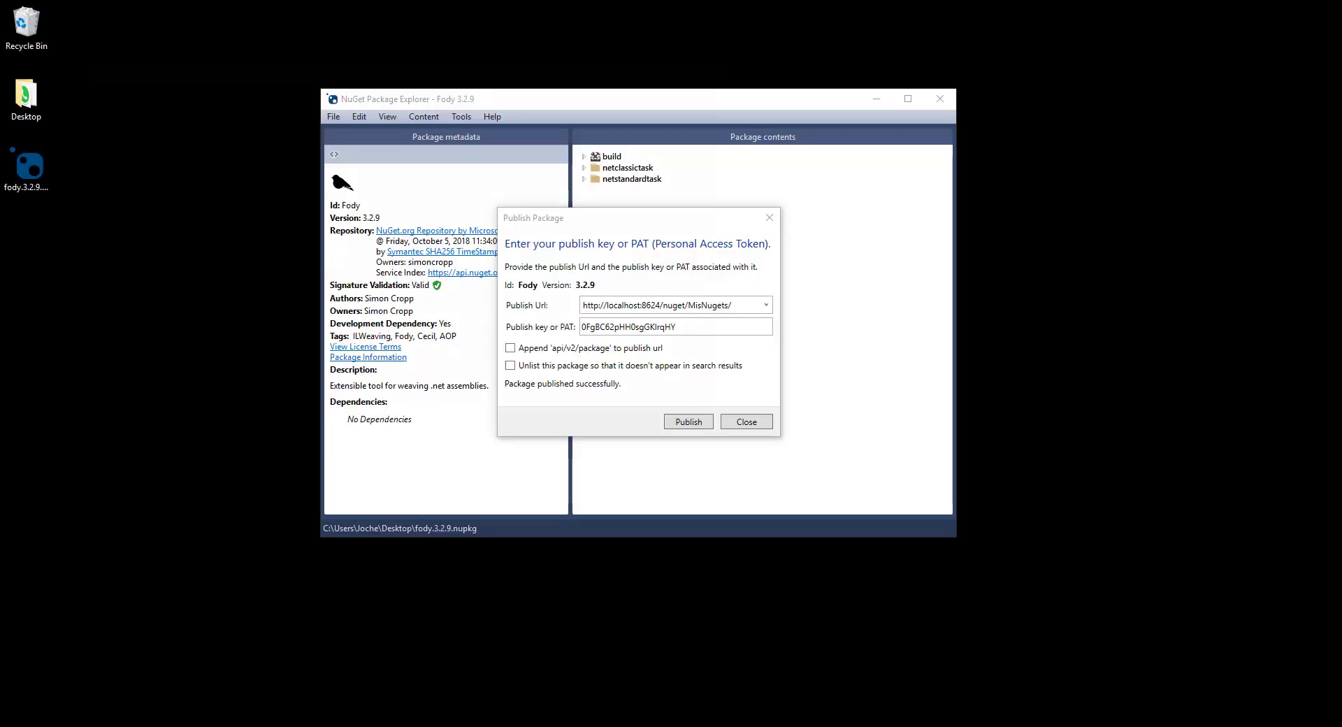
key("BackSpace")
key("BackSpace")
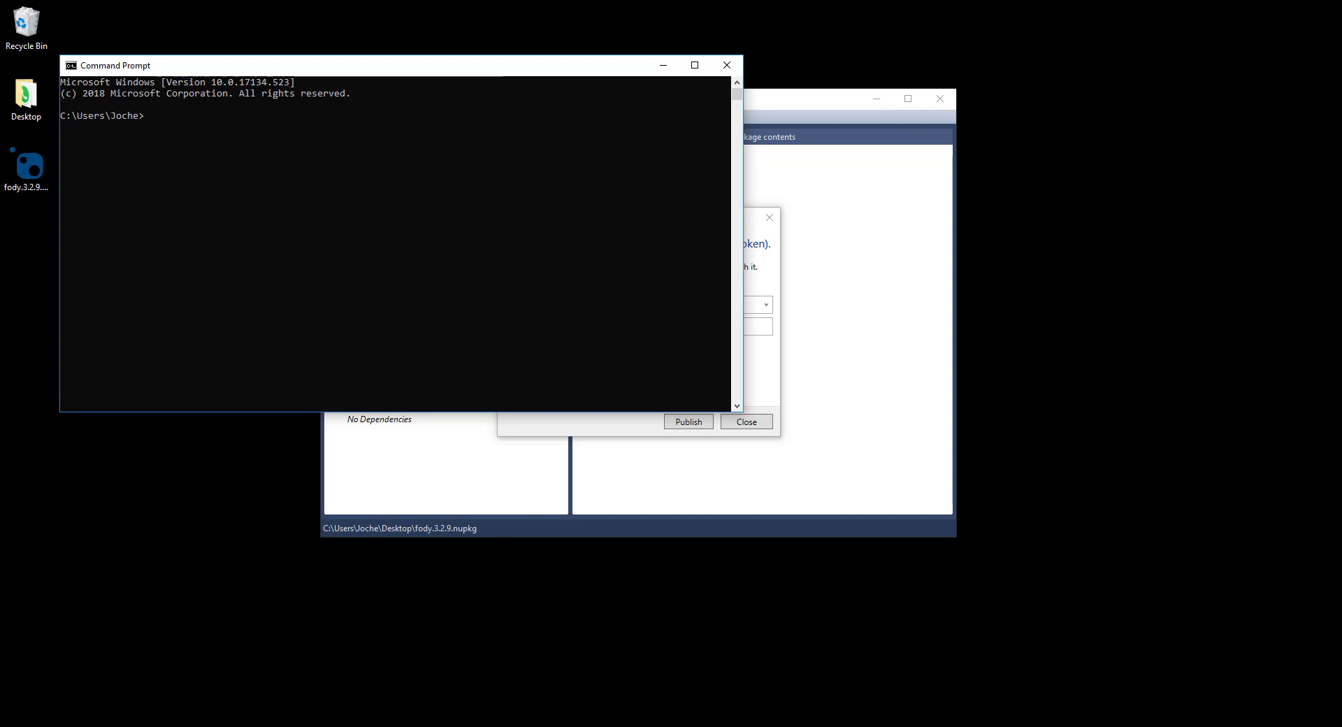
type("cd desk")
key("Tab")
key("Return")
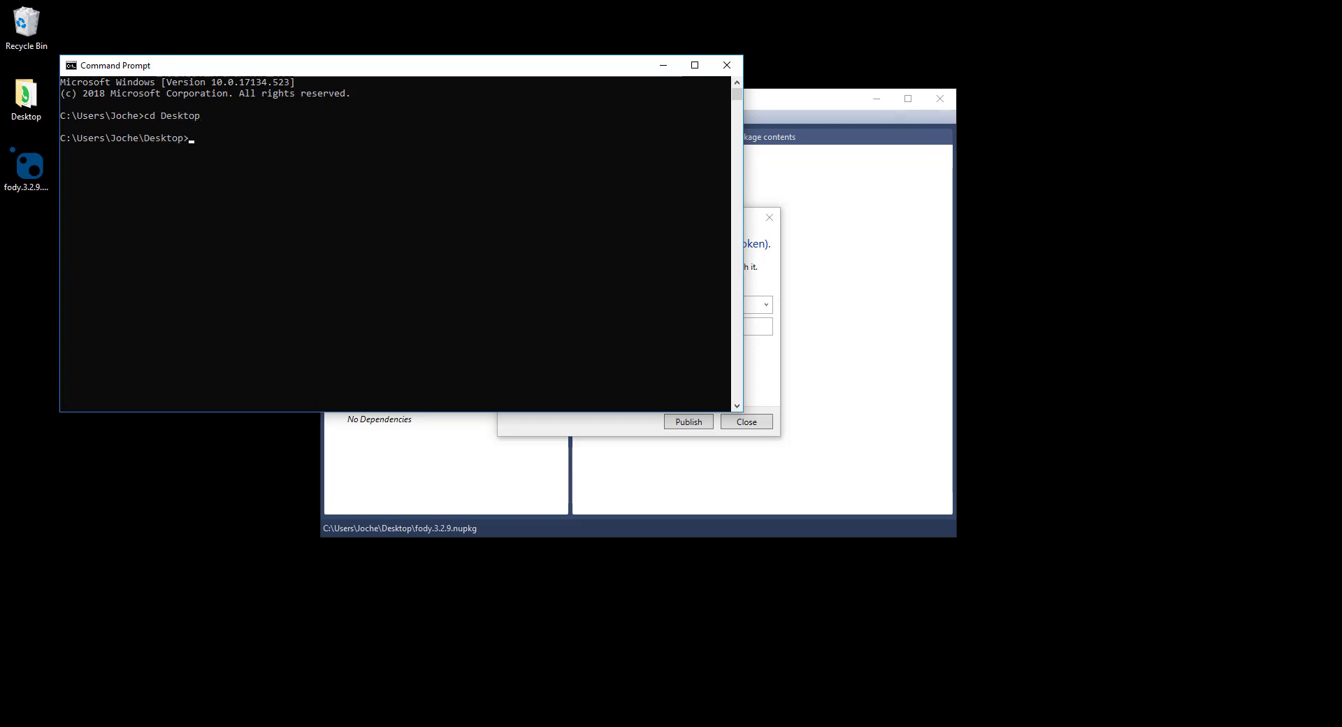
key("Return")
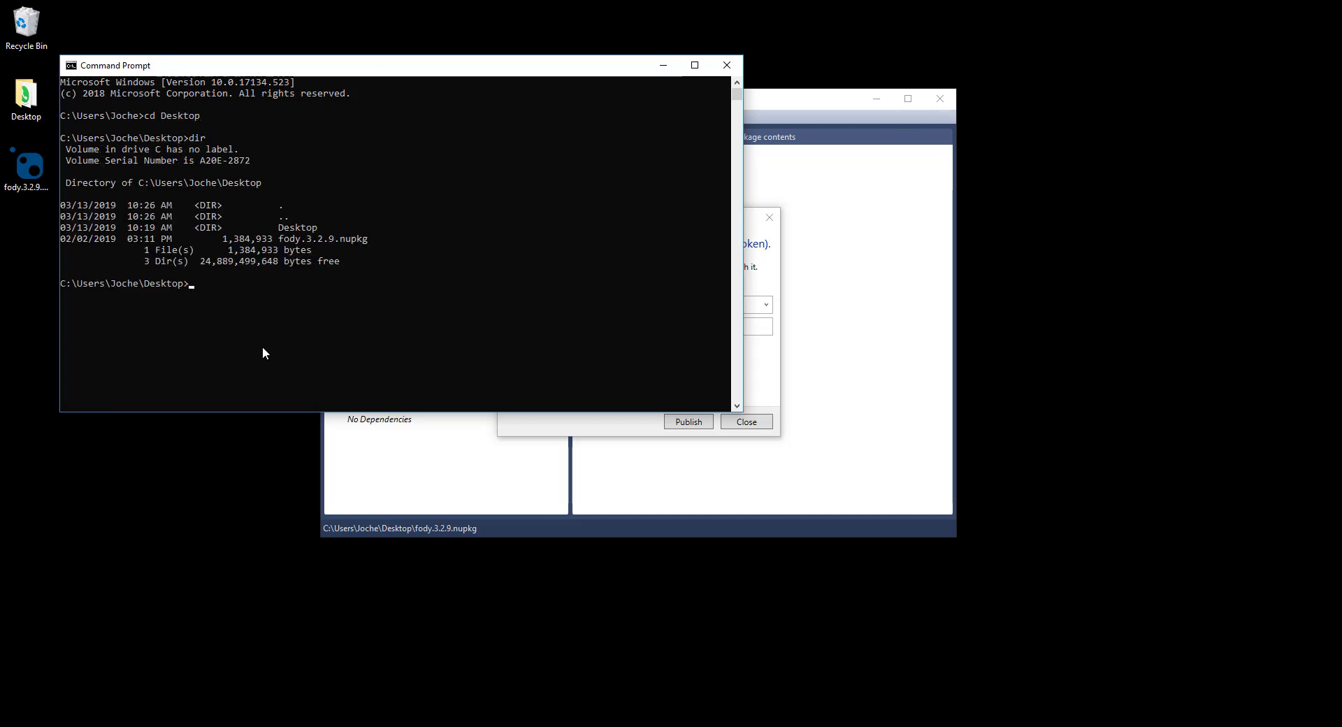
Run the NuGet.exe push command for fody.3.2.9.nupkg; it fails with 'not recognized'.
key("ctrl+v")
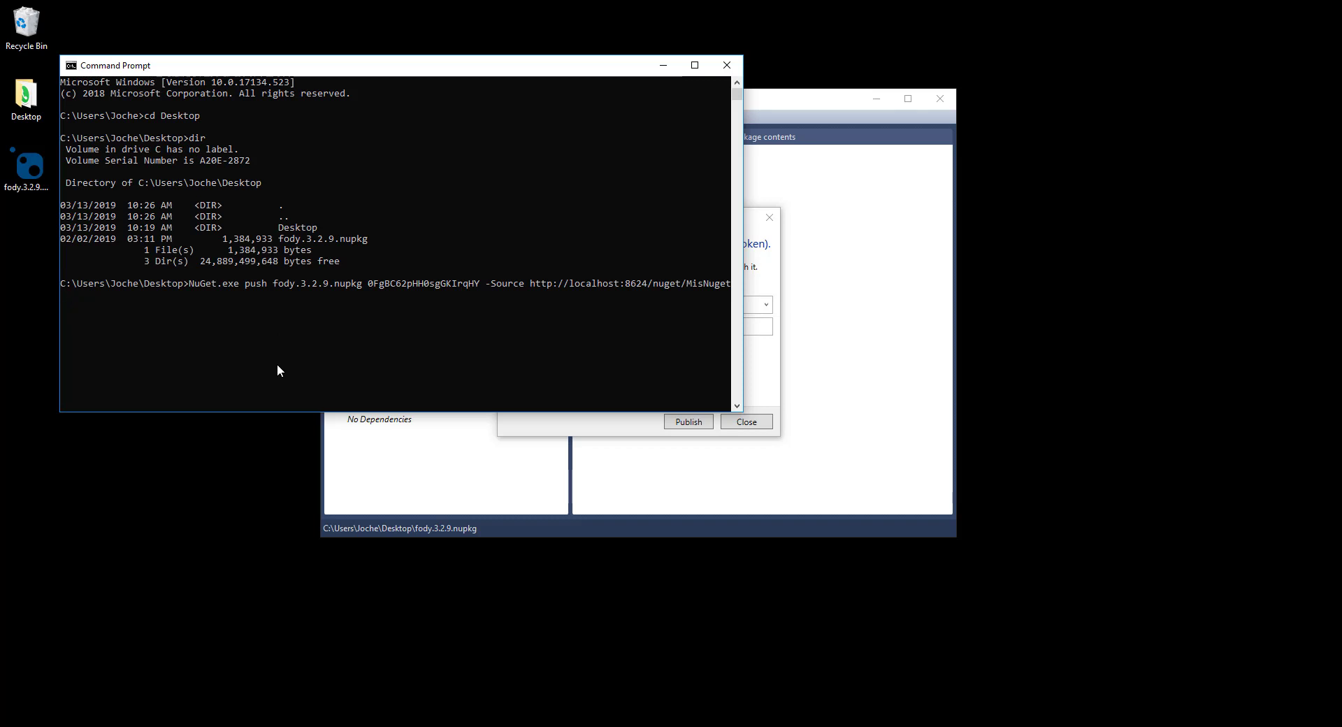
key("BackSpace")
key("BackSpace")
key("BackSpace")
key("BackSpace")
key("BackSpace")
key("BackSpace")
key("BackSpace")
key("BackSpace")
key("BackSpace")
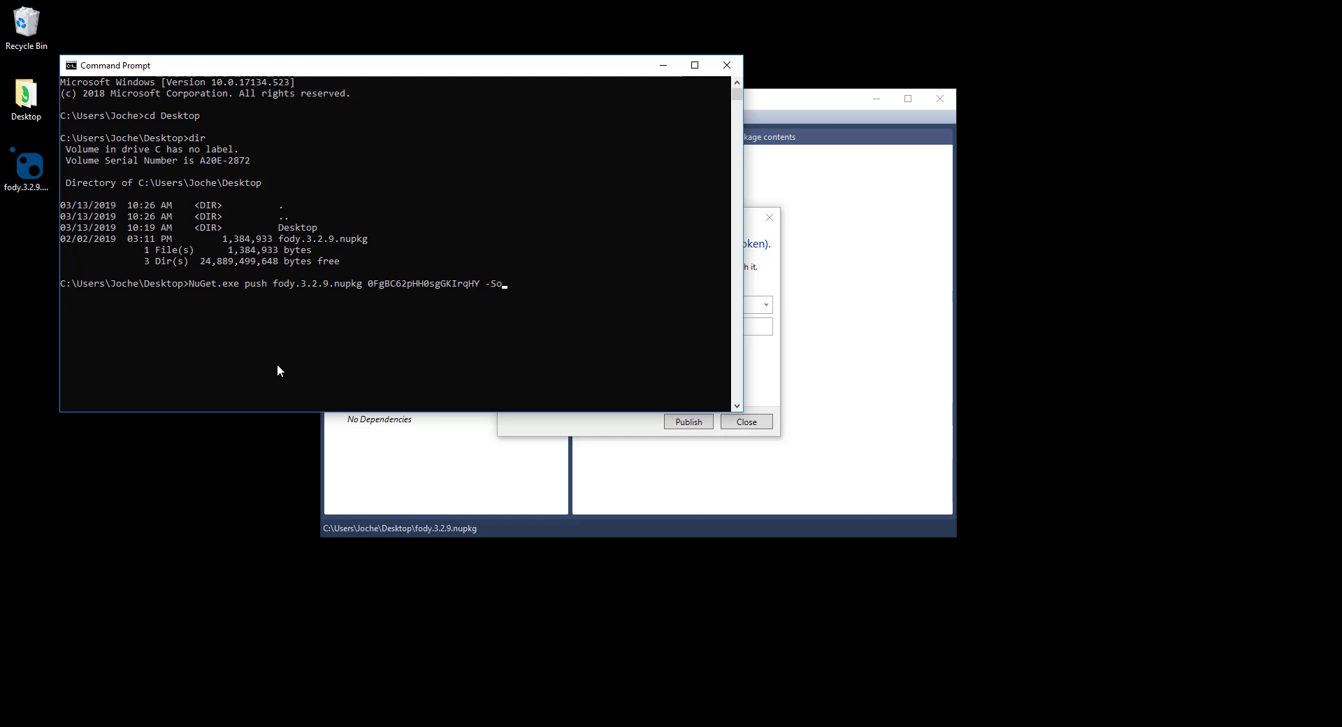
key("BackSpace")
key("BackSpace")
key("BackSpace")
key("BackSpace")
key("BackSpace")
key("BackSpace")
key("BackSpace")
key("BackSpace")
key("BackSpace")
key("BackSpace")
key("BackSpace")
key("BackSpace")
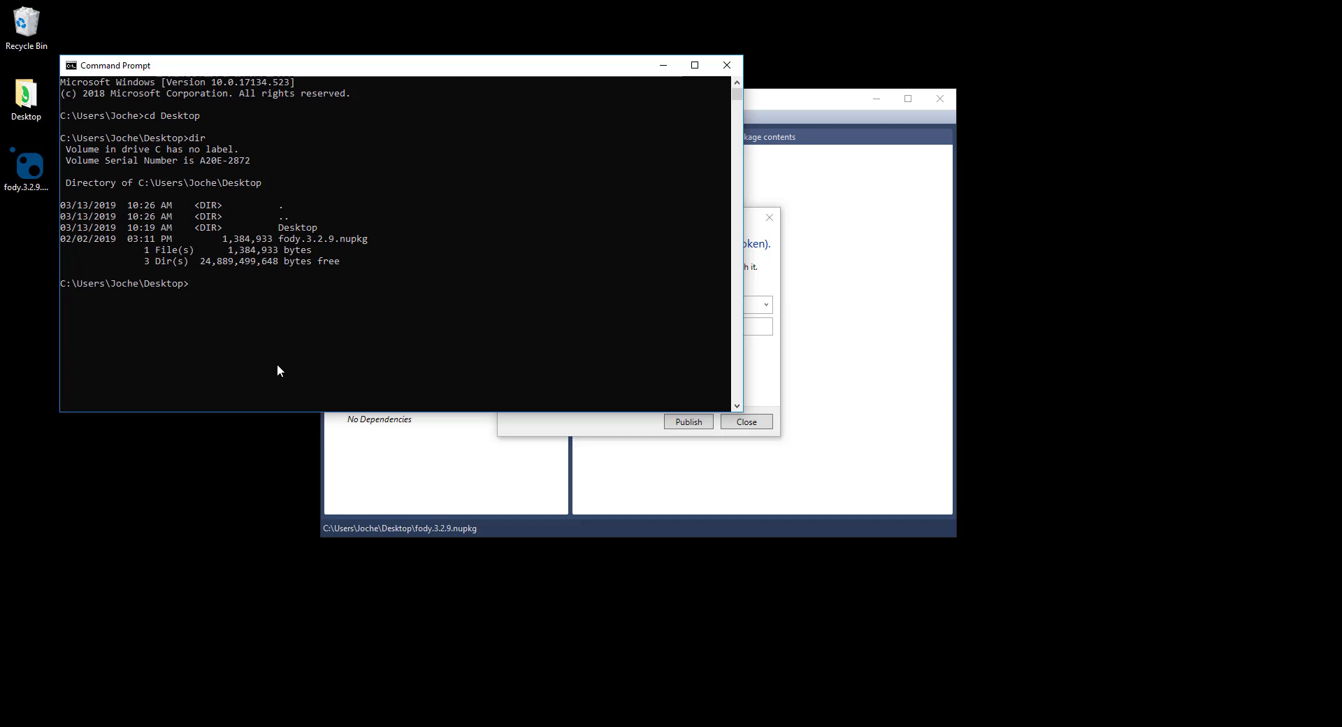
left_click(650, 724)
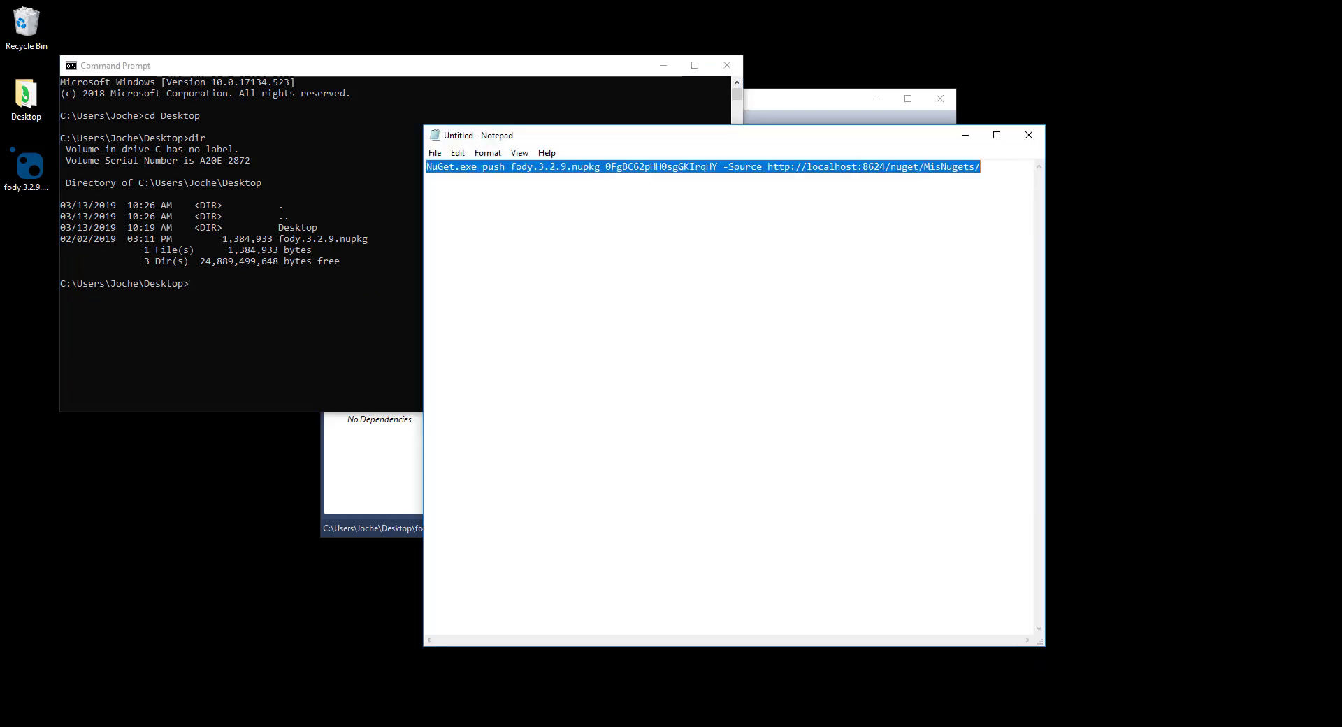
left_click(229, 293)
right_click(229, 292)
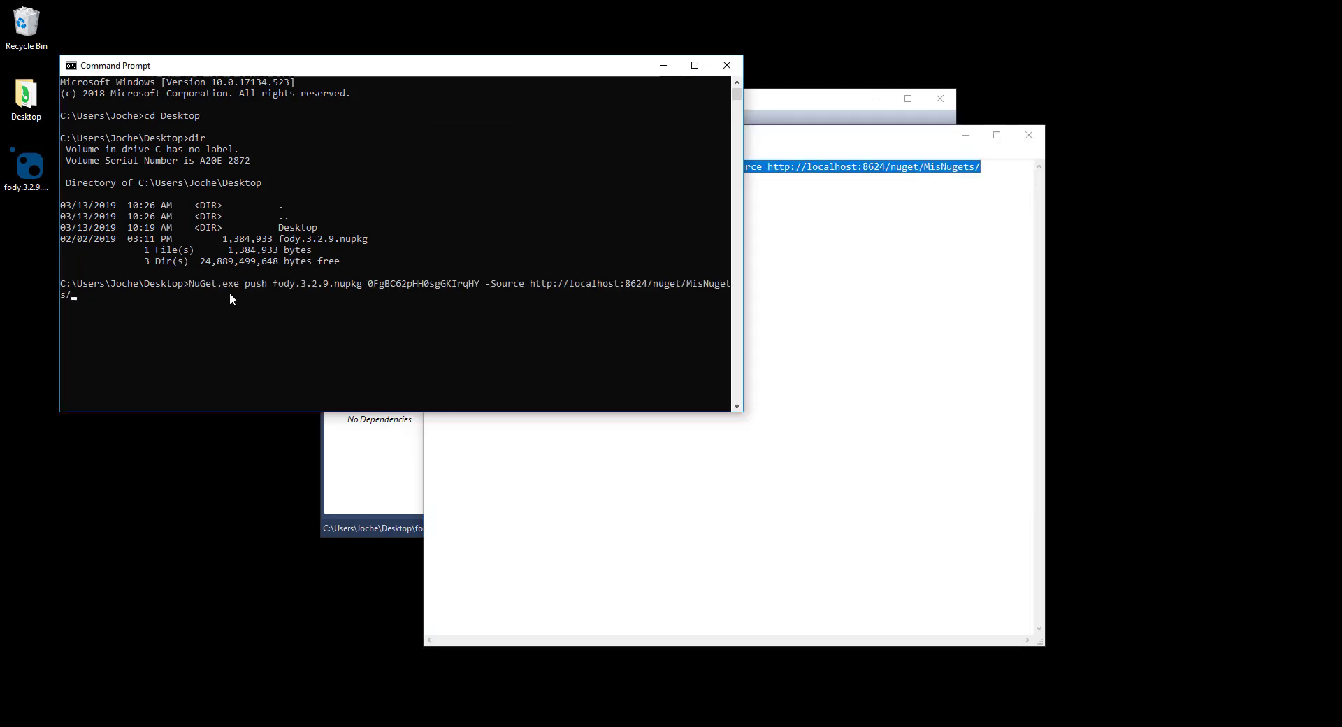
key("Return")
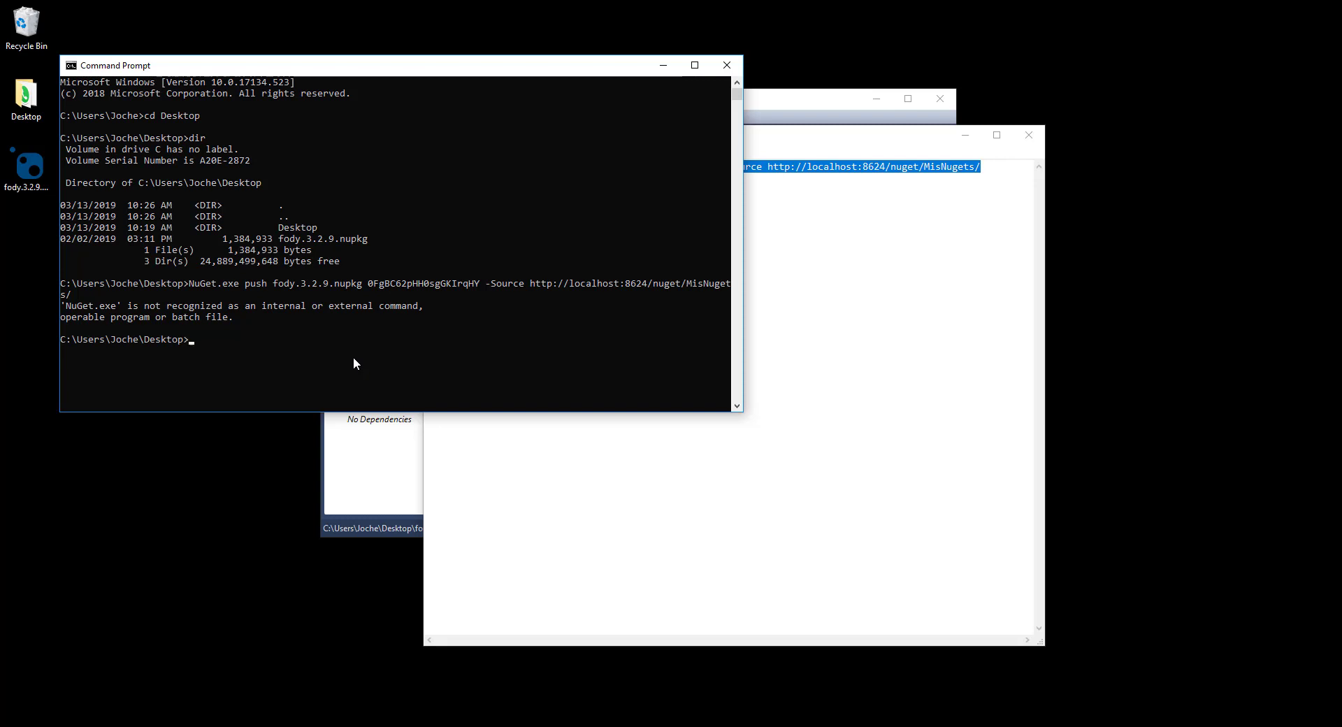
key("alt+Tab")
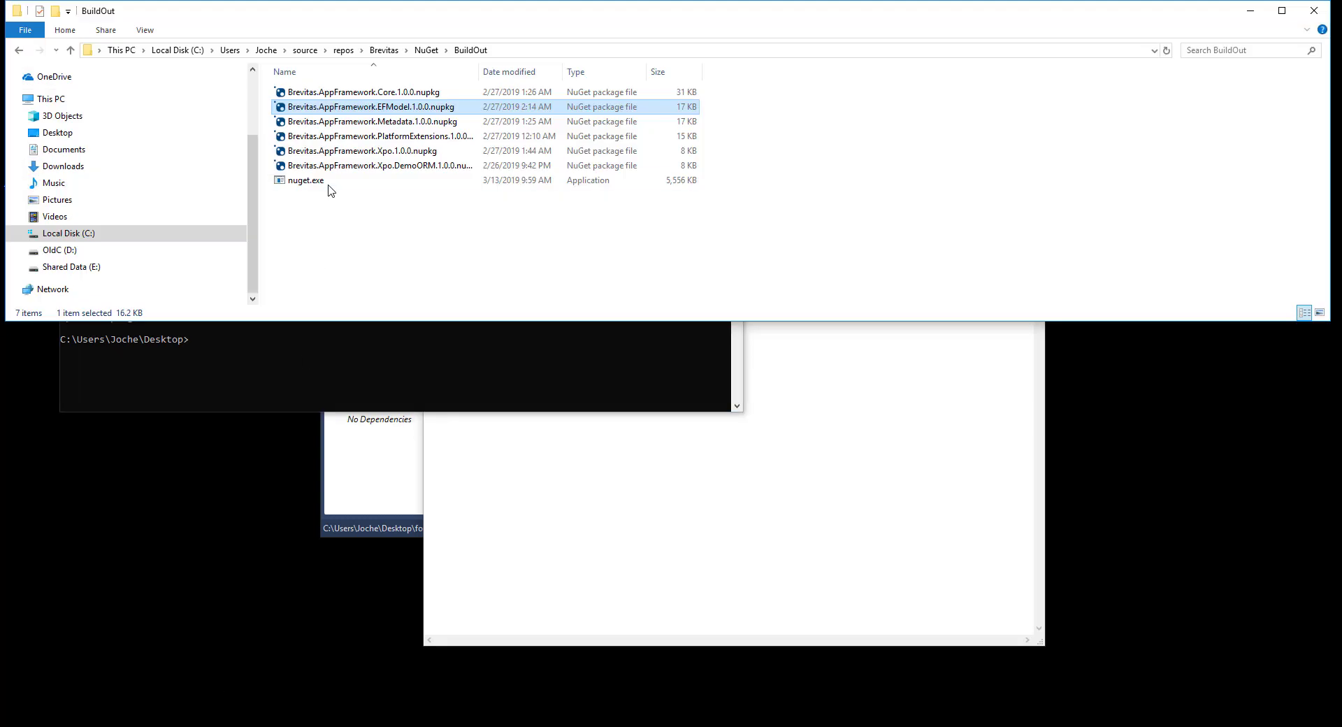
Copy nuget.exe from the BuildOut folder and paste it onto the desktop.
double_click(328, 184)
right_click(328, 183)
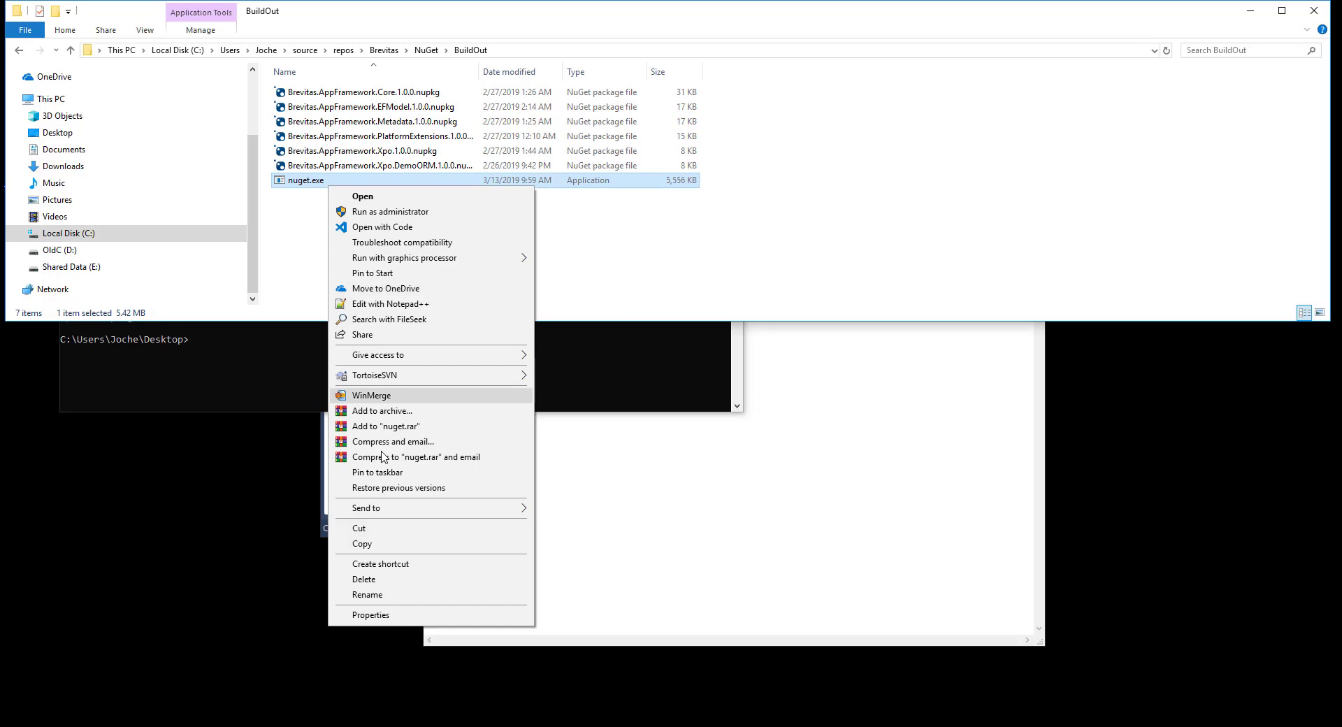
left_click(395, 550)
left_click(284, 508)
right_click(186, 485)
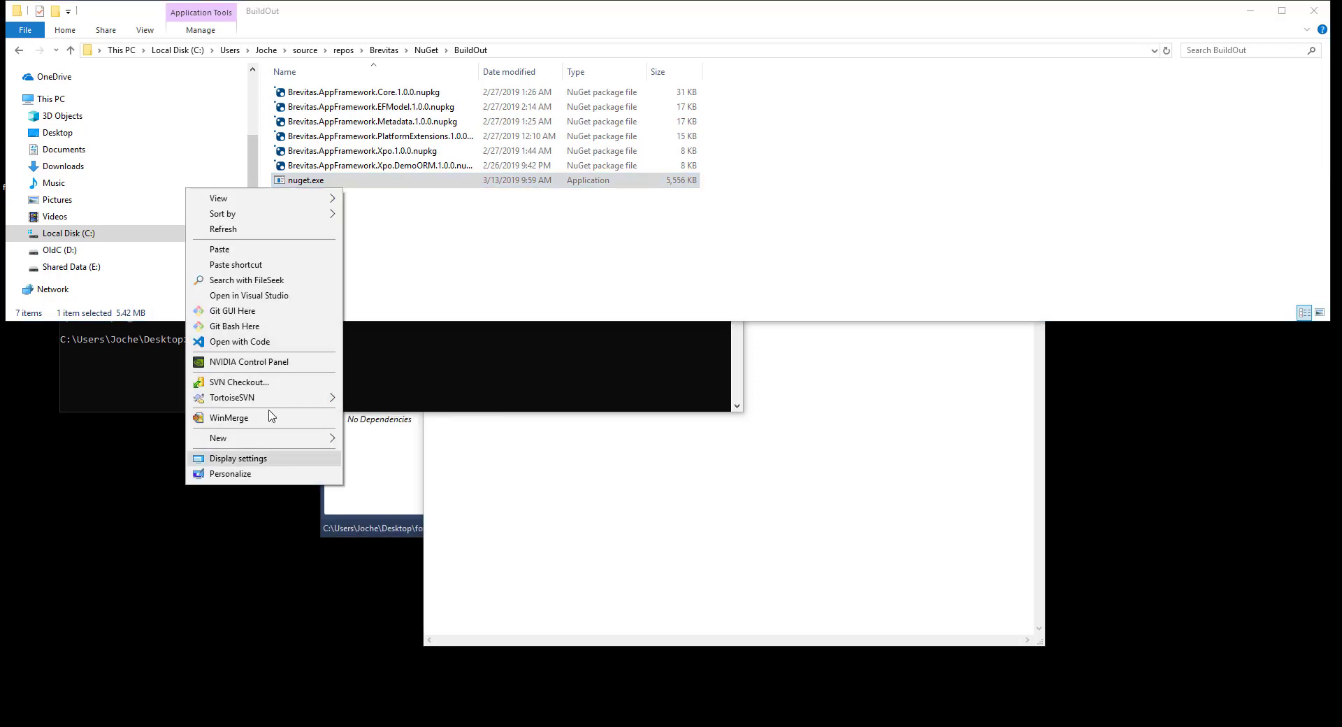
left_click(238, 249)
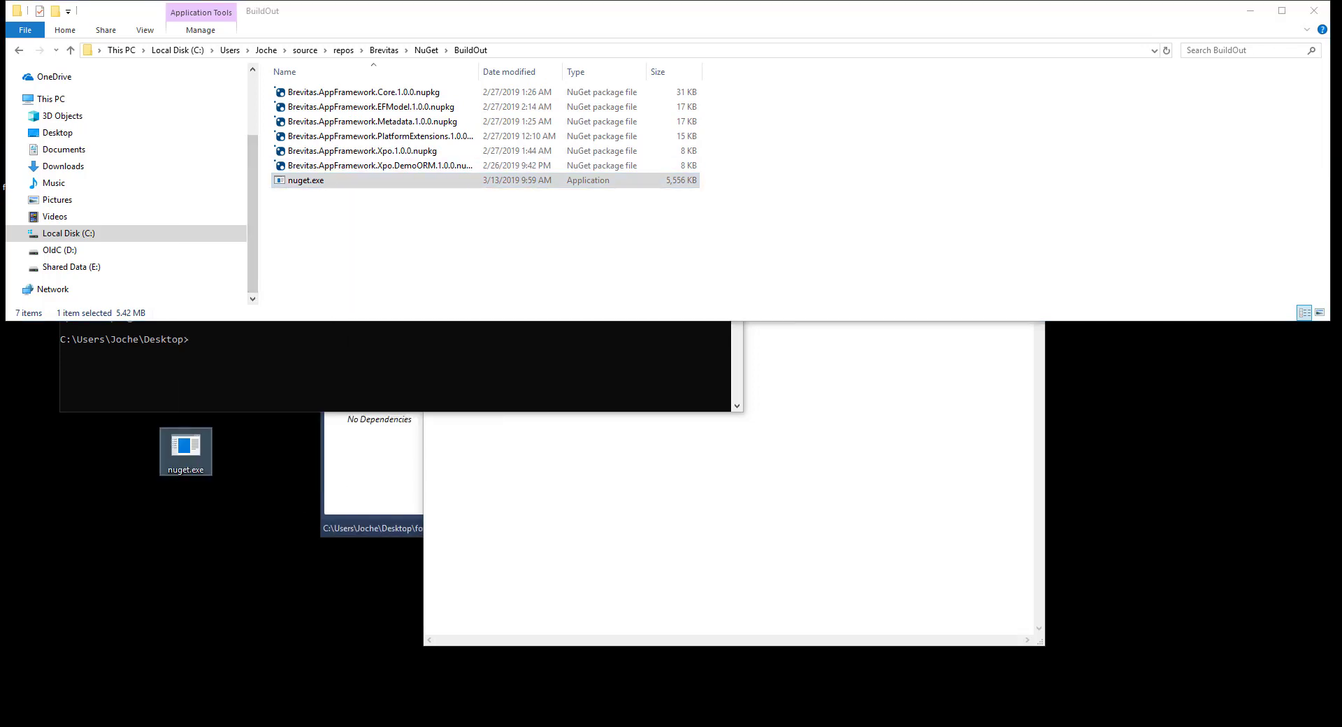
Search Google for 'nuget.exe down' in a new tab and open the NuGet Gallery Downloads page.
key("alt+Tab")
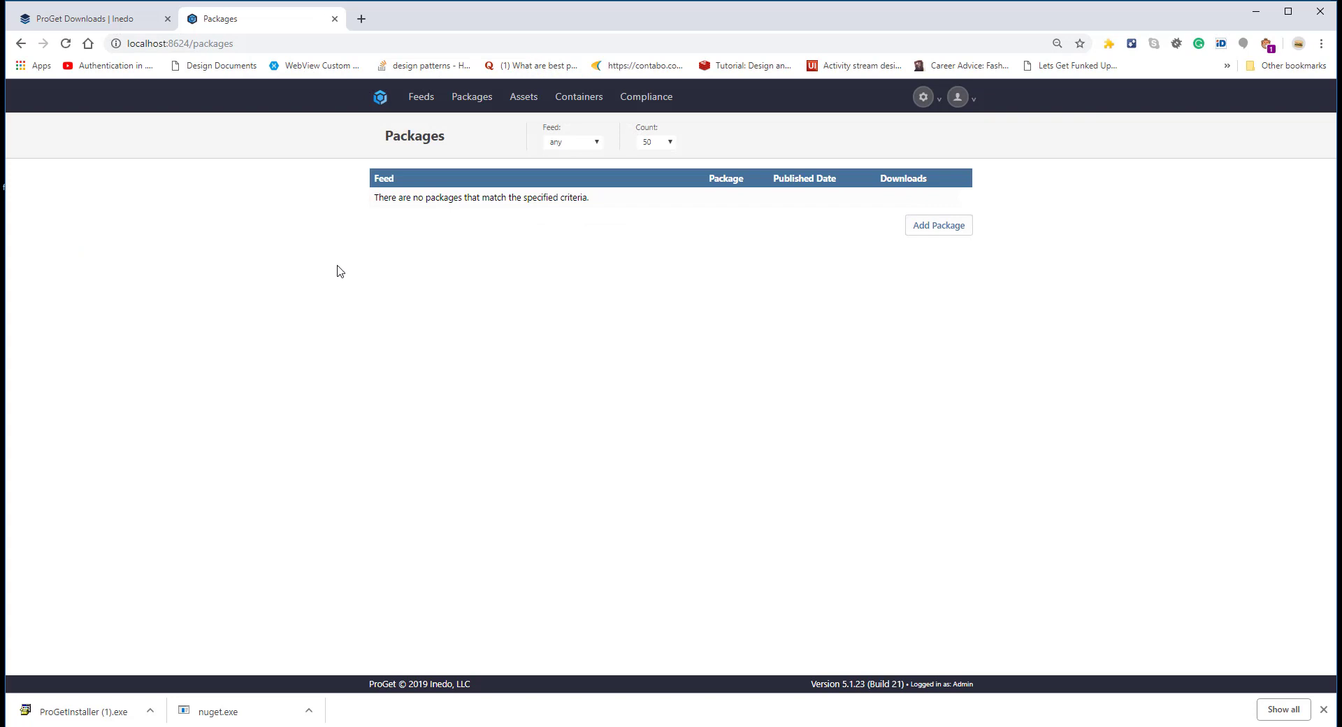
left_click(361, 20)
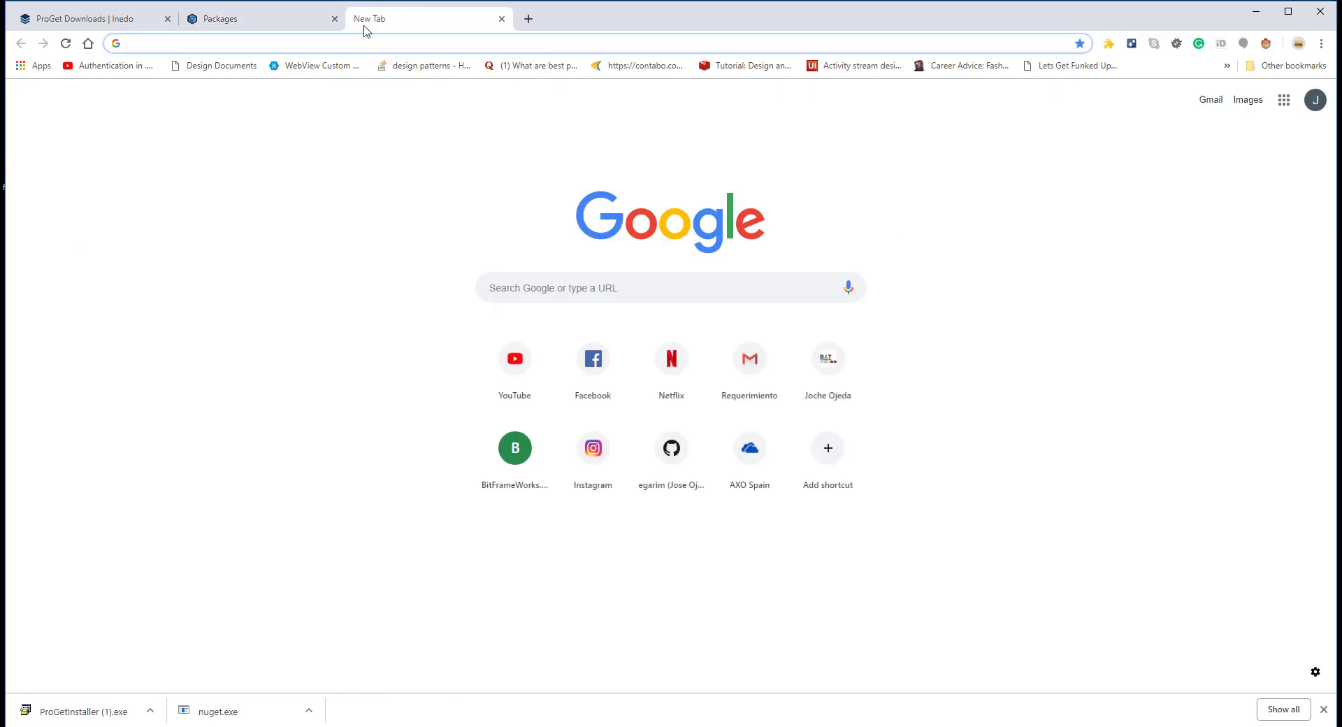
type("nuget")
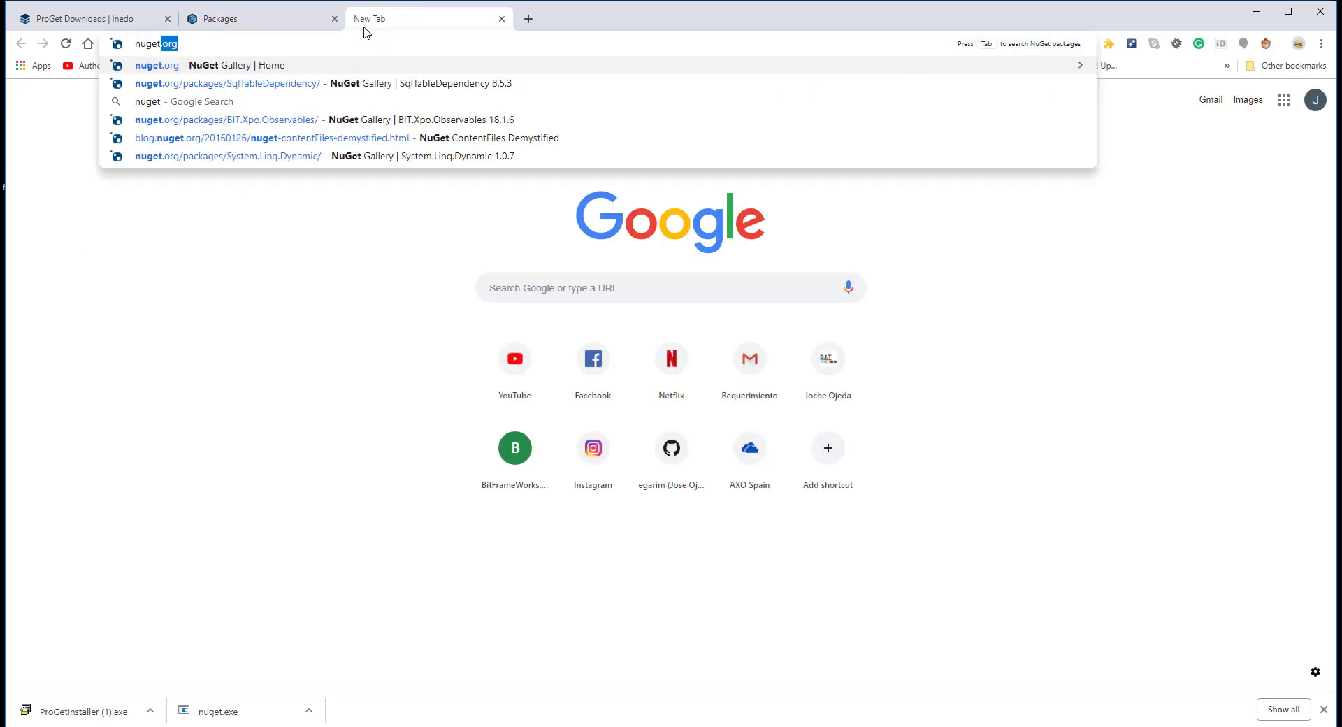
type(".exe")
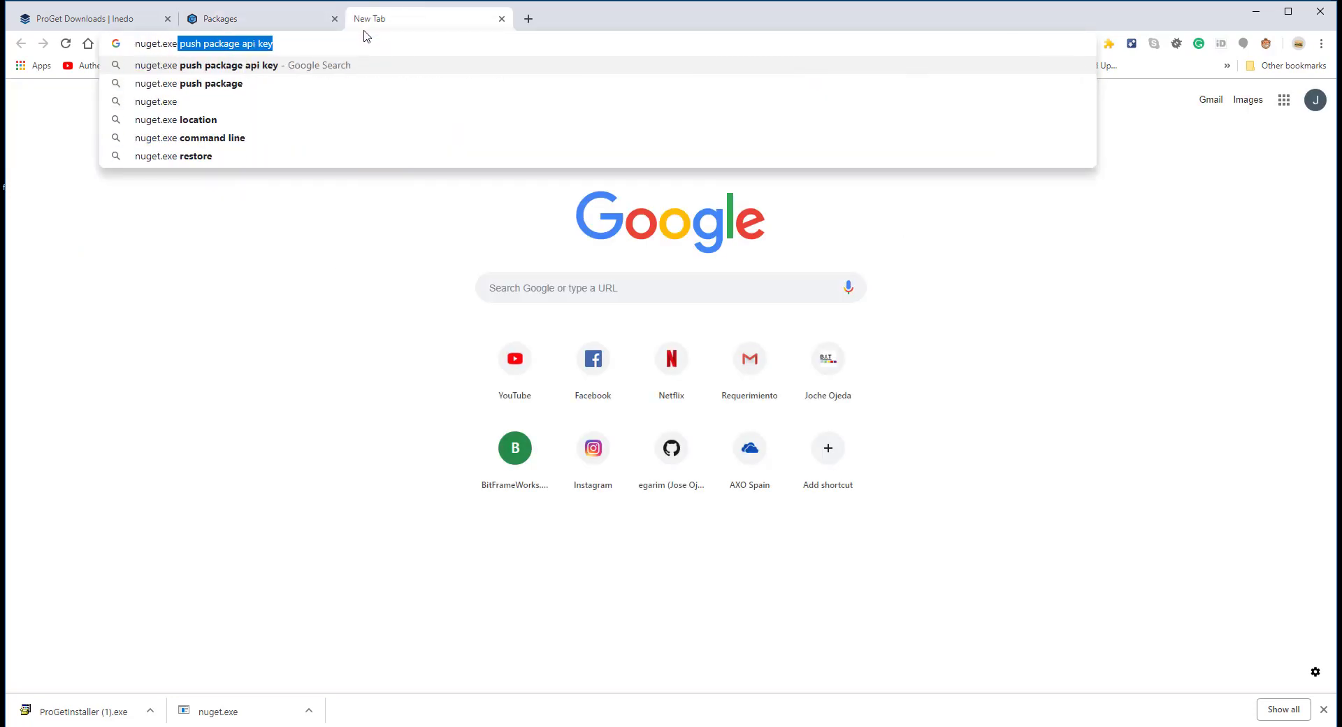
type(" down")
key("Return")
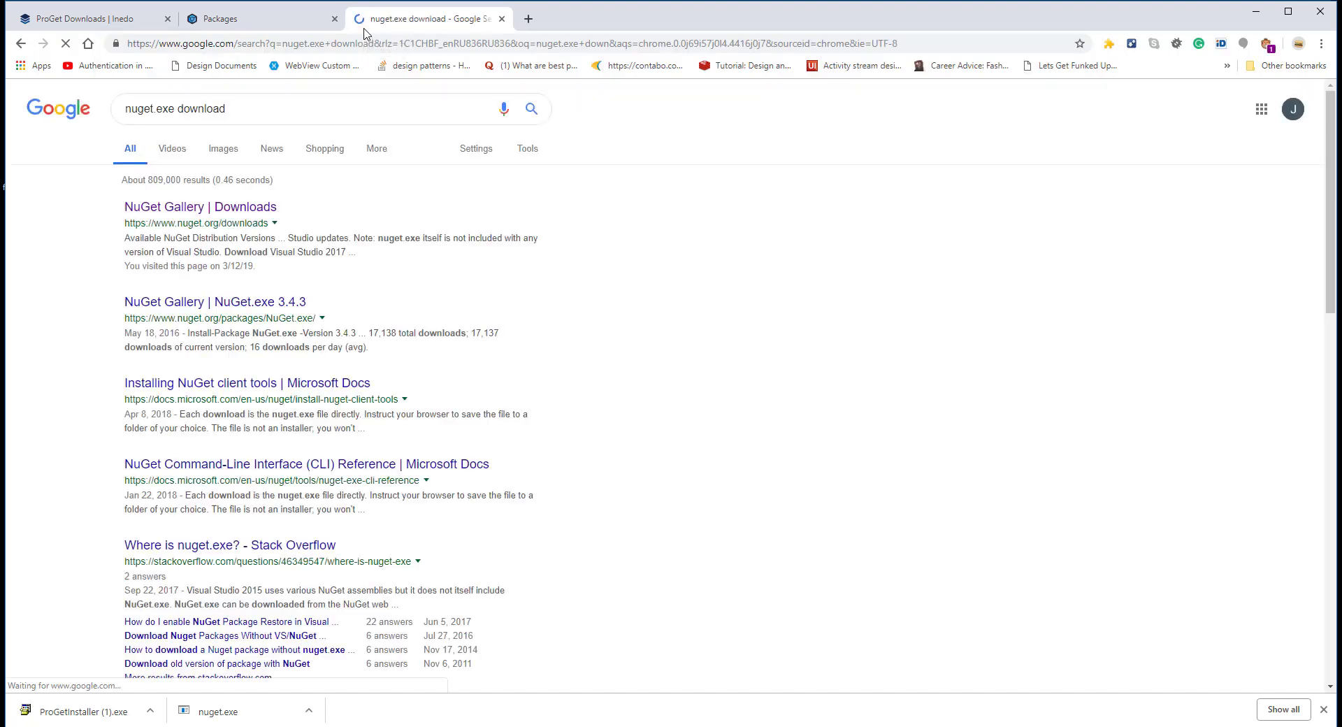
left_click(249, 208)
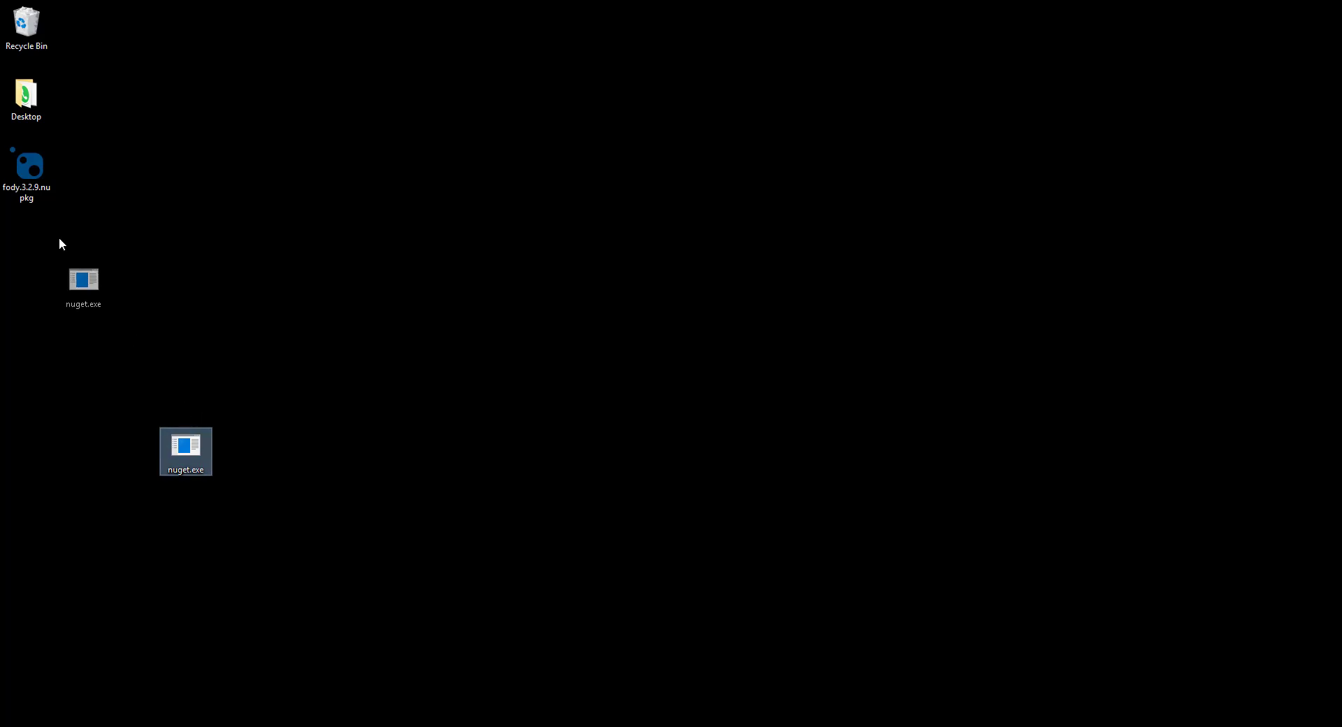
left_click_drag(203, 456, 41, 242)
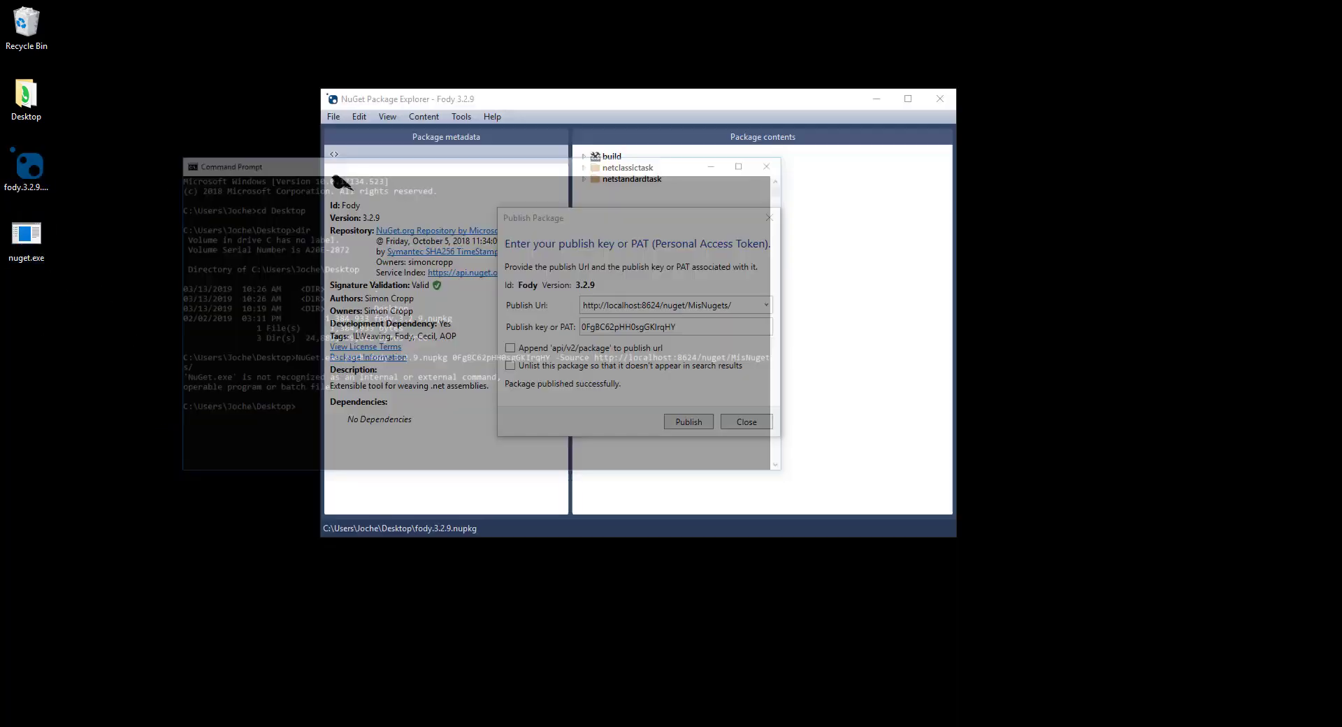
Rerun the previous NuGet.exe push command, pushing fody.3.2.9.nupkg to MisNugets at localhost:8624.
left_click(451, 340)
key("Up")
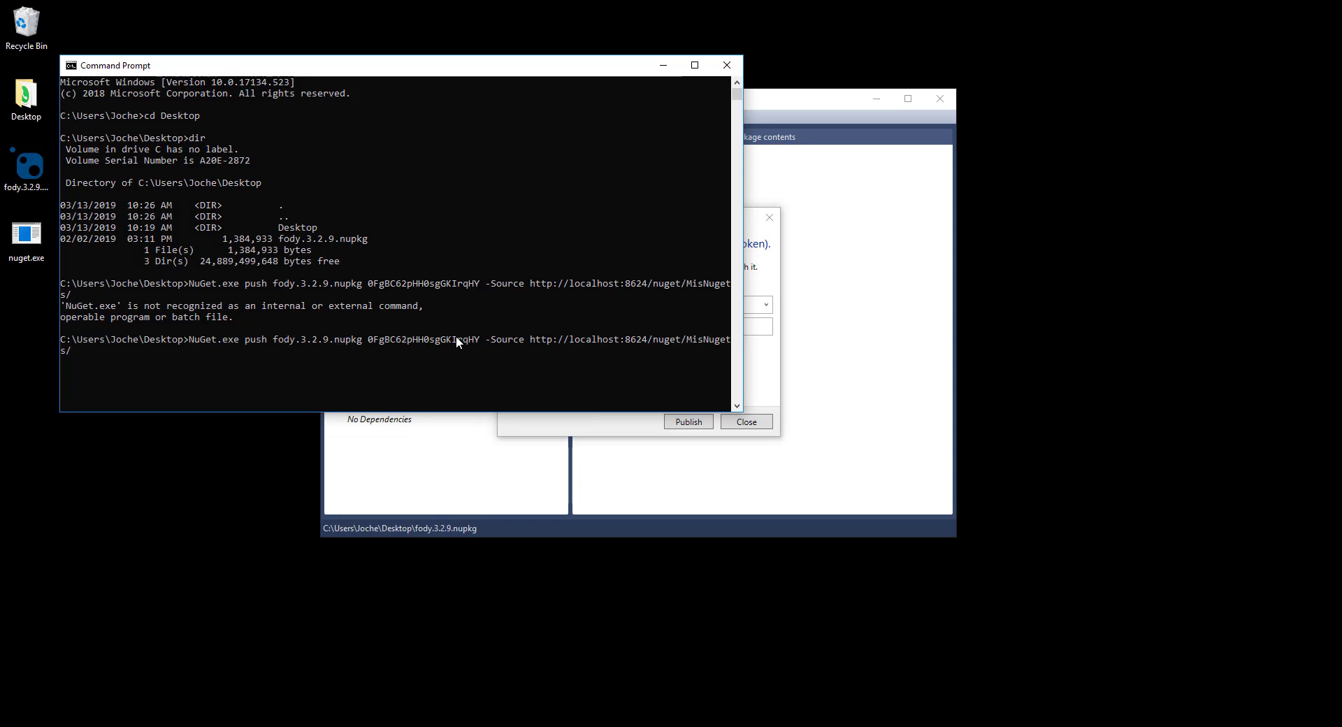
key("Return")
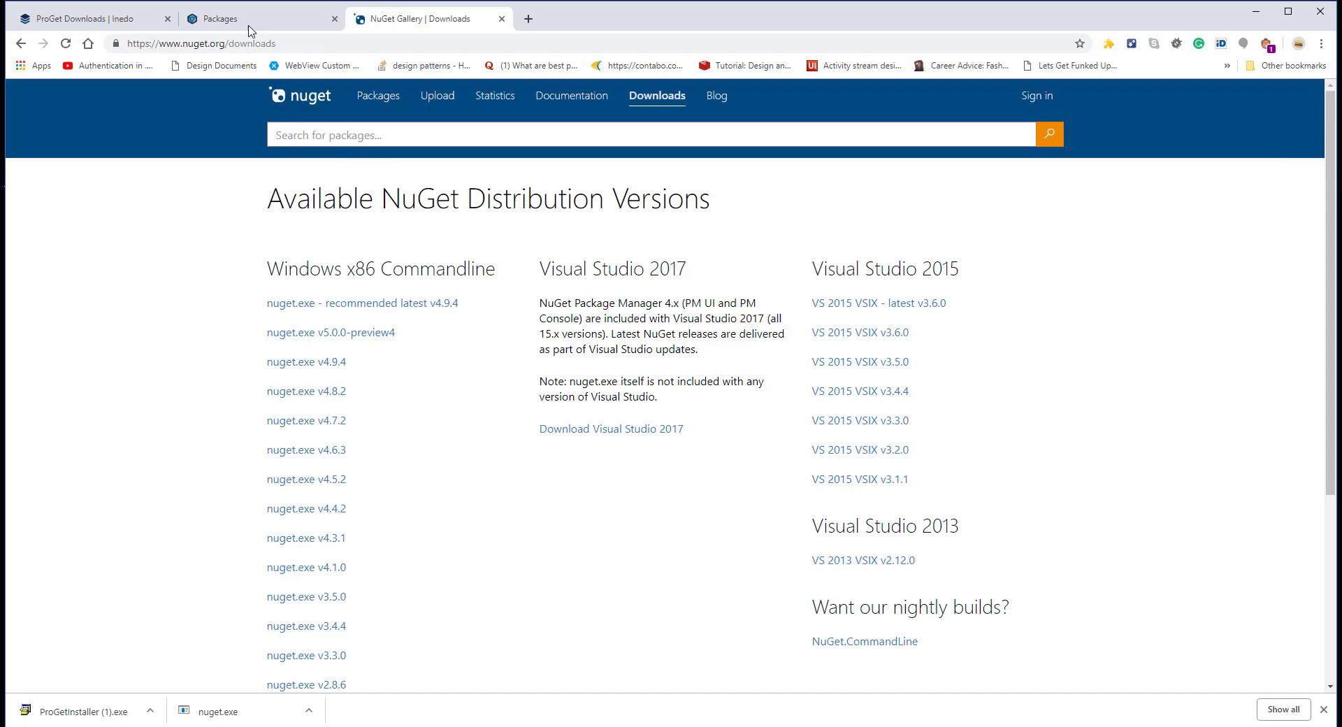
Reload ProGet's Packages page to show Fody 3.2.9 in MisNugets, published 3/13/2019.
left_click(249, 27)
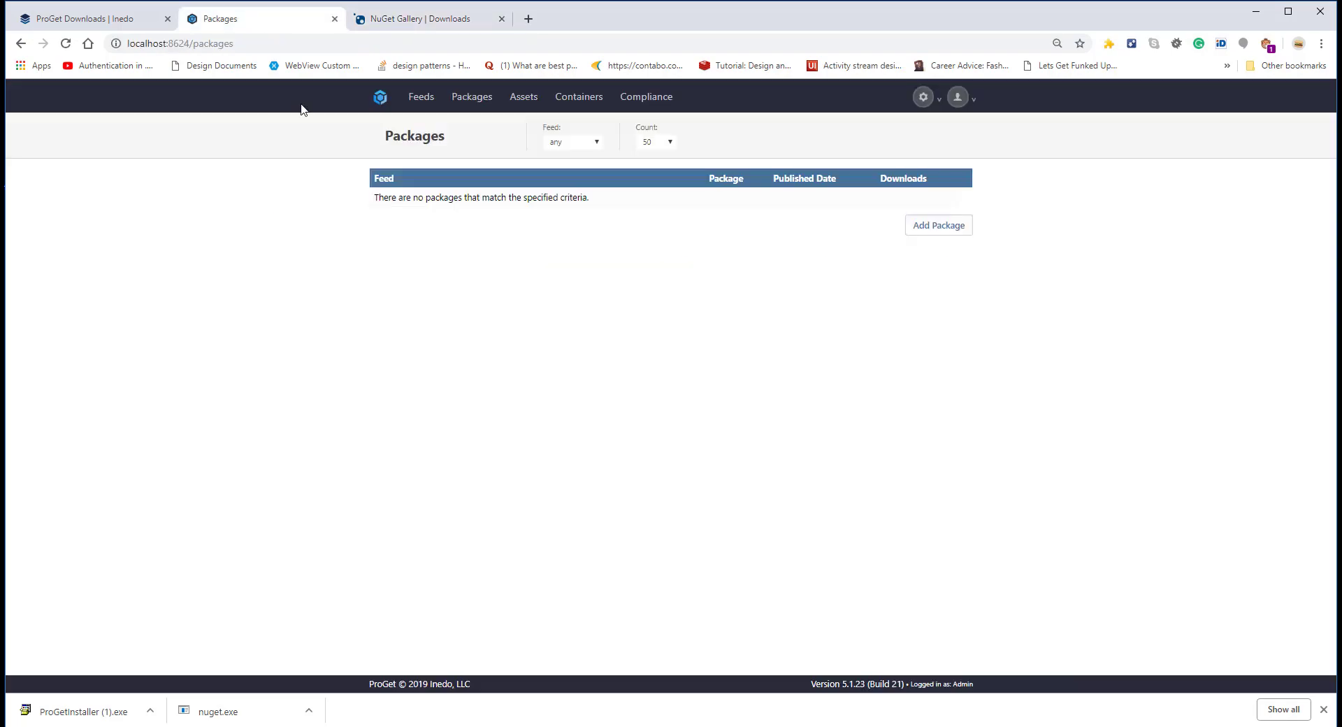
left_click(66, 44)
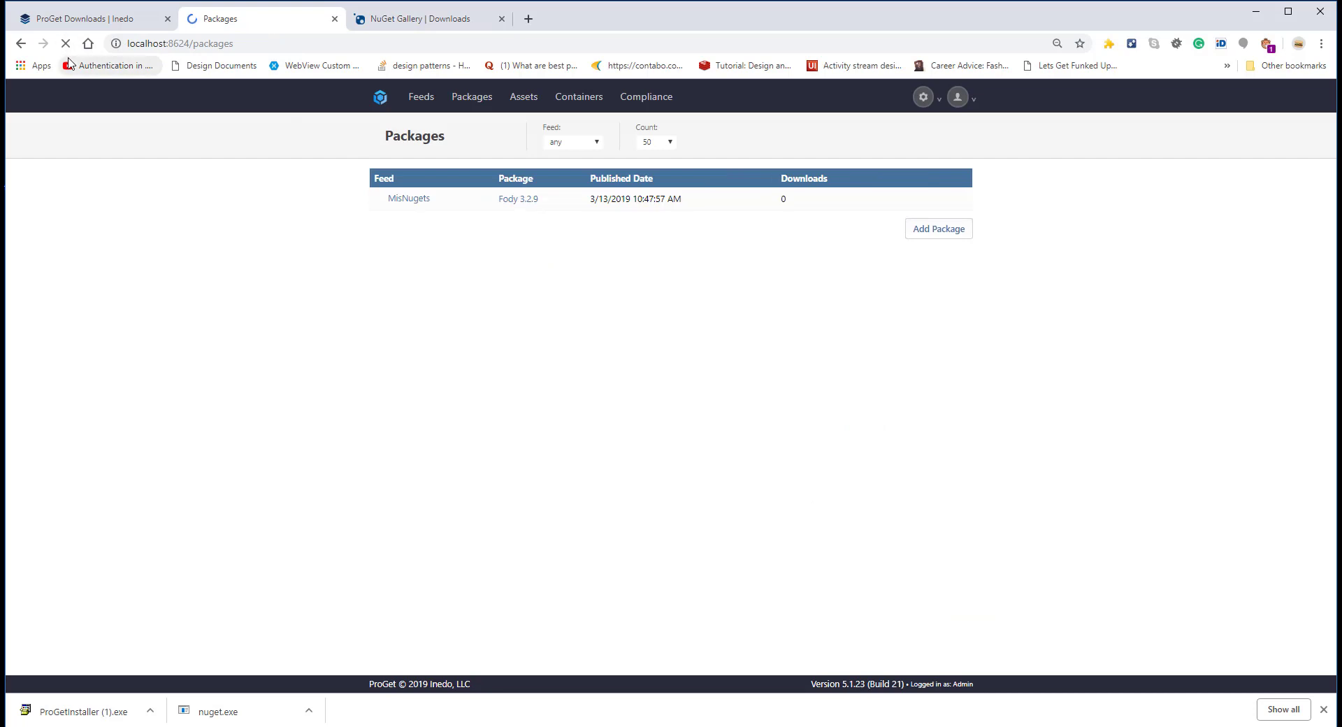